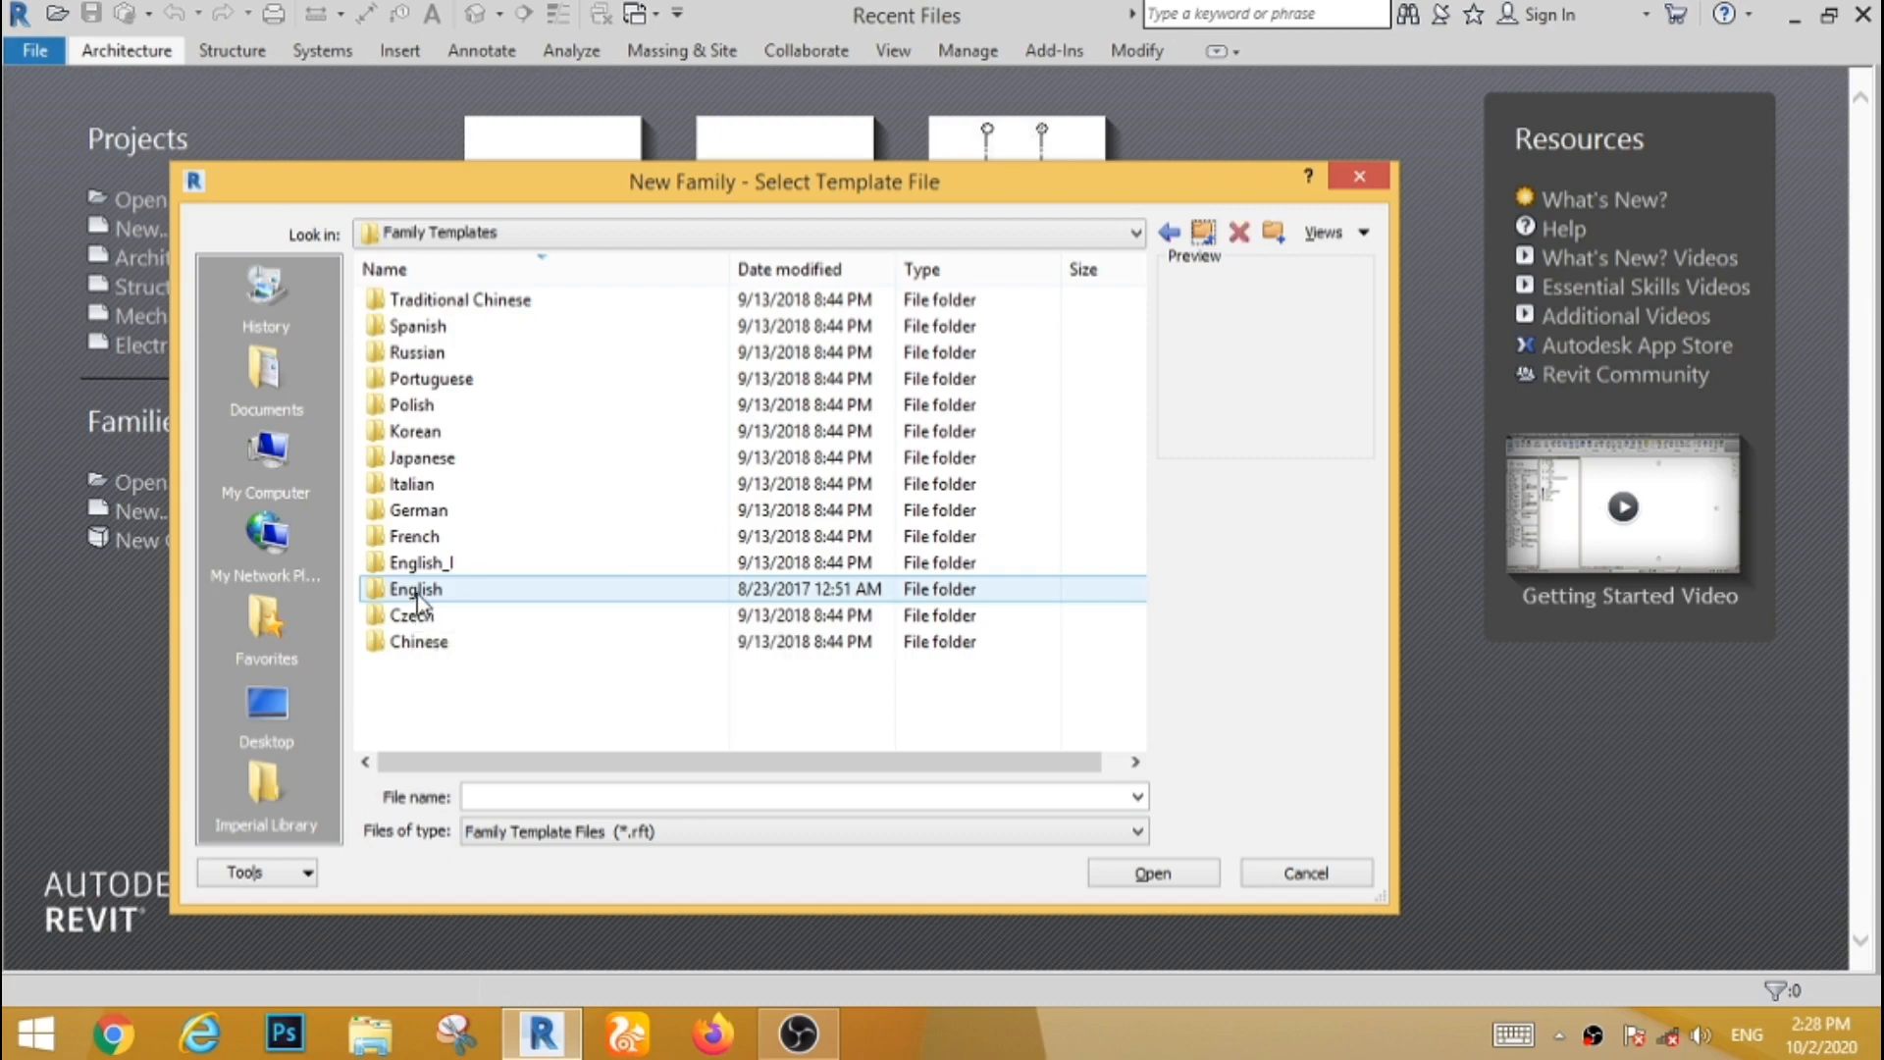
Step: Create a new family from the Metric Generic Model wall based template in the English templates folder
double_click(416, 588)
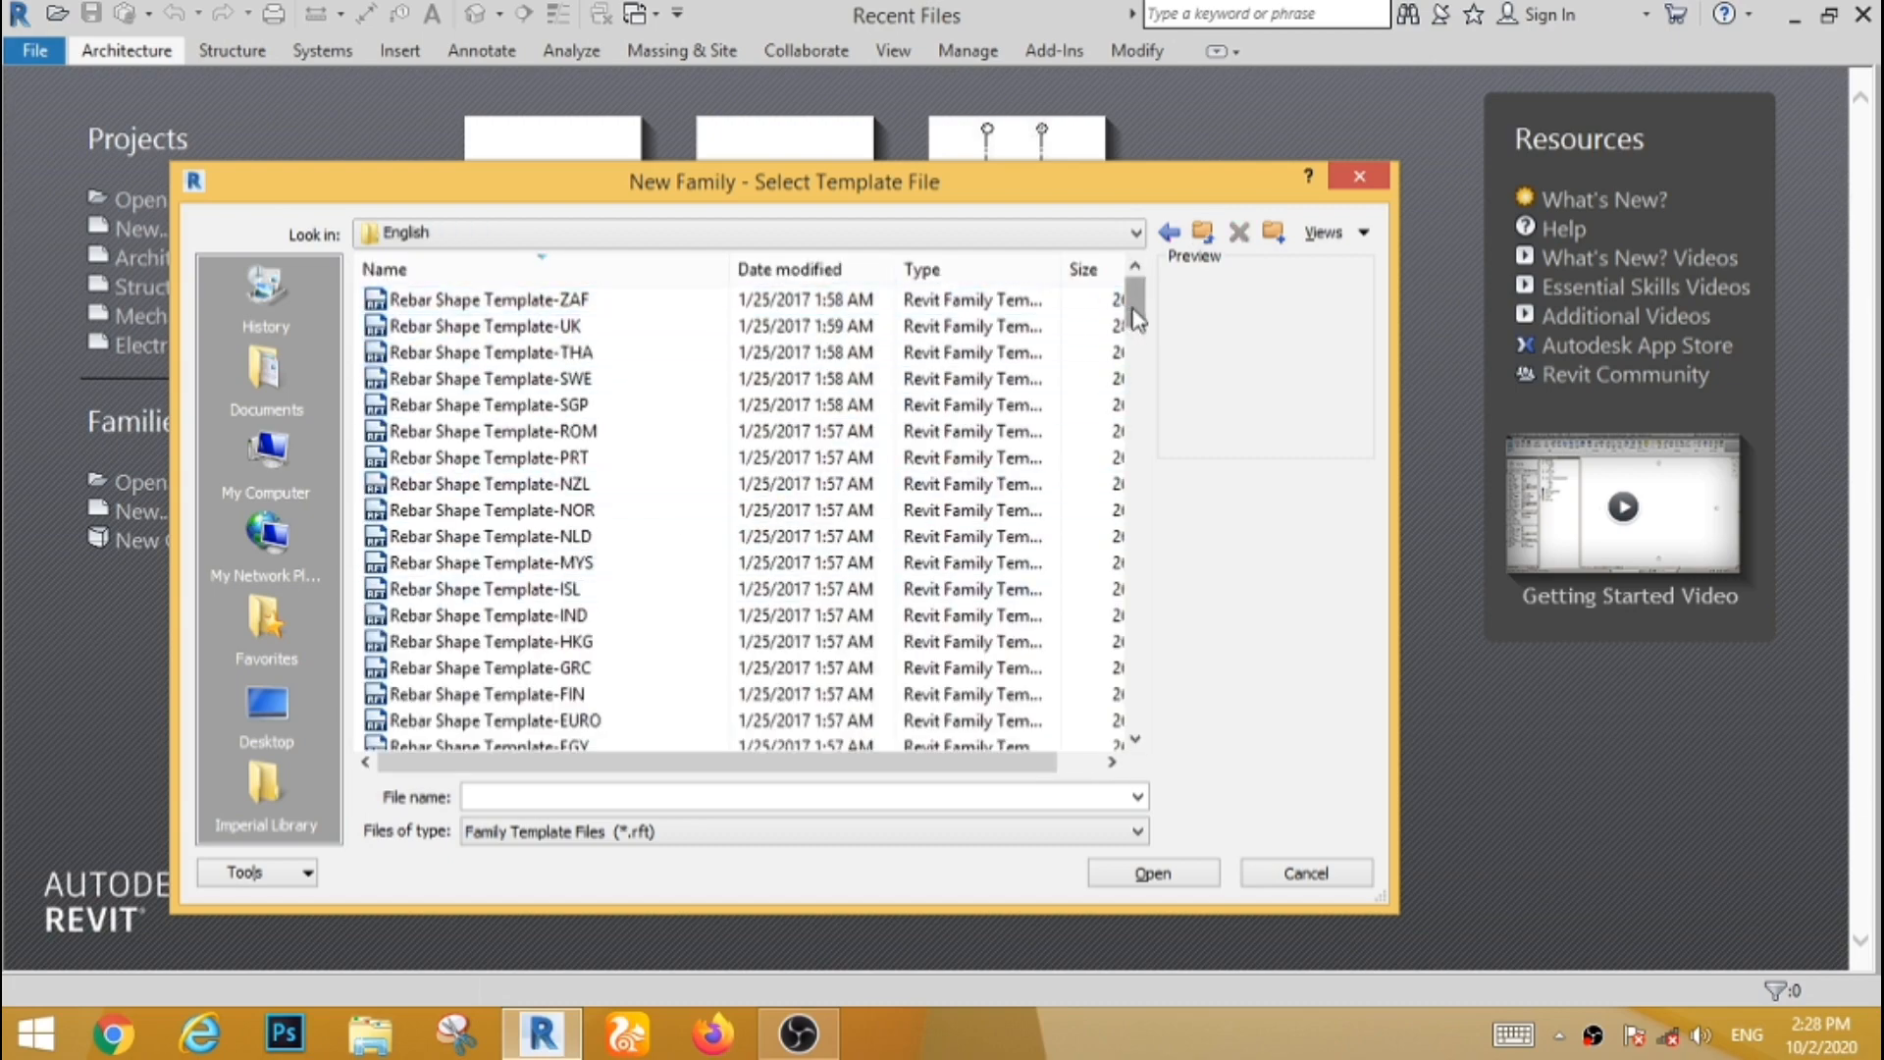
left_click_drag(1116, 320, 1103, 644)
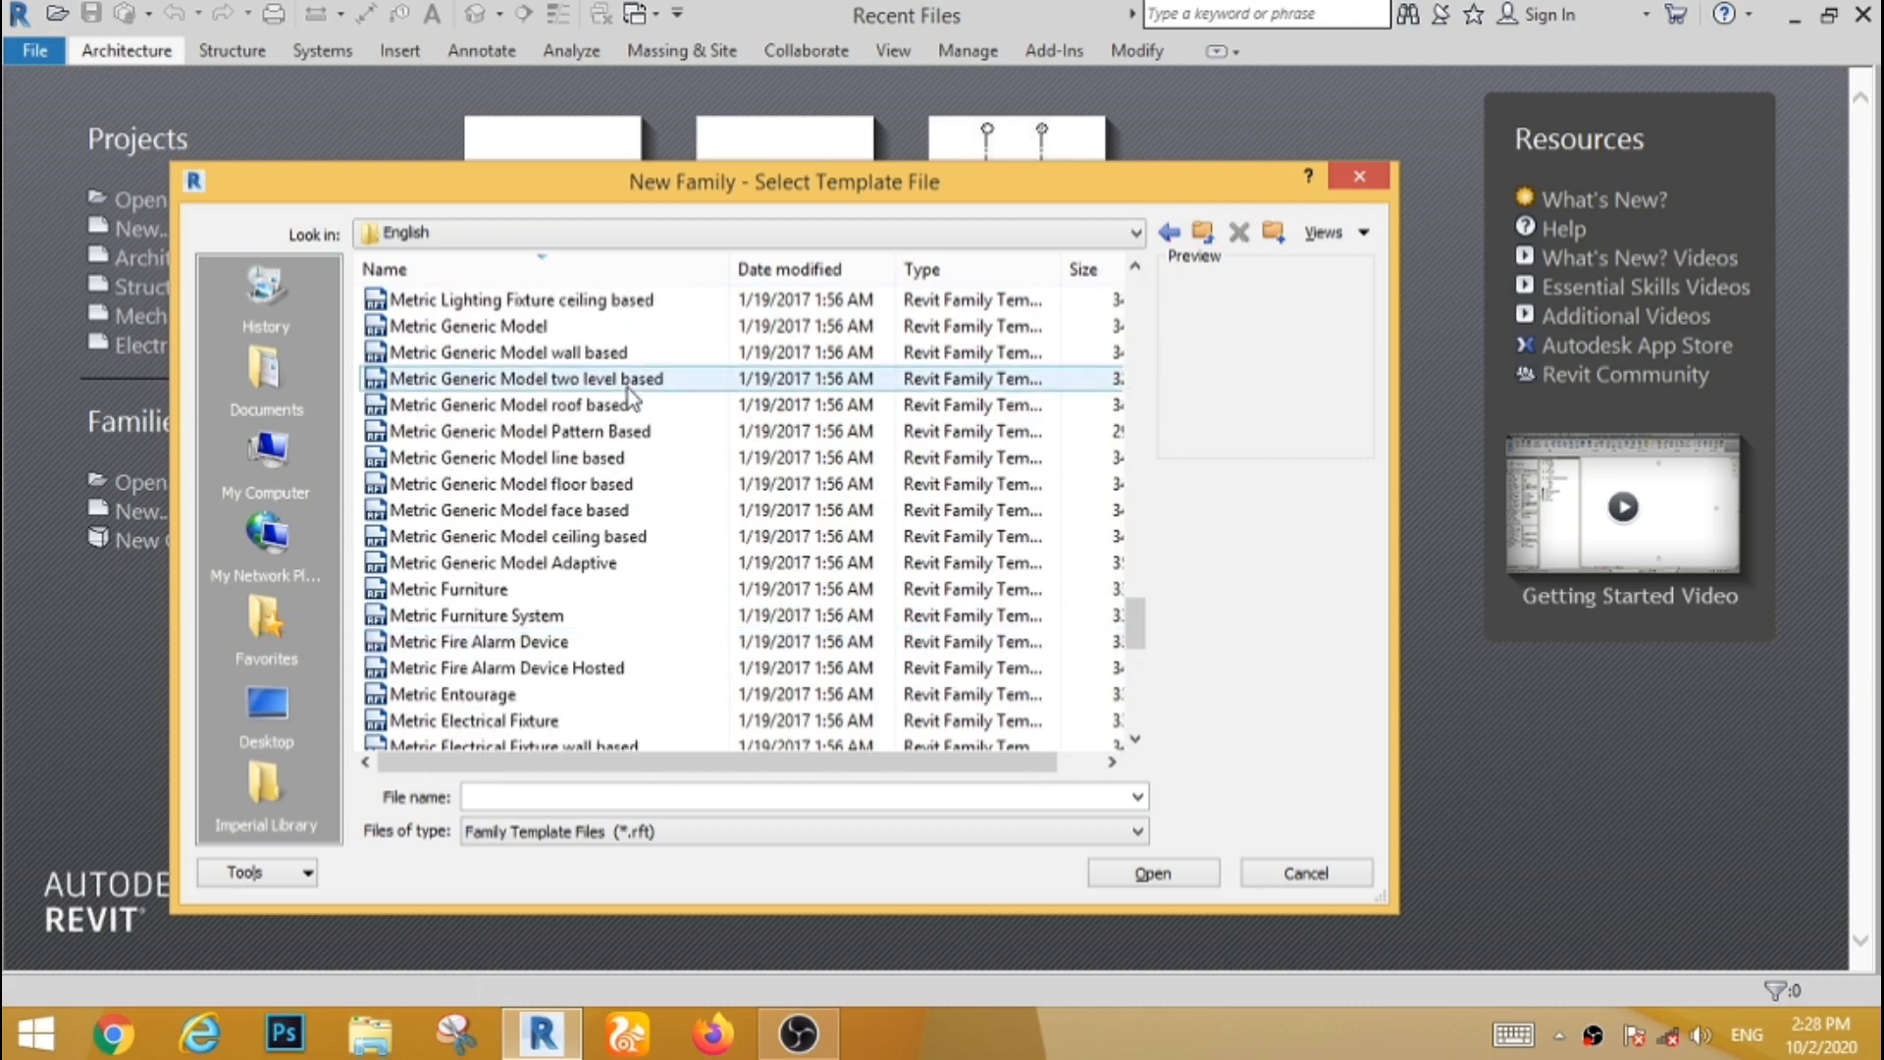
left_click(483, 357)
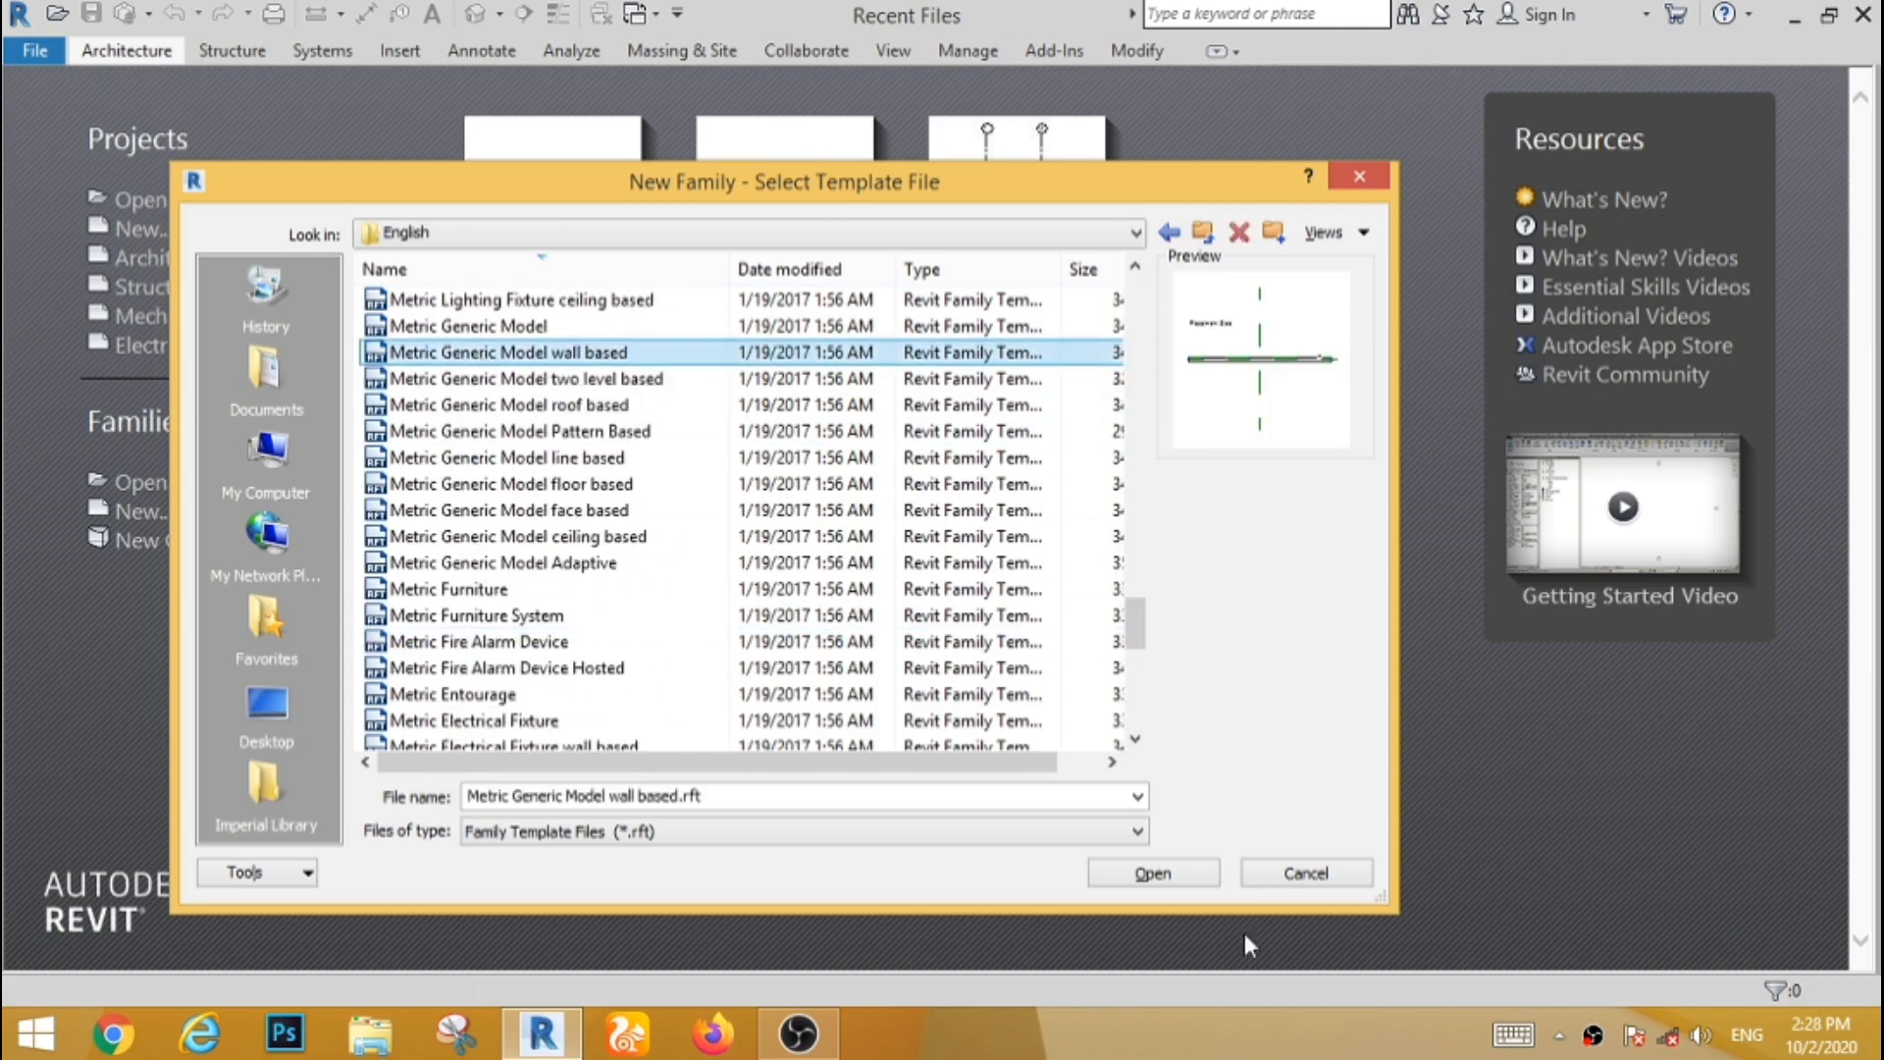
left_click(1142, 878)
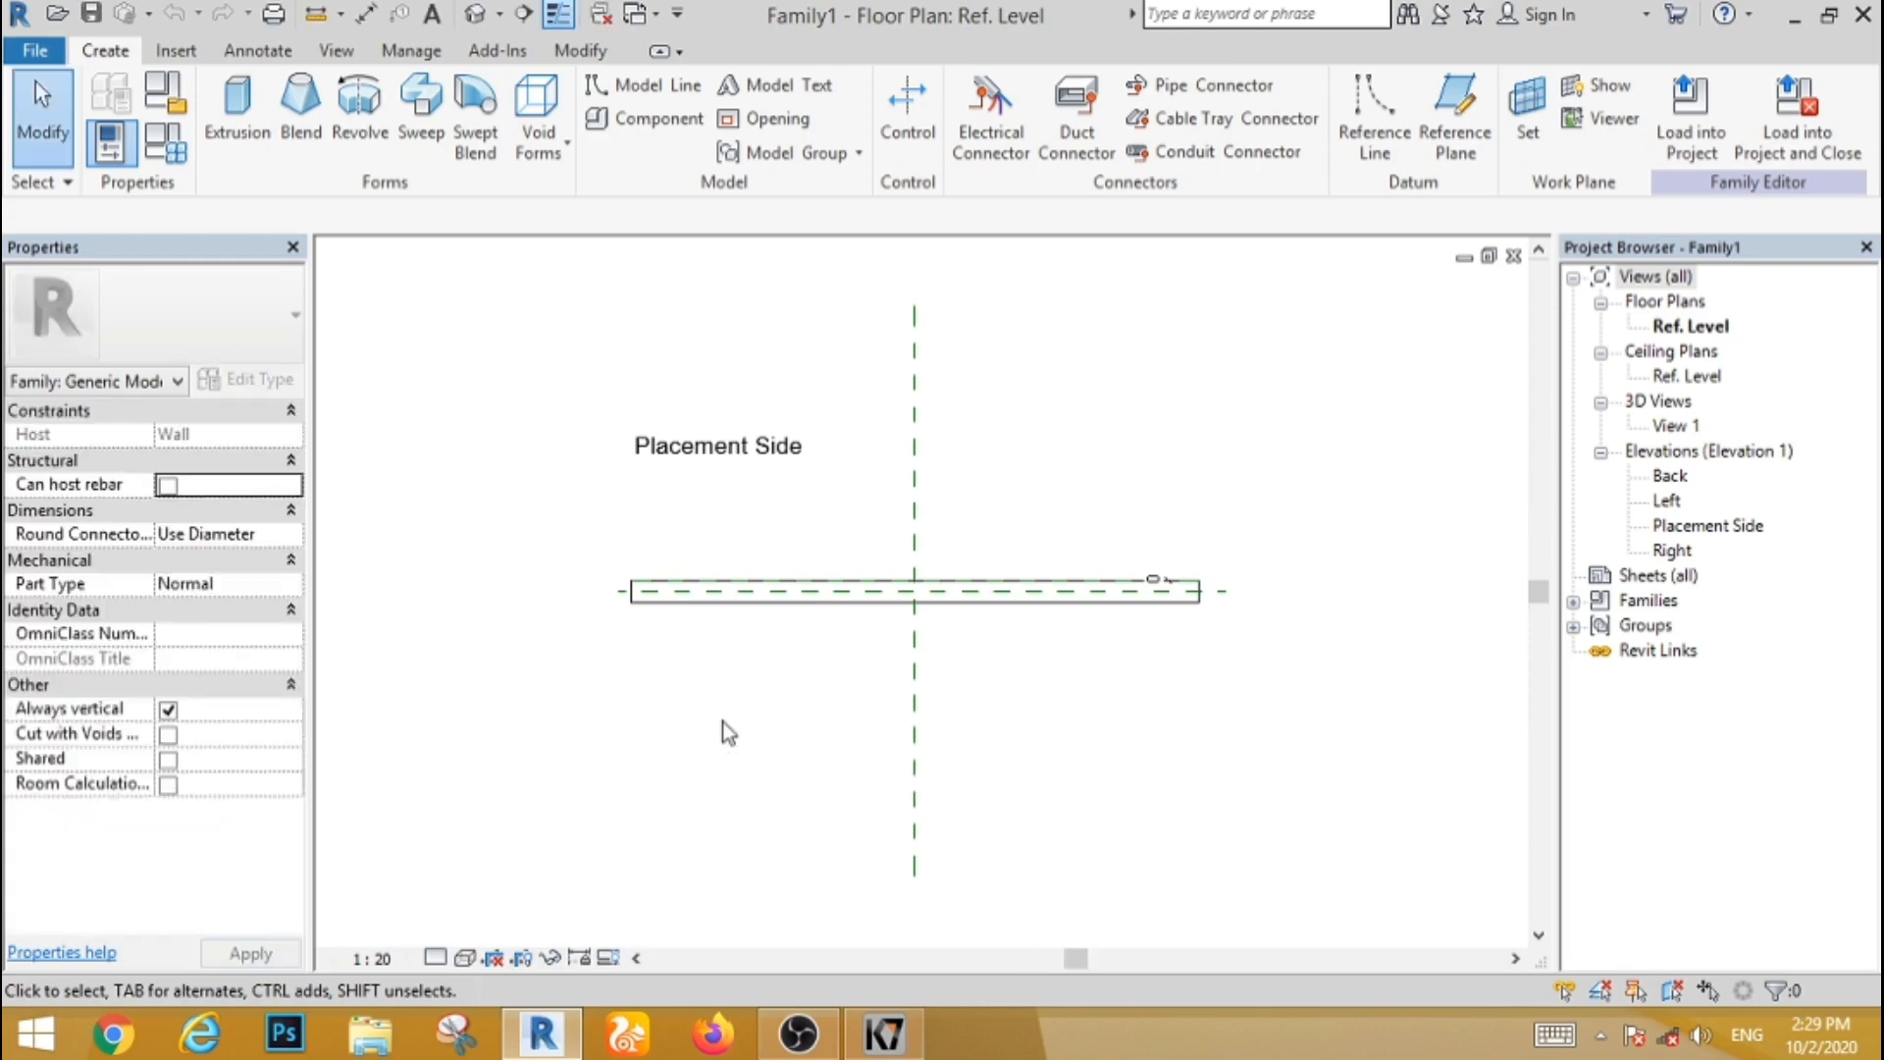
Step: Open the Back elevation view of the wall-based family
scroll(728, 733, "down", 5)
scroll(728, 734, "up", 6)
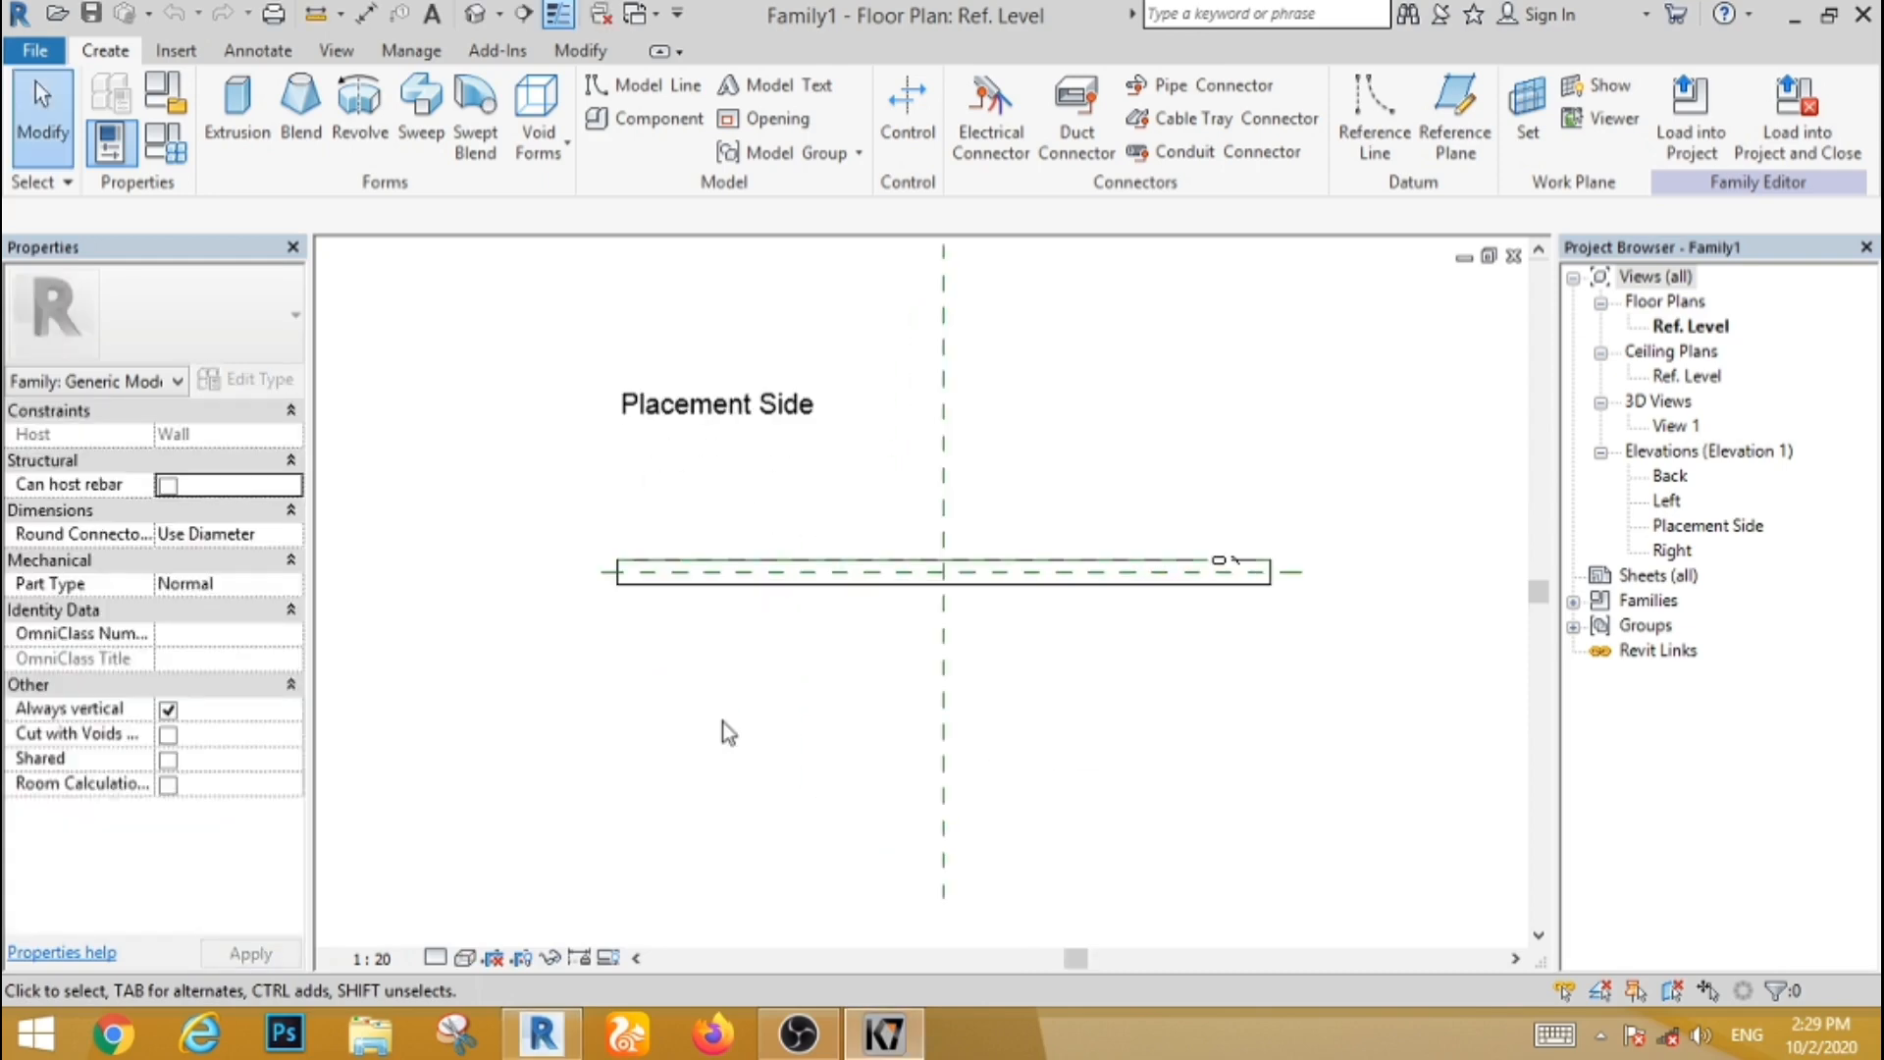
scroll(728, 734, "down", 2)
scroll(728, 734, "up", 2)
double_click(1682, 540)
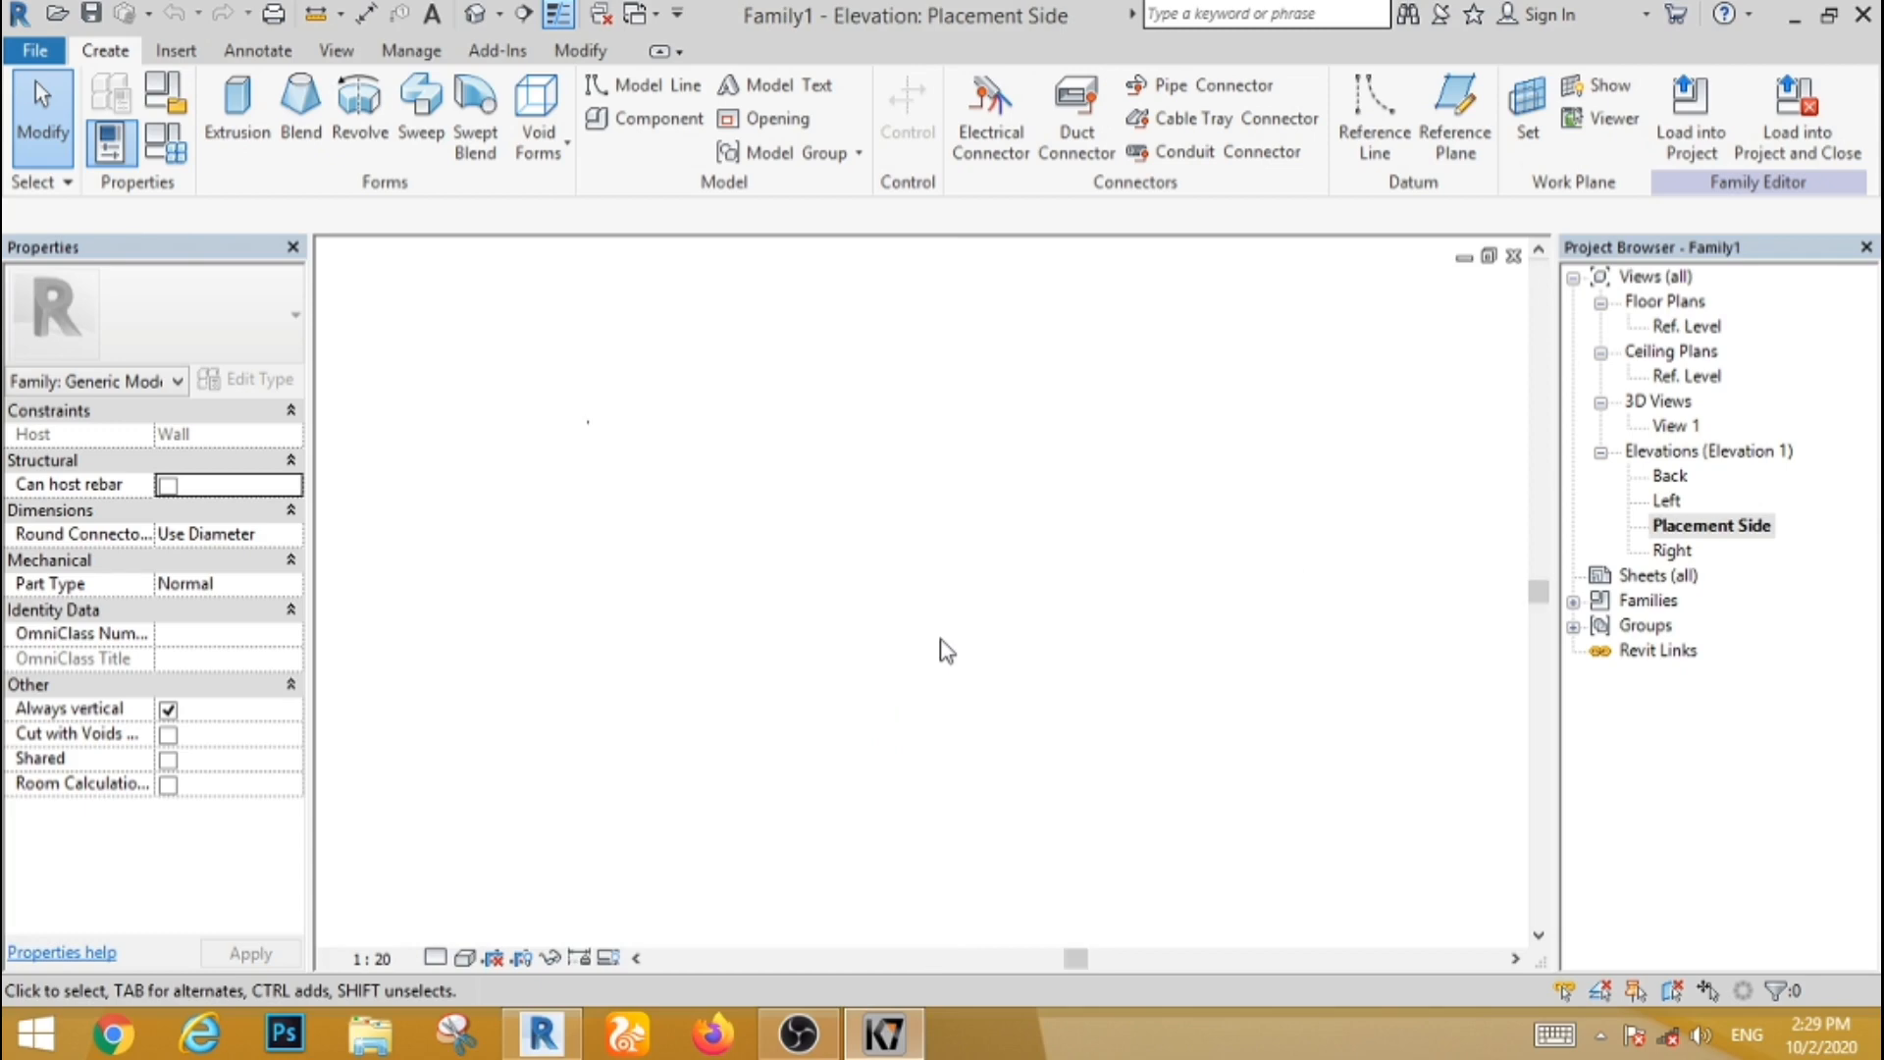
double_click(1668, 476)
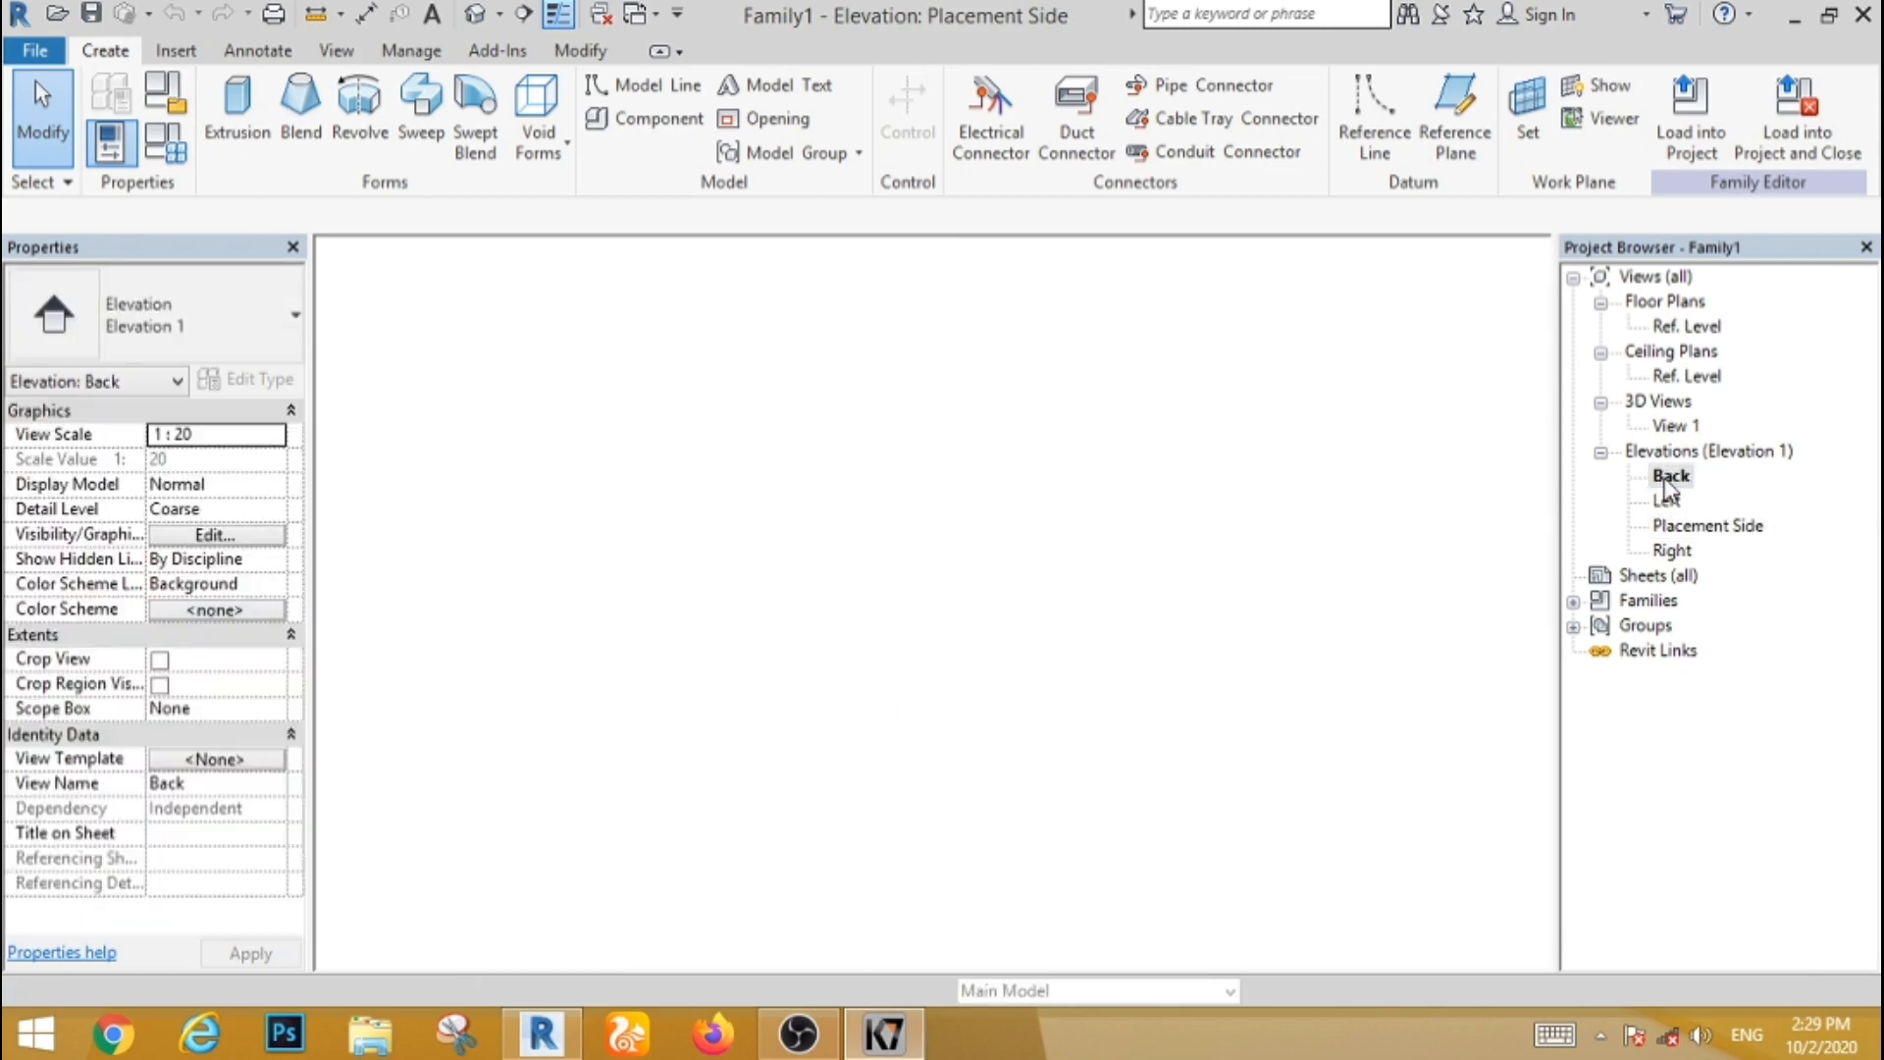
scroll(867, 534, "down", 2)
scroll(796, 555, "up", 2)
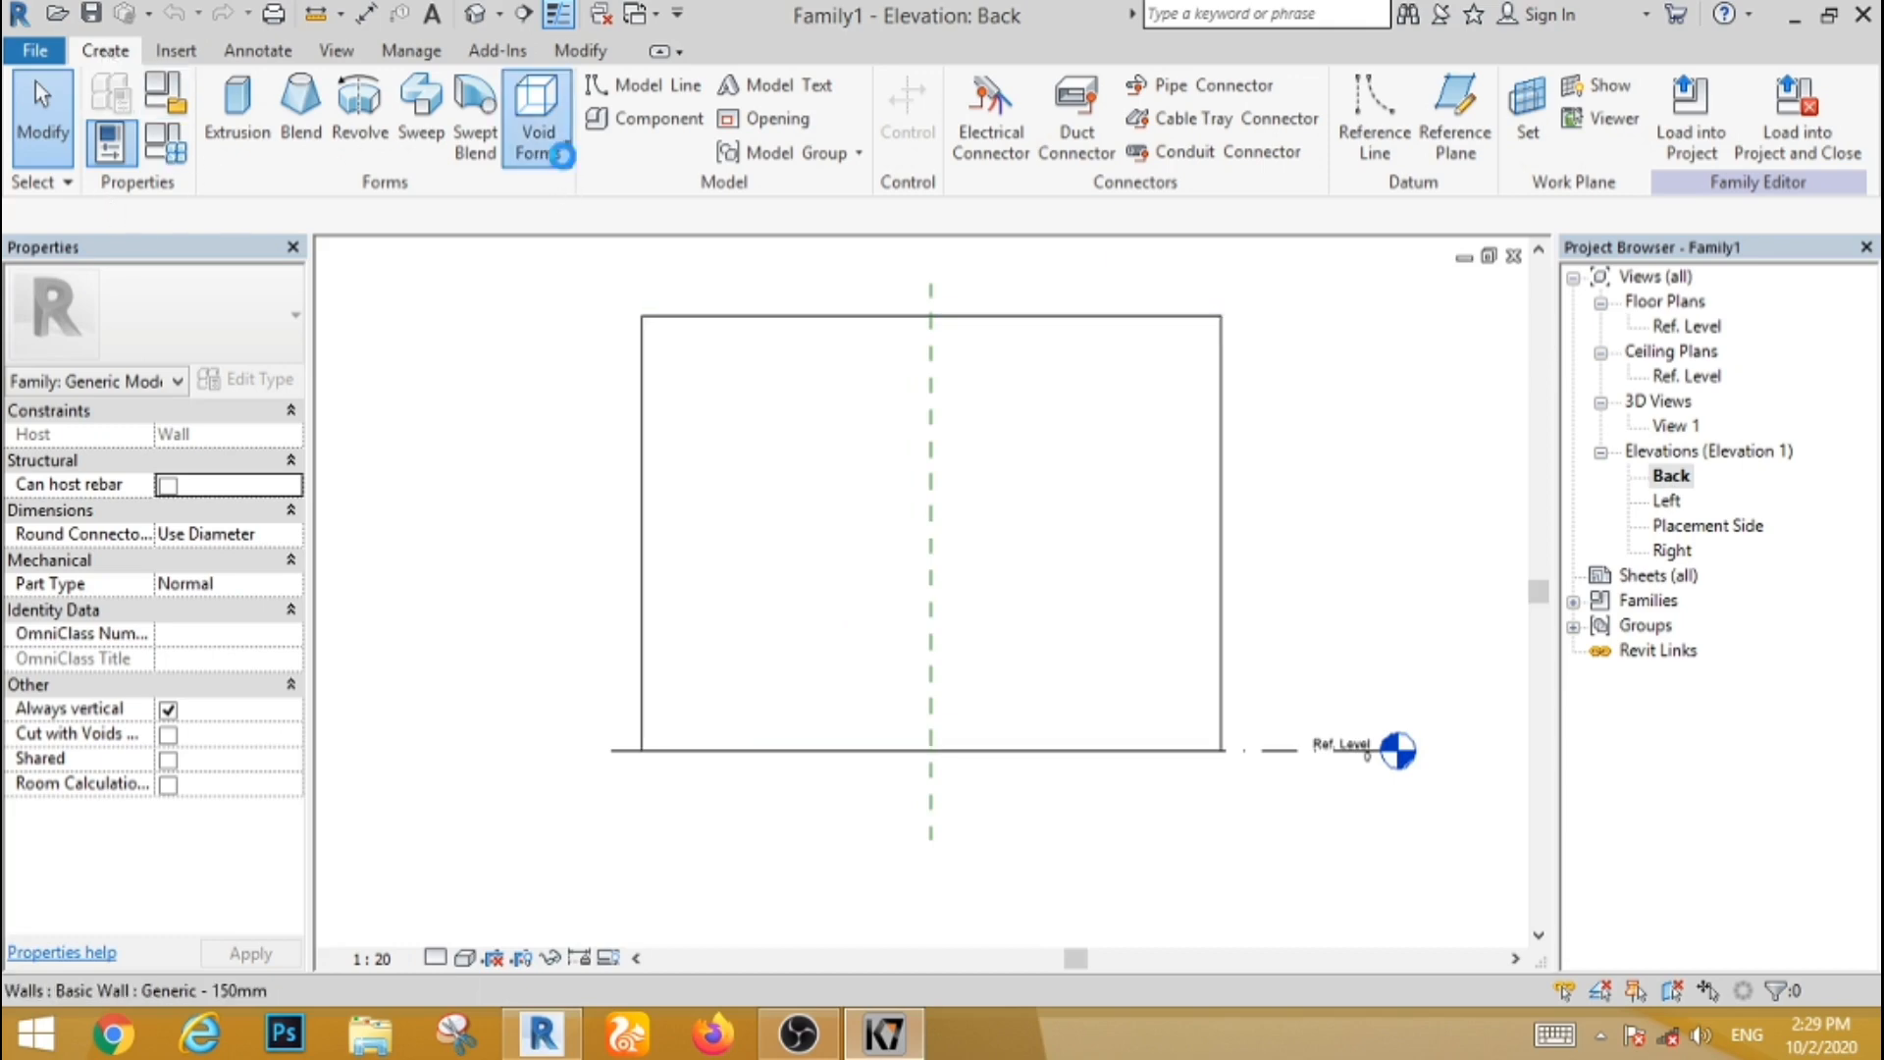
Step: Start a void extrusion and pick the wall's face as its work plane
left_click(566, 163)
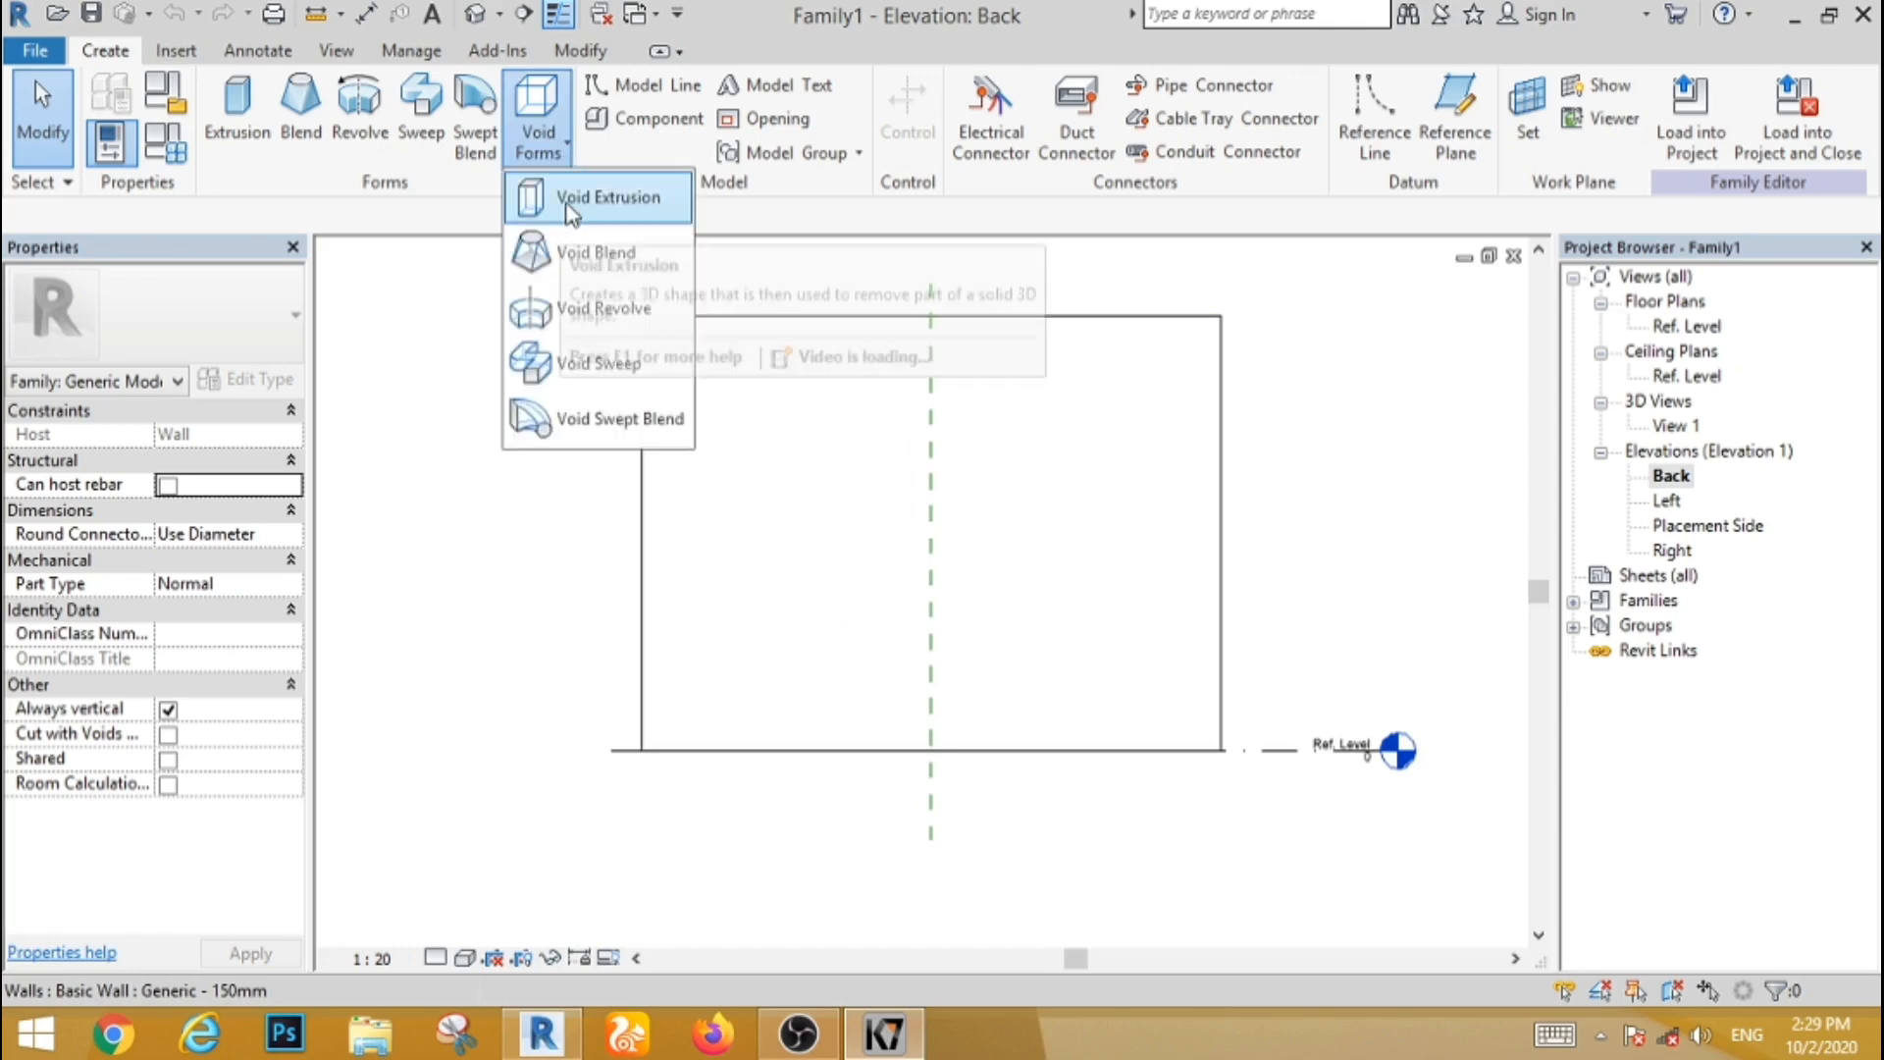
left_click(567, 208)
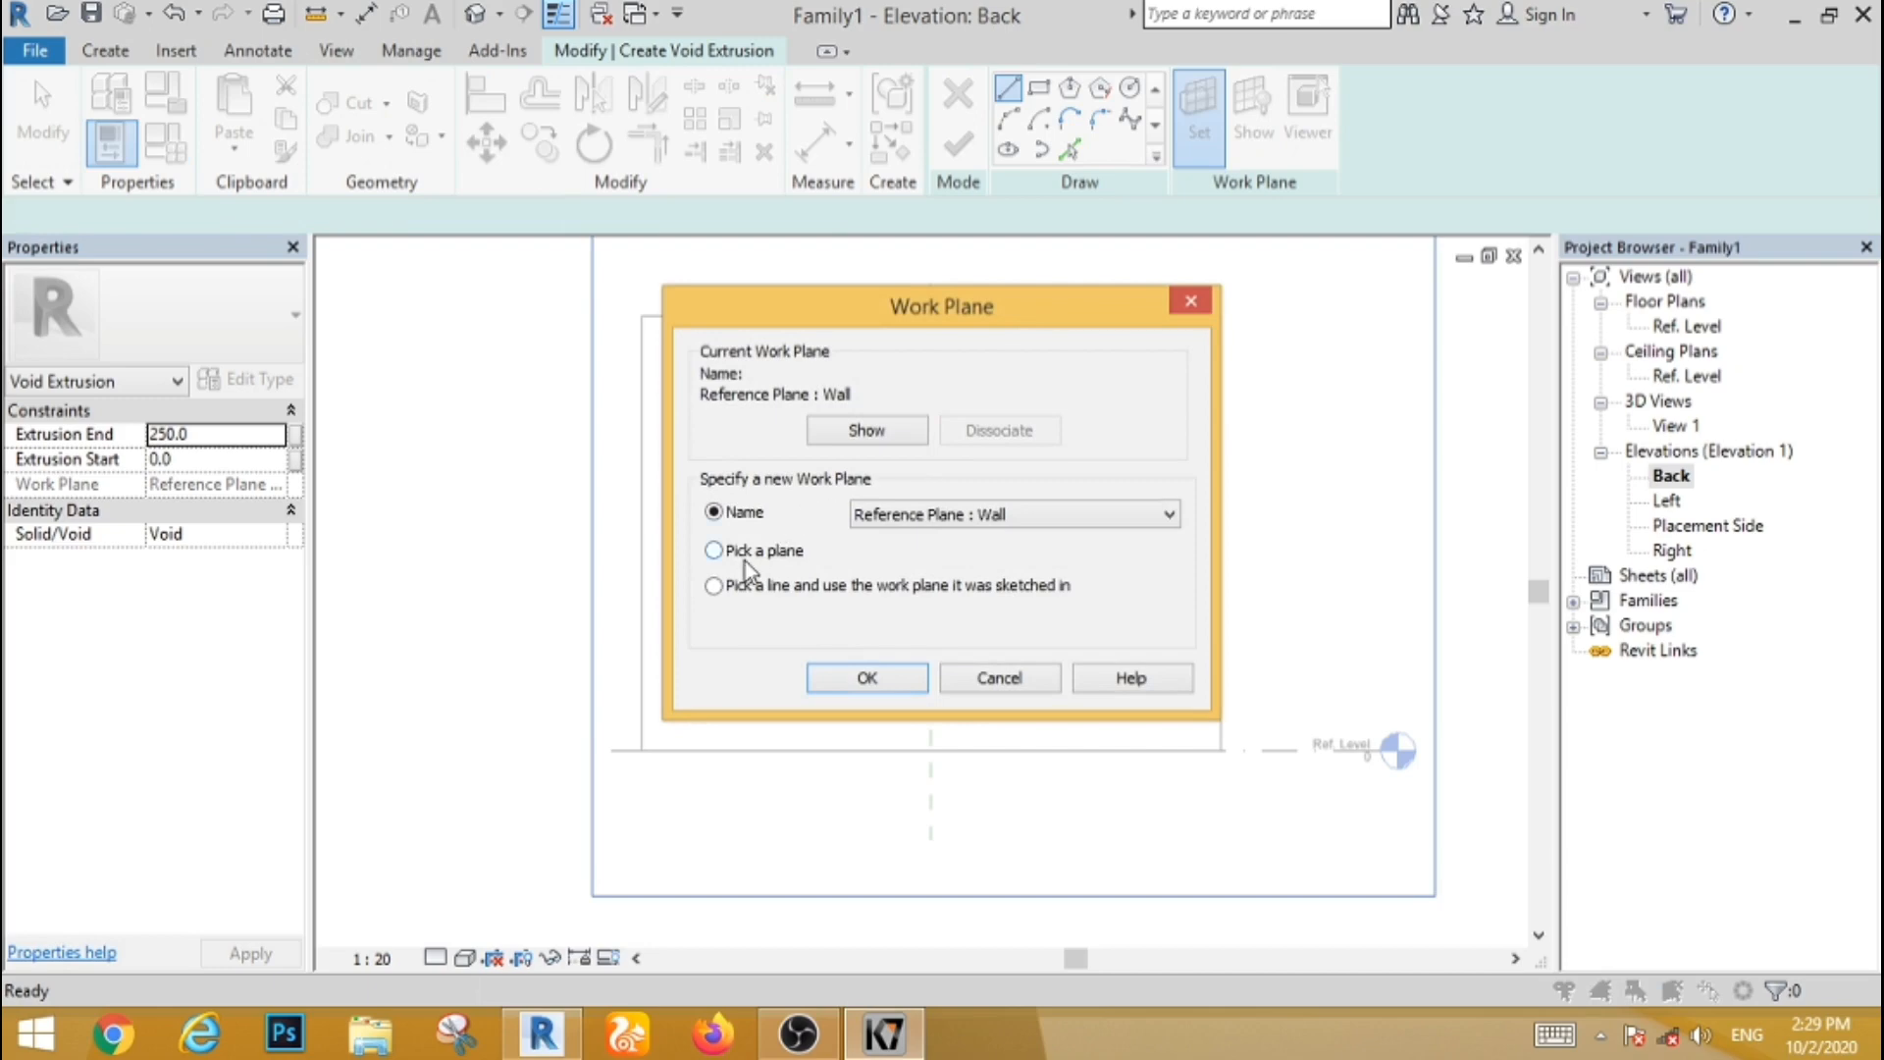
left_click(754, 554)
left_click(861, 682)
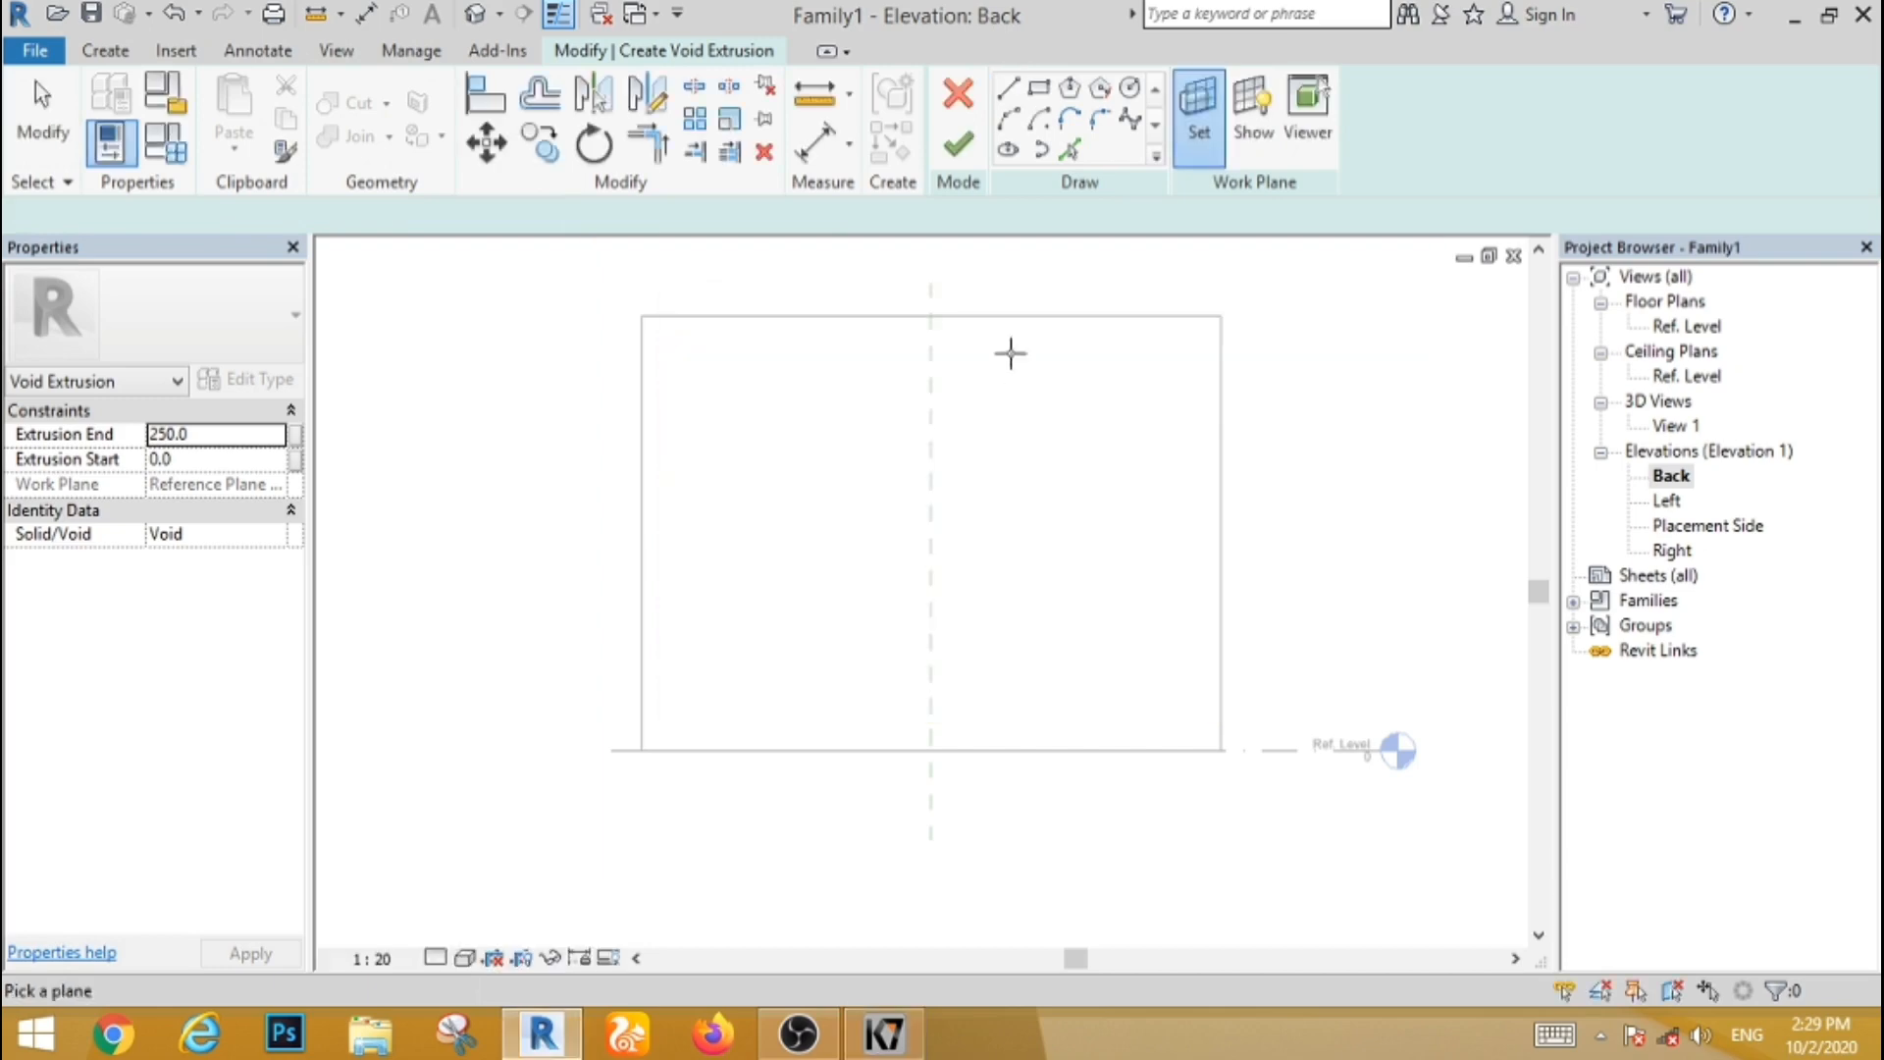
left_click(1012, 319)
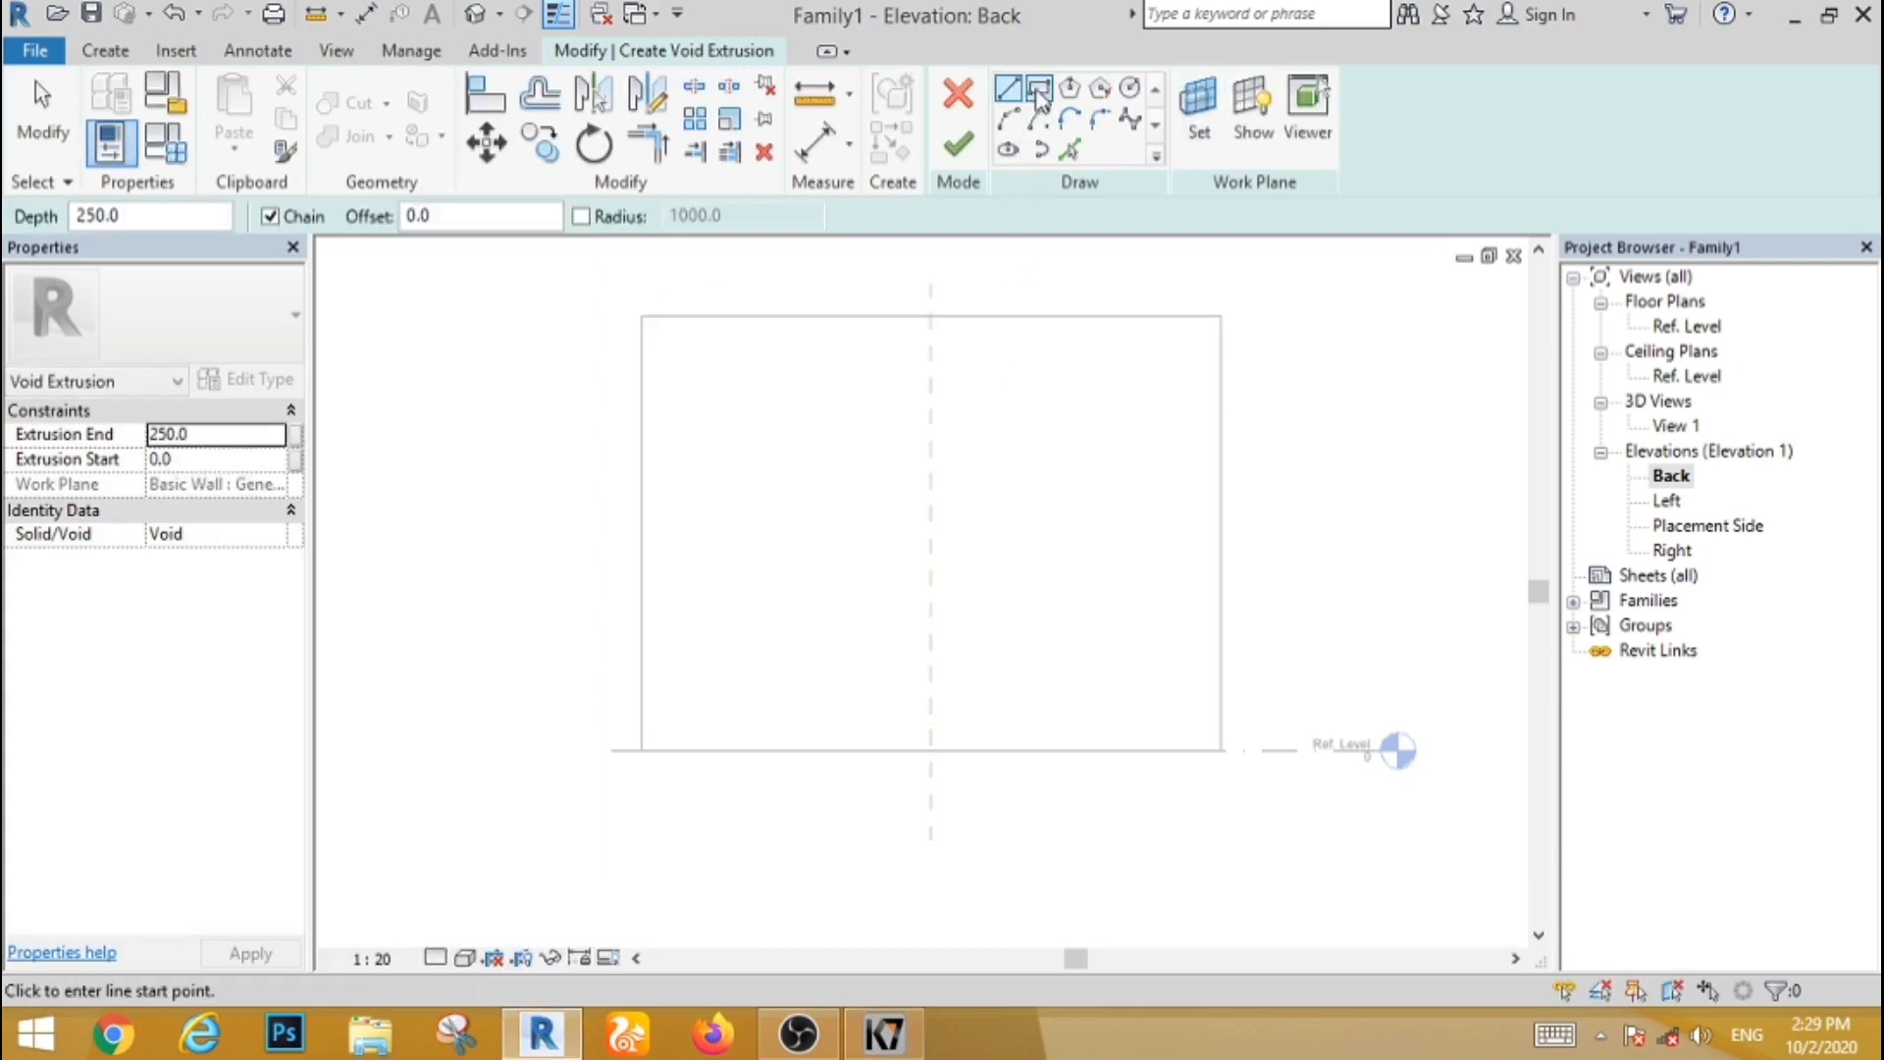
Step: Sketch a rectangle about 1260 mm wide and 500 mm high on the wall, across the central reference plane
scroll(843, 562, "up", 2)
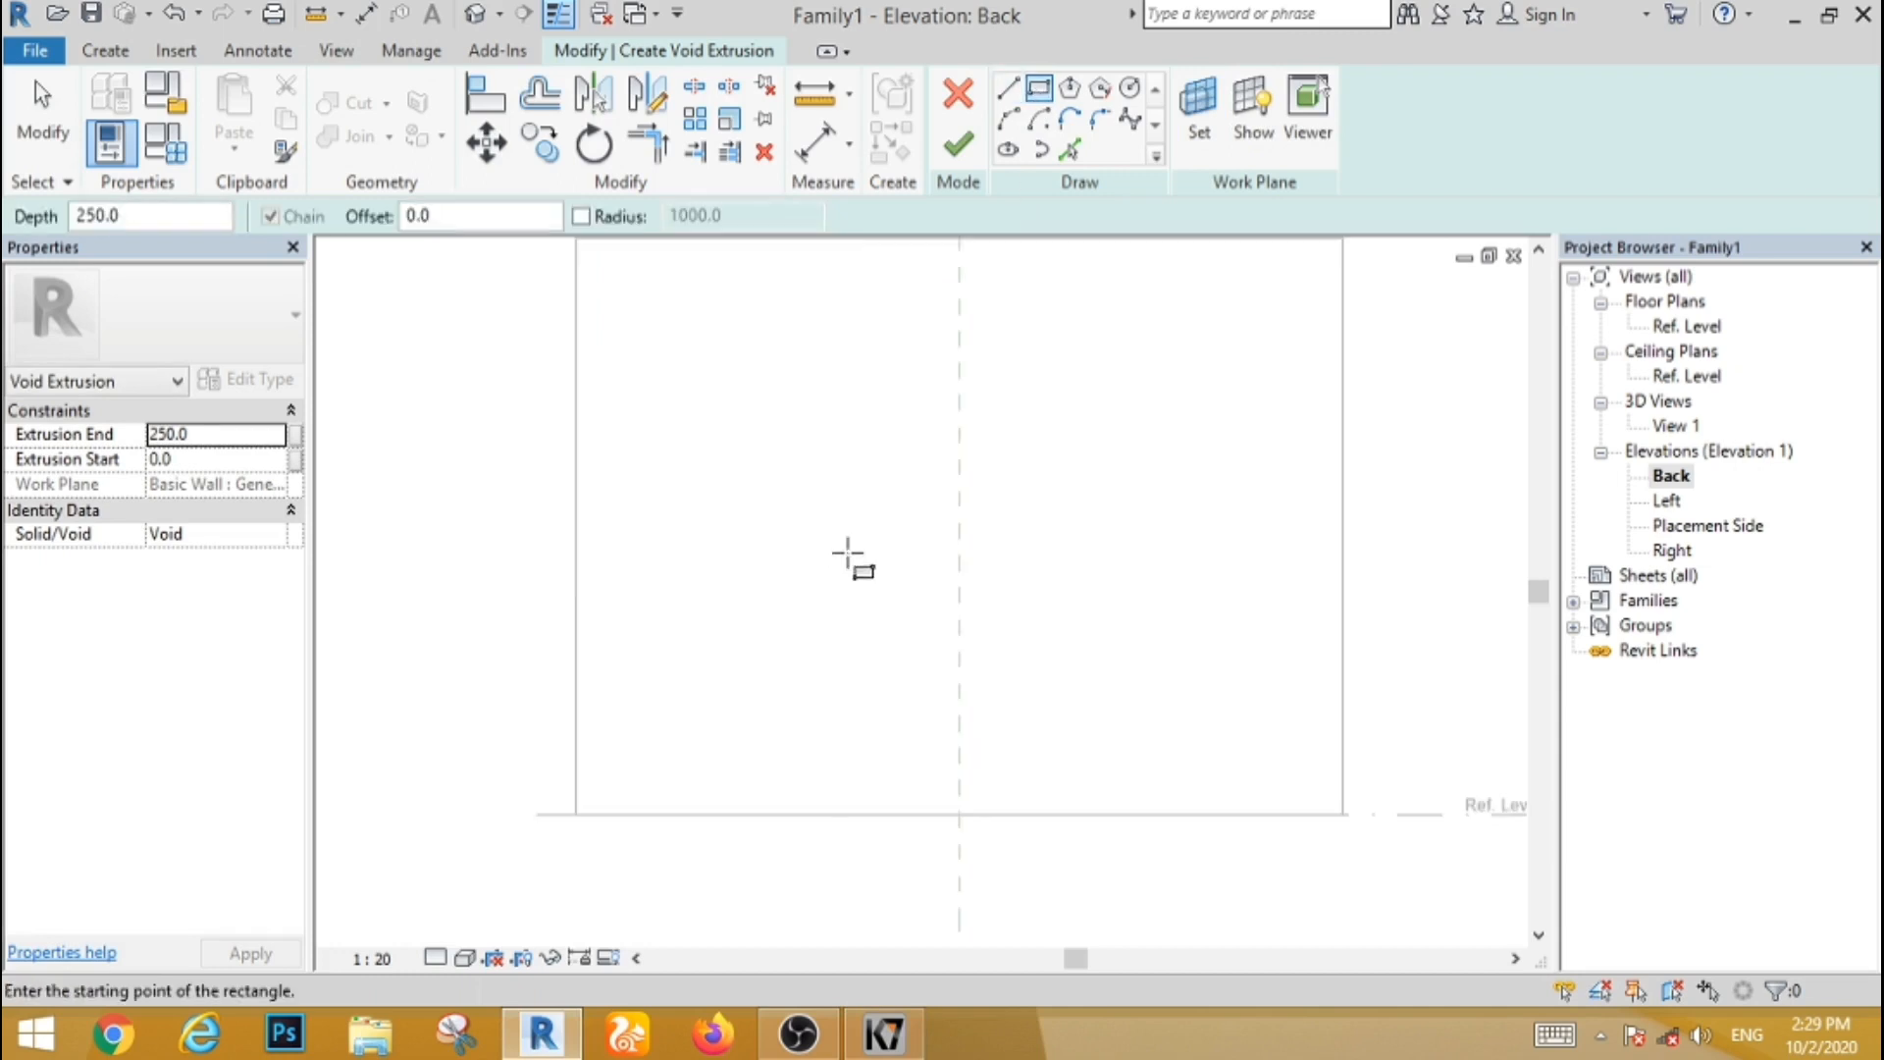
left_click(834, 524)
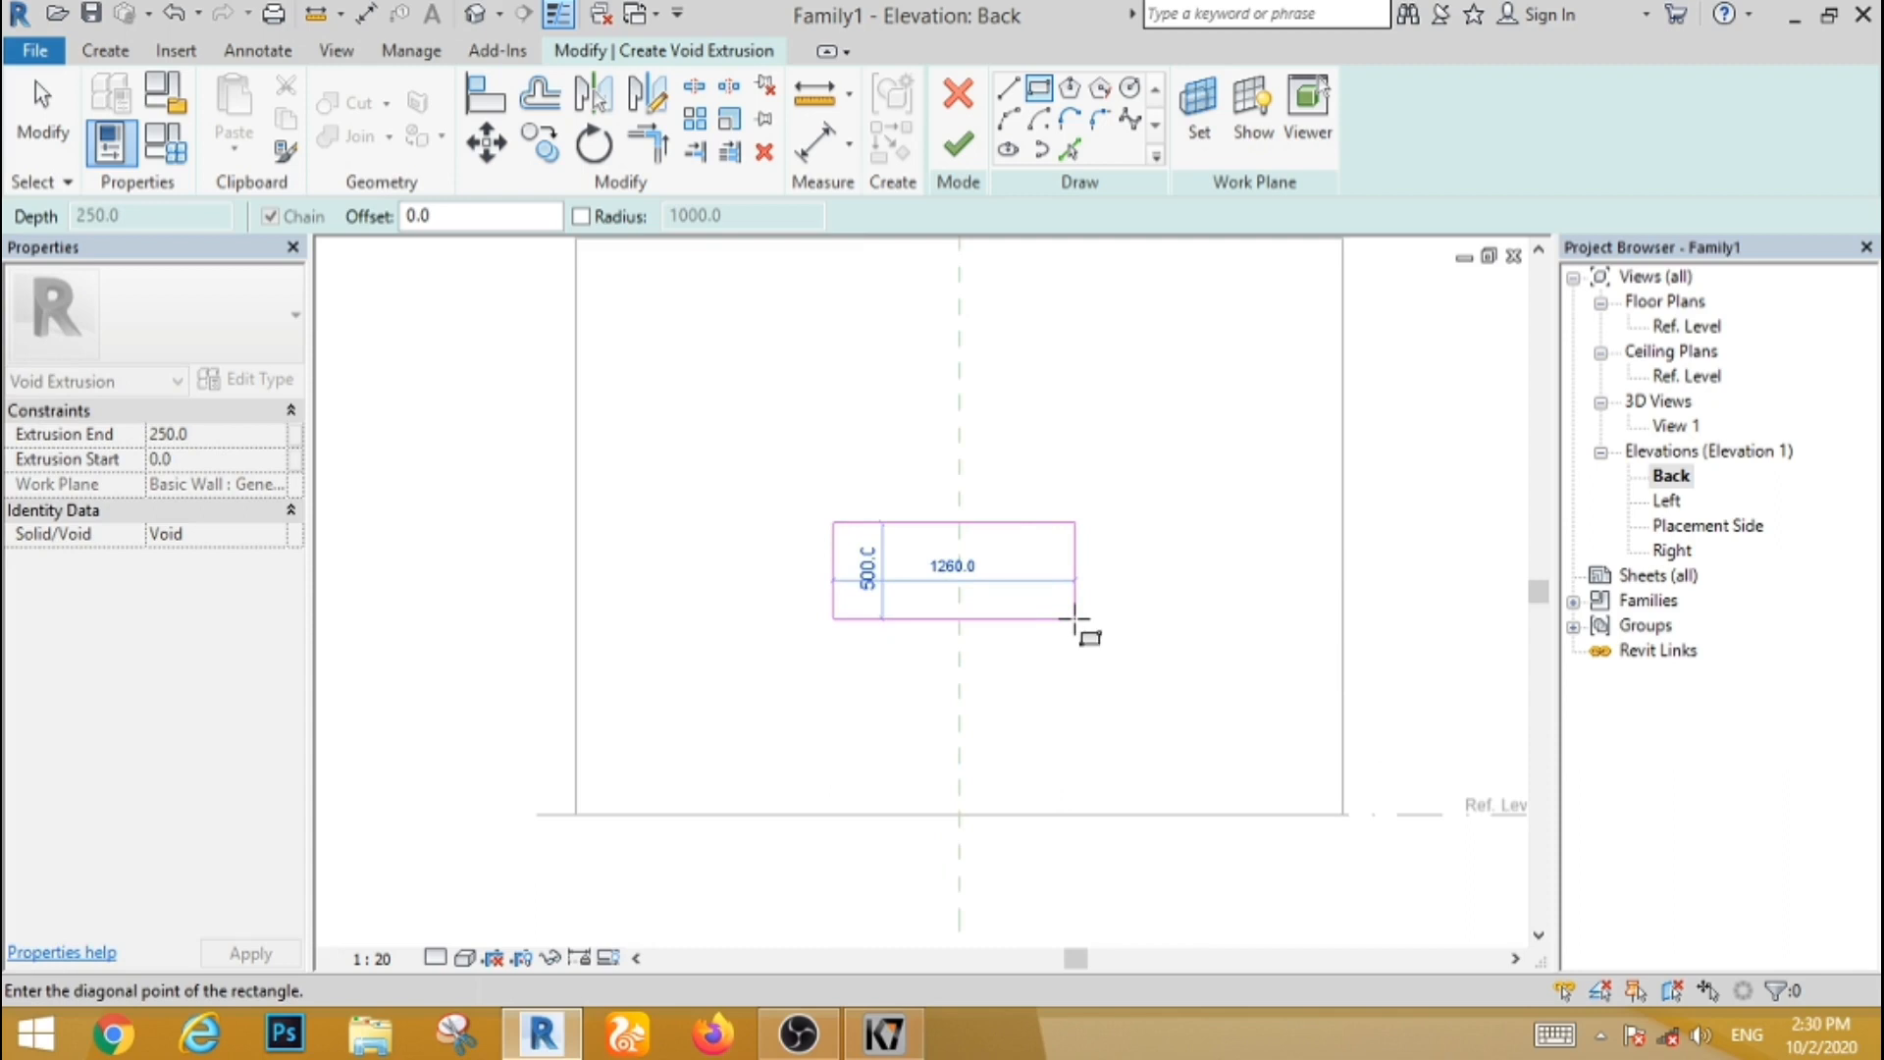
left_click(1074, 618)
scroll(1074, 618, "up", 2)
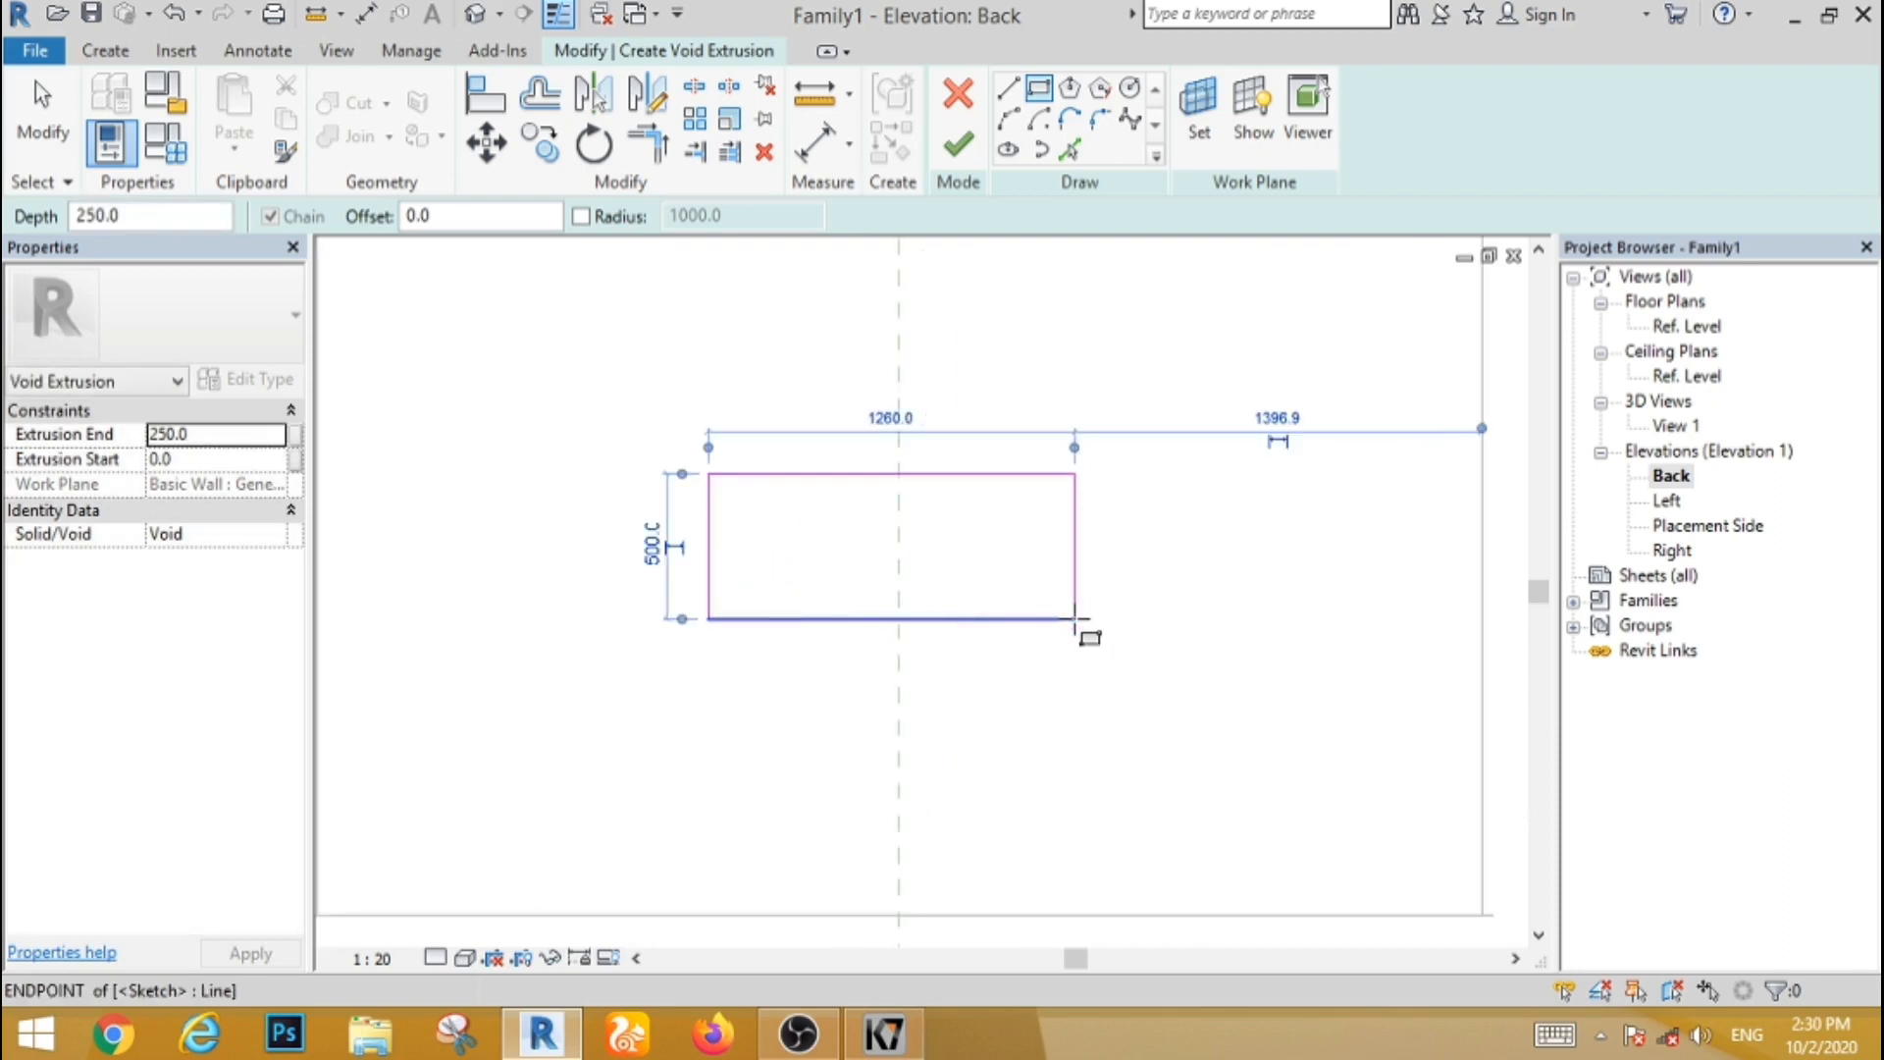
left_click(71, 167)
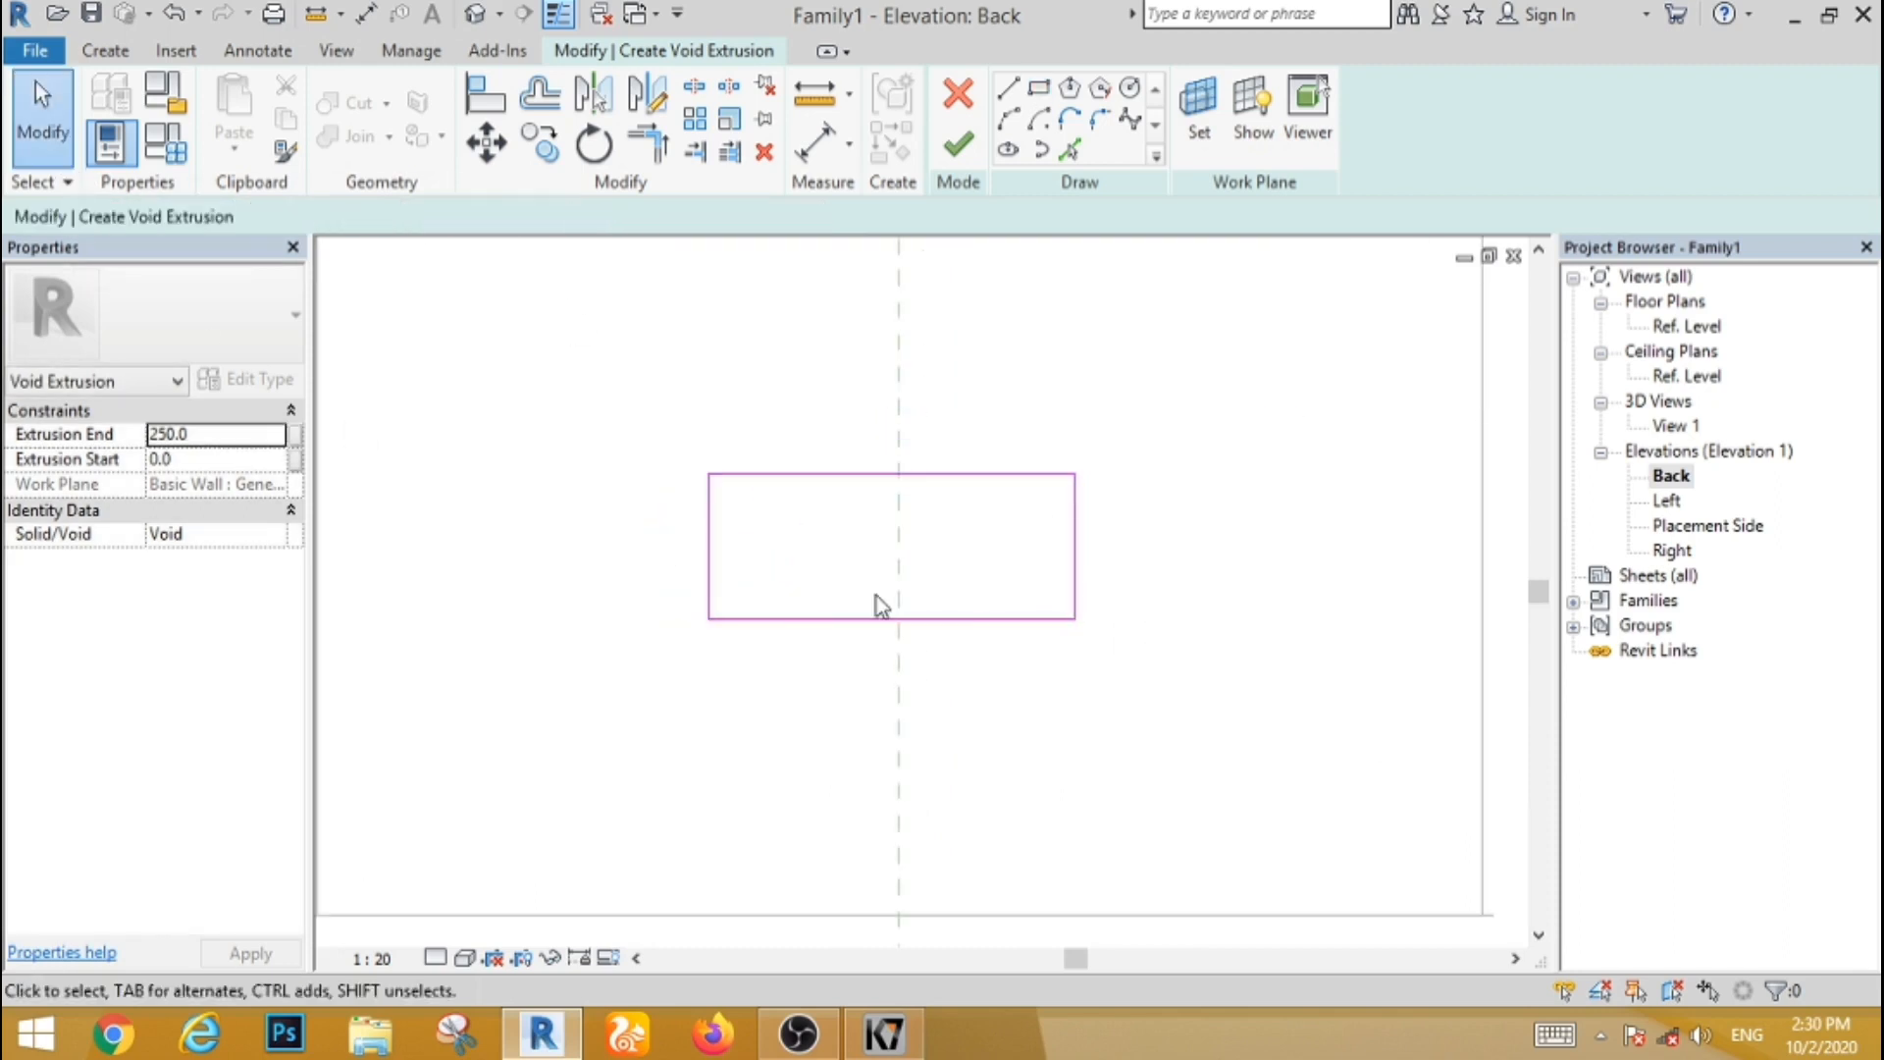
Step: Position the rectangle's bottom edge 900 mm above the Ref. Level
left_click(904, 616)
scroll(762, 438, "down", 3)
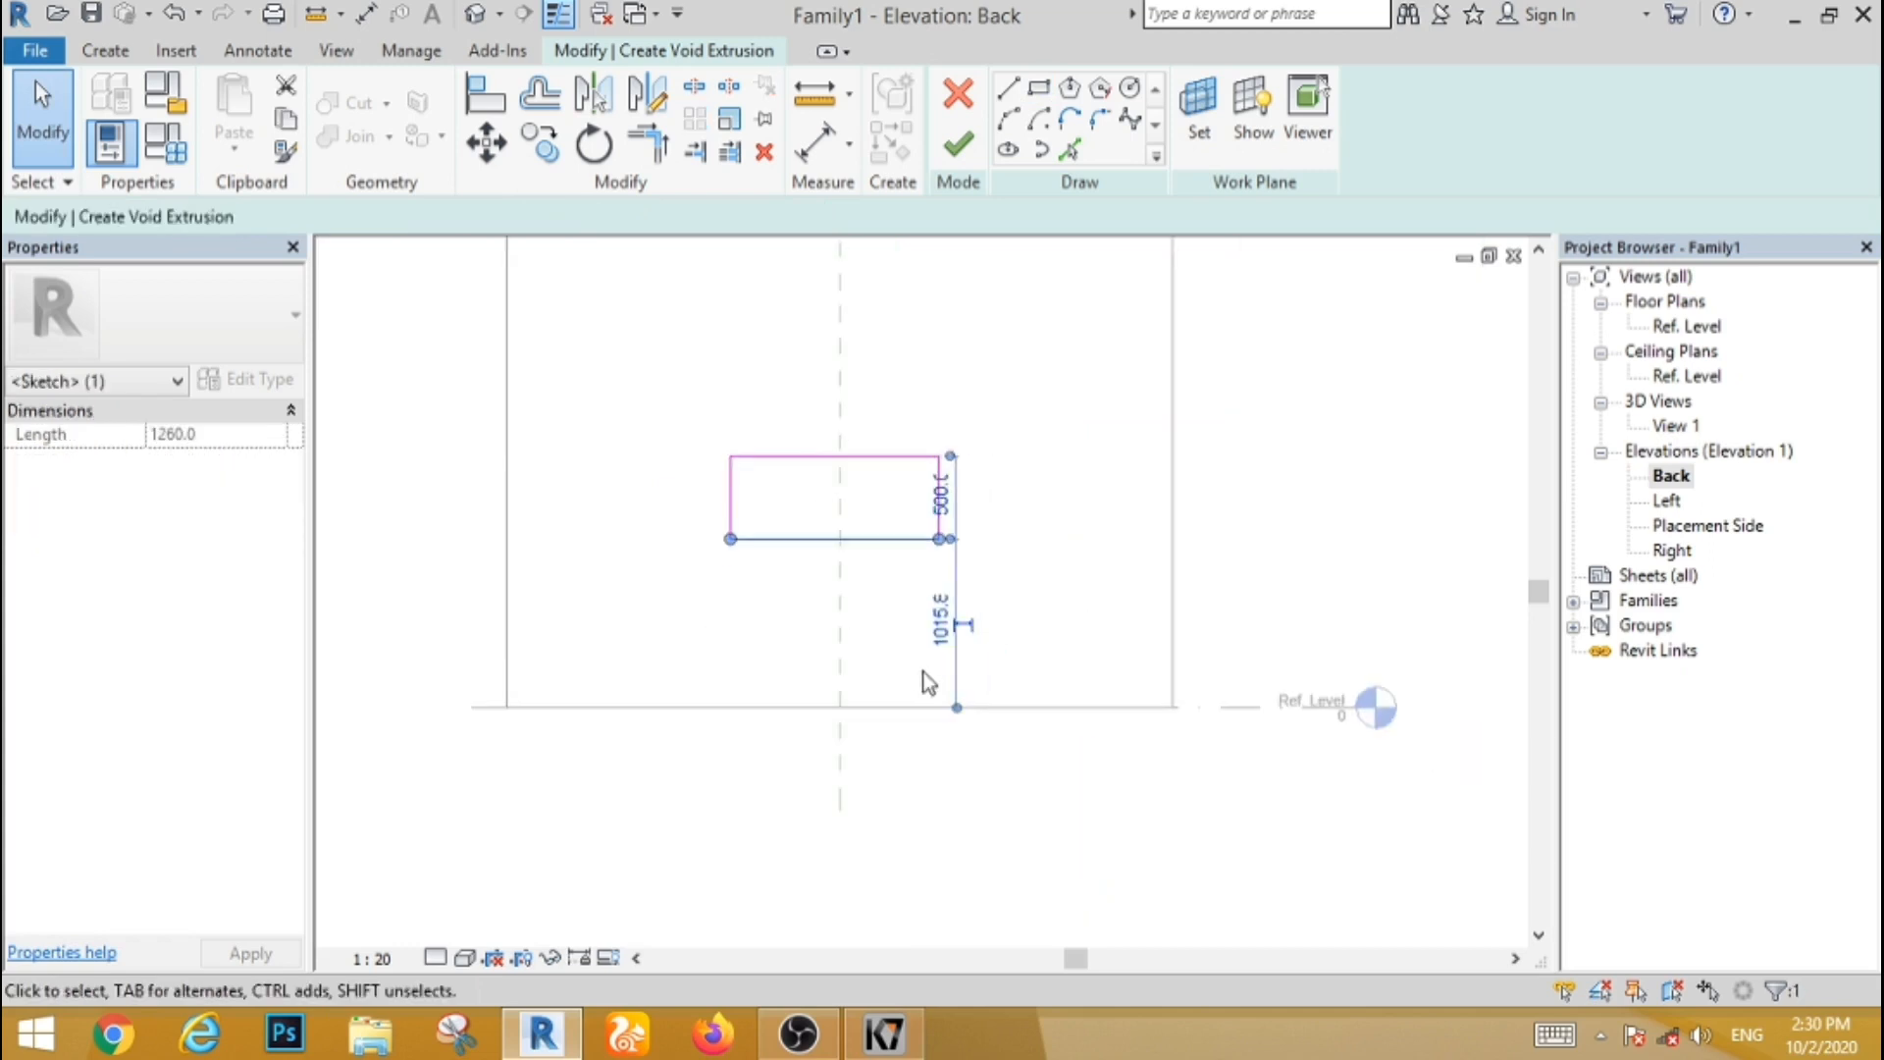
left_click(943, 622)
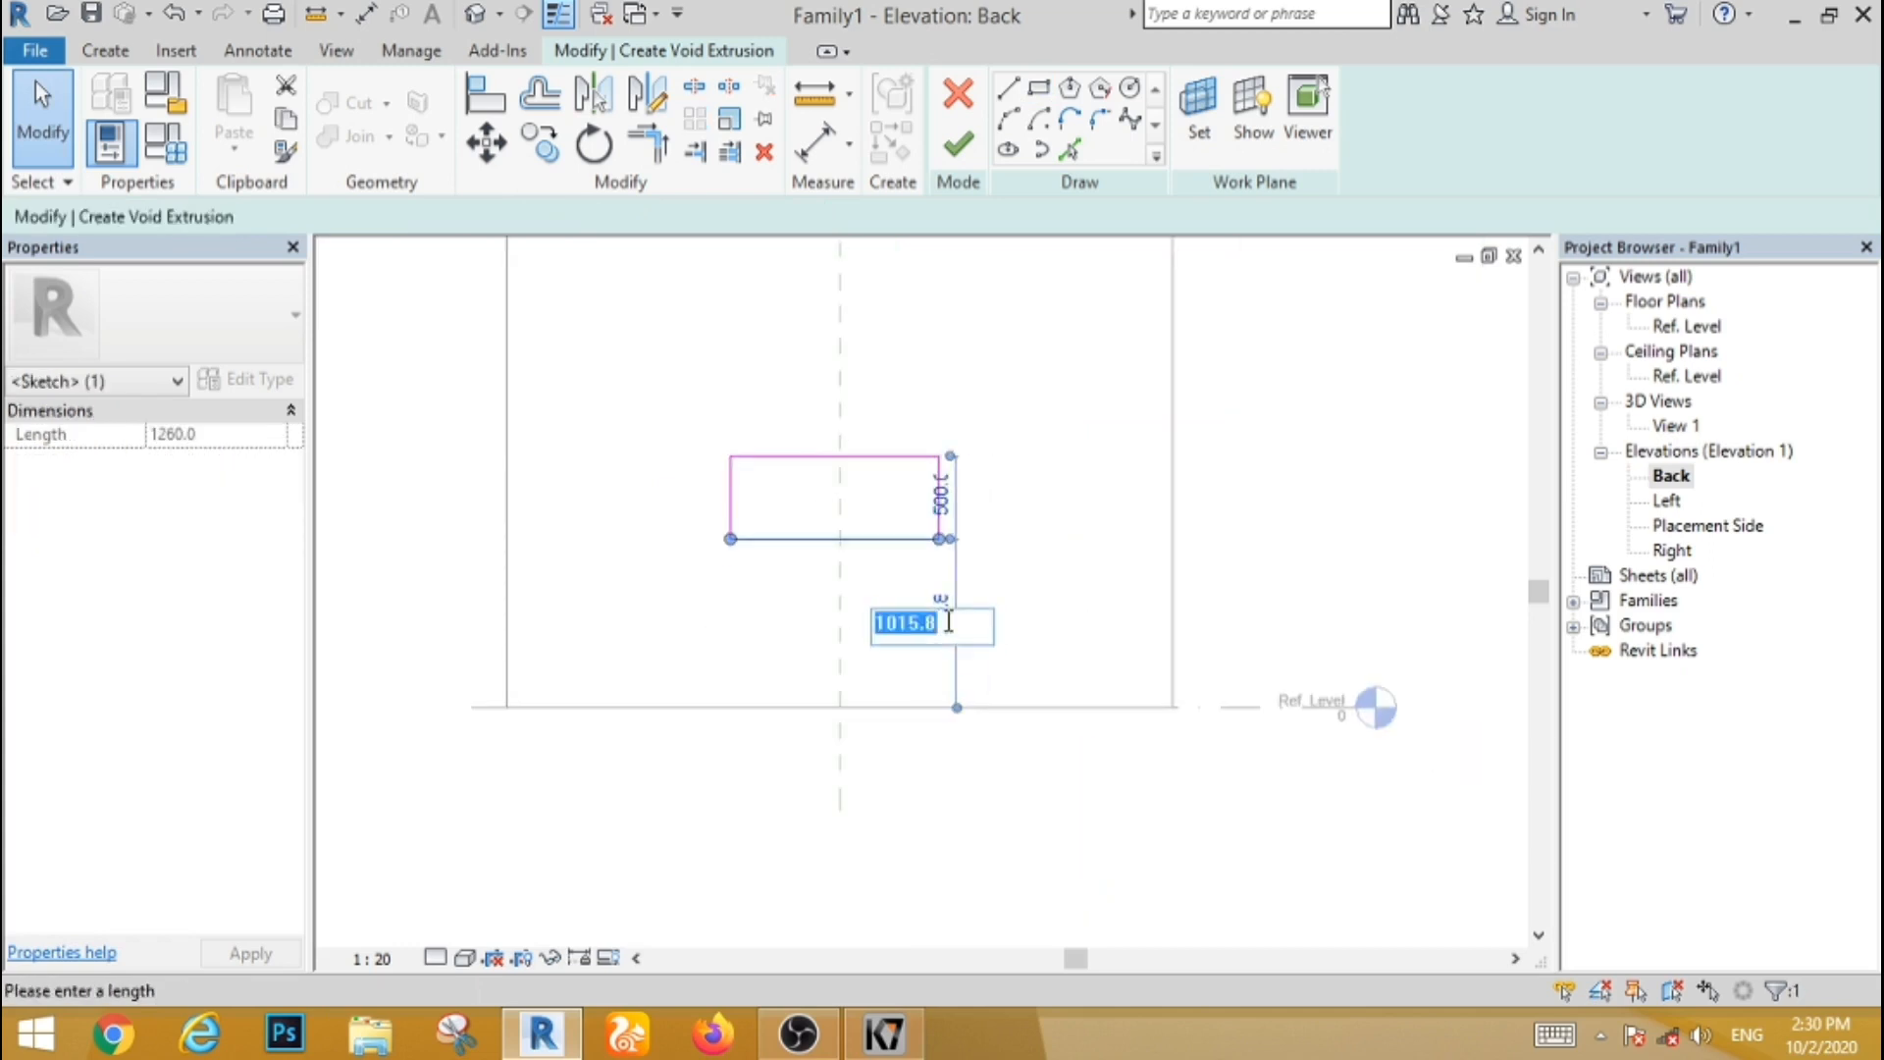
type("00")
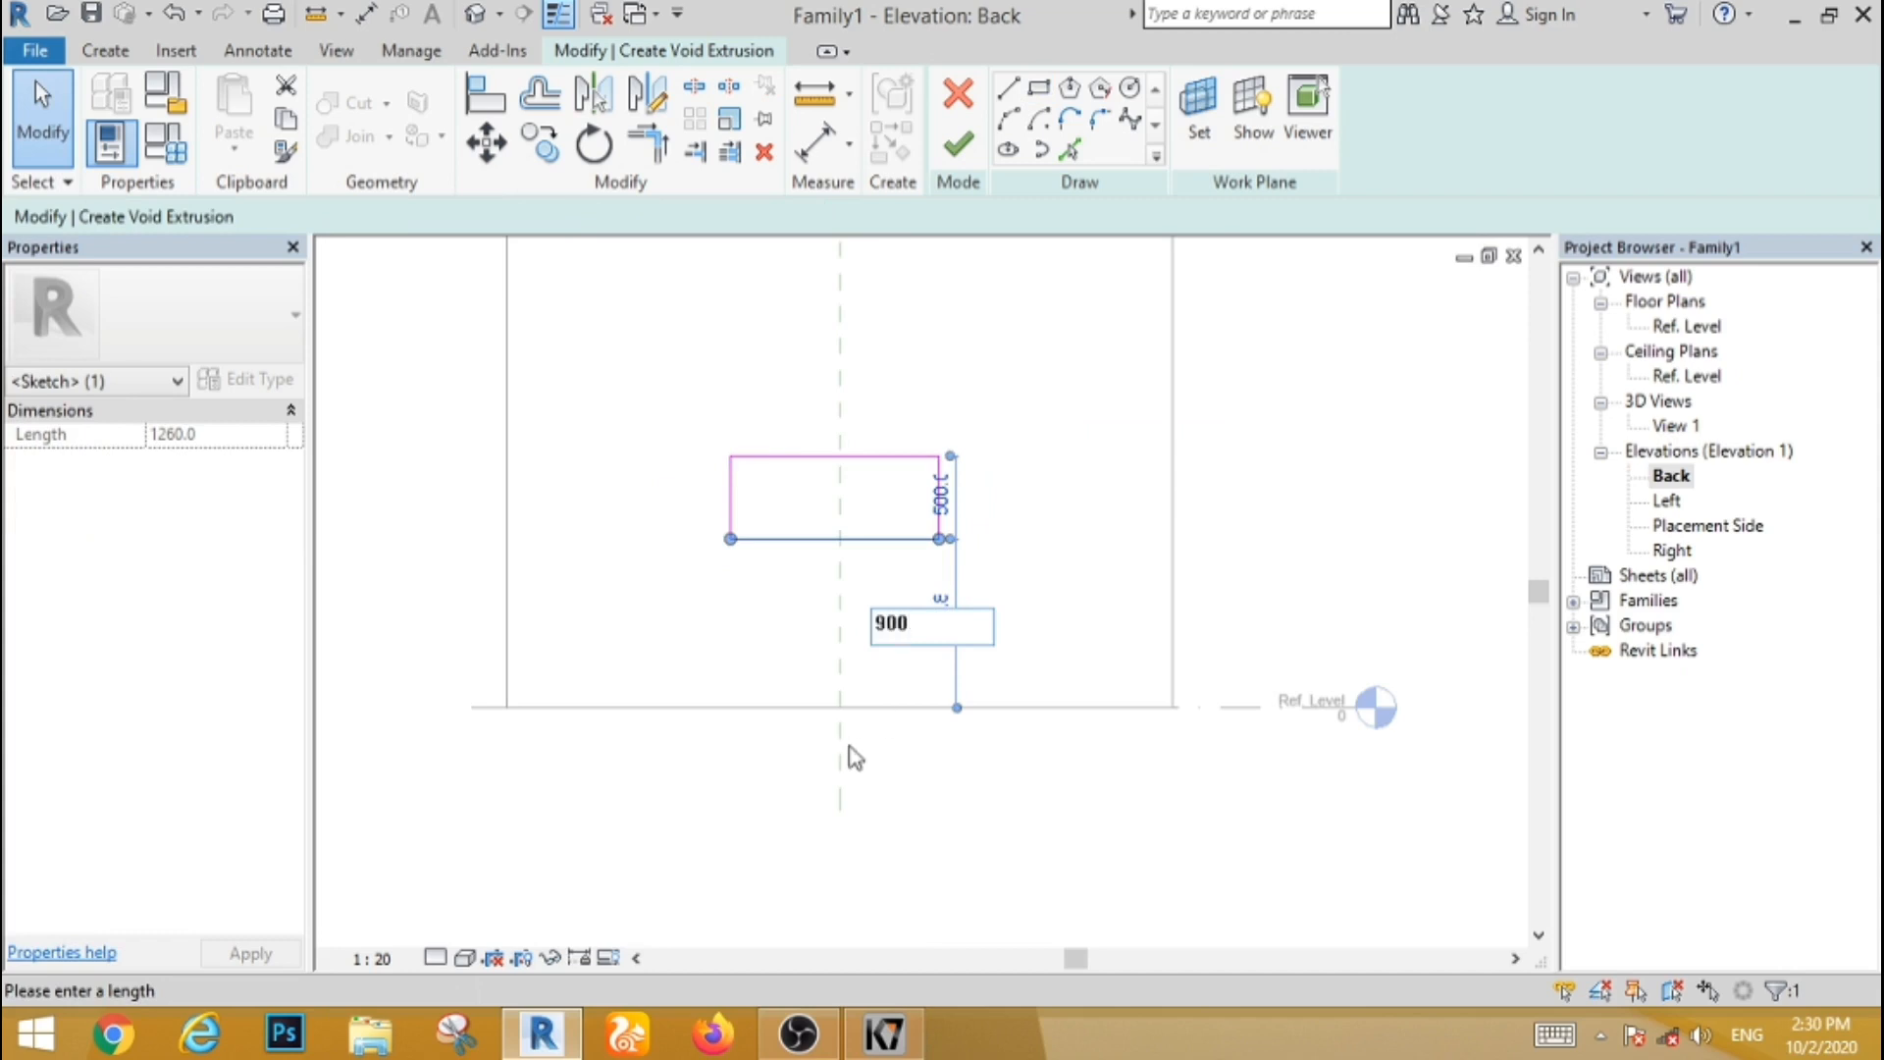
key("Return")
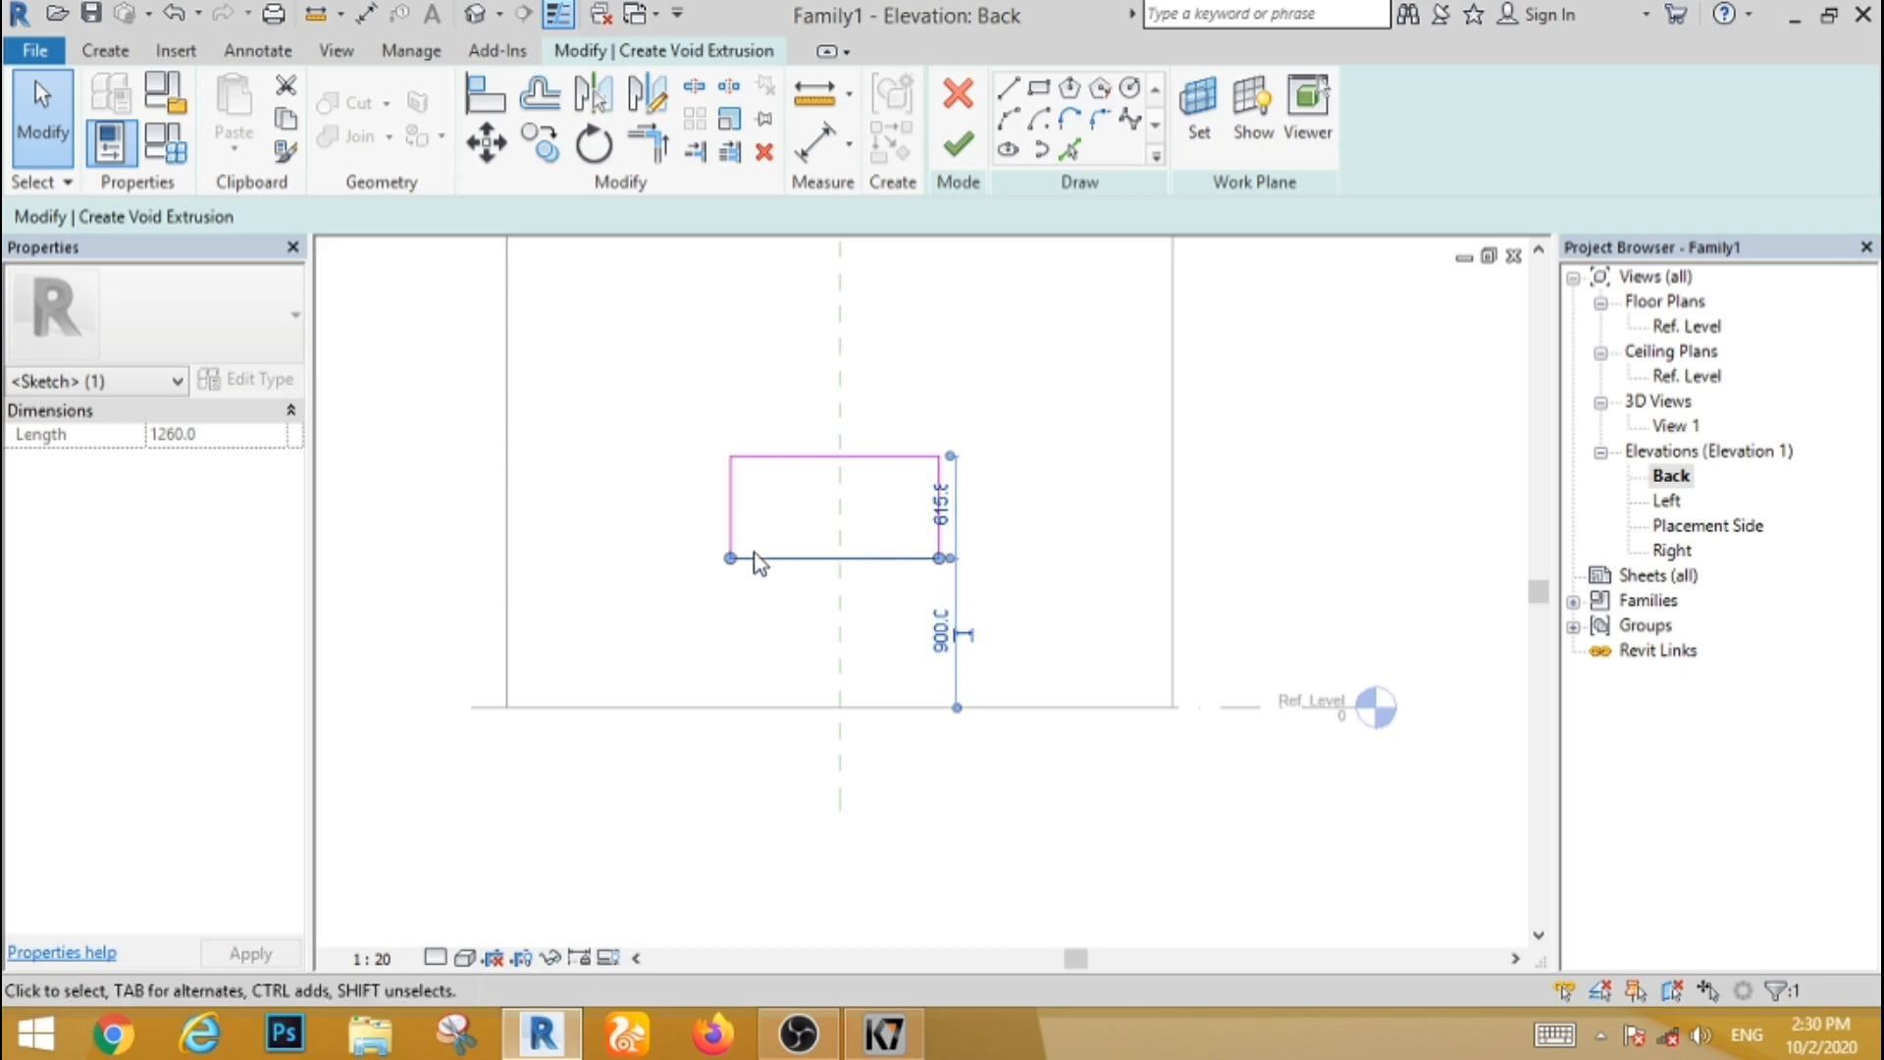
Step: Try setting the rectangle's height to 500 mm from its bottom edge, and restore that edge's 900 mm offset above the Ref. Level
left_click(941, 507)
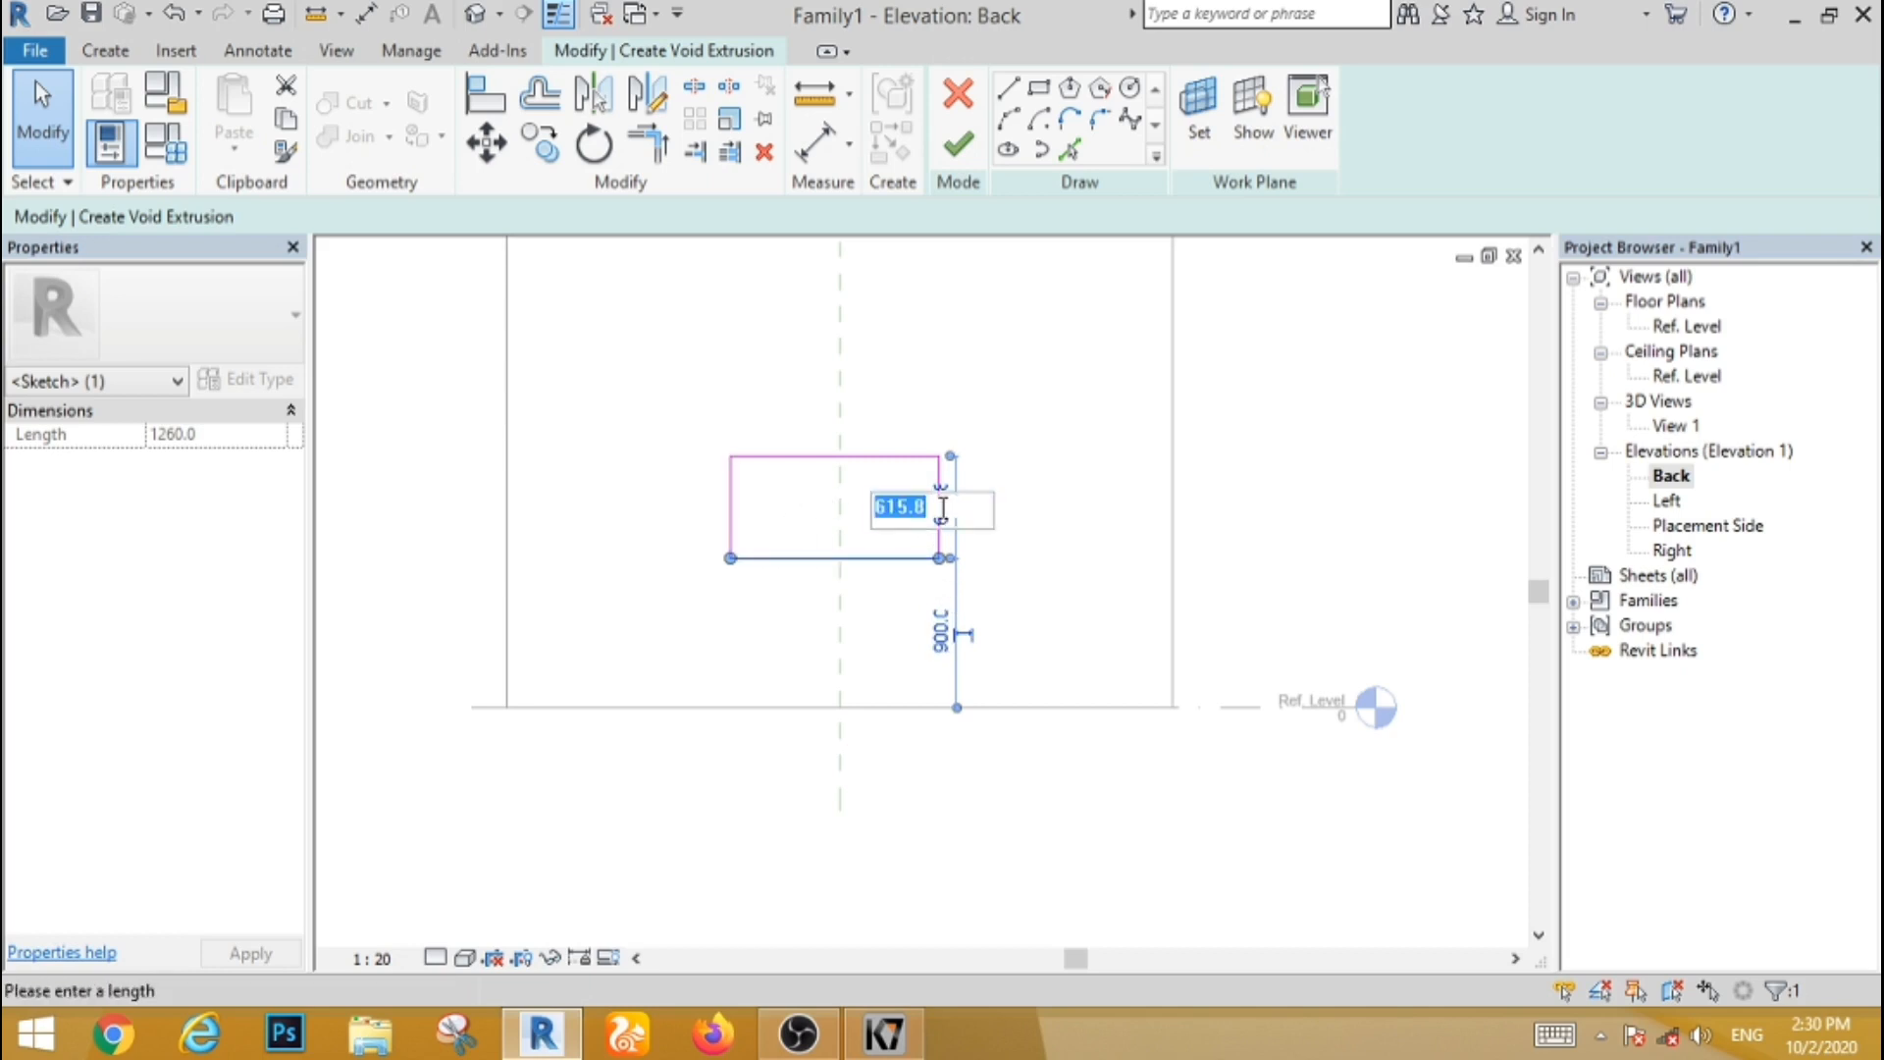
type("500")
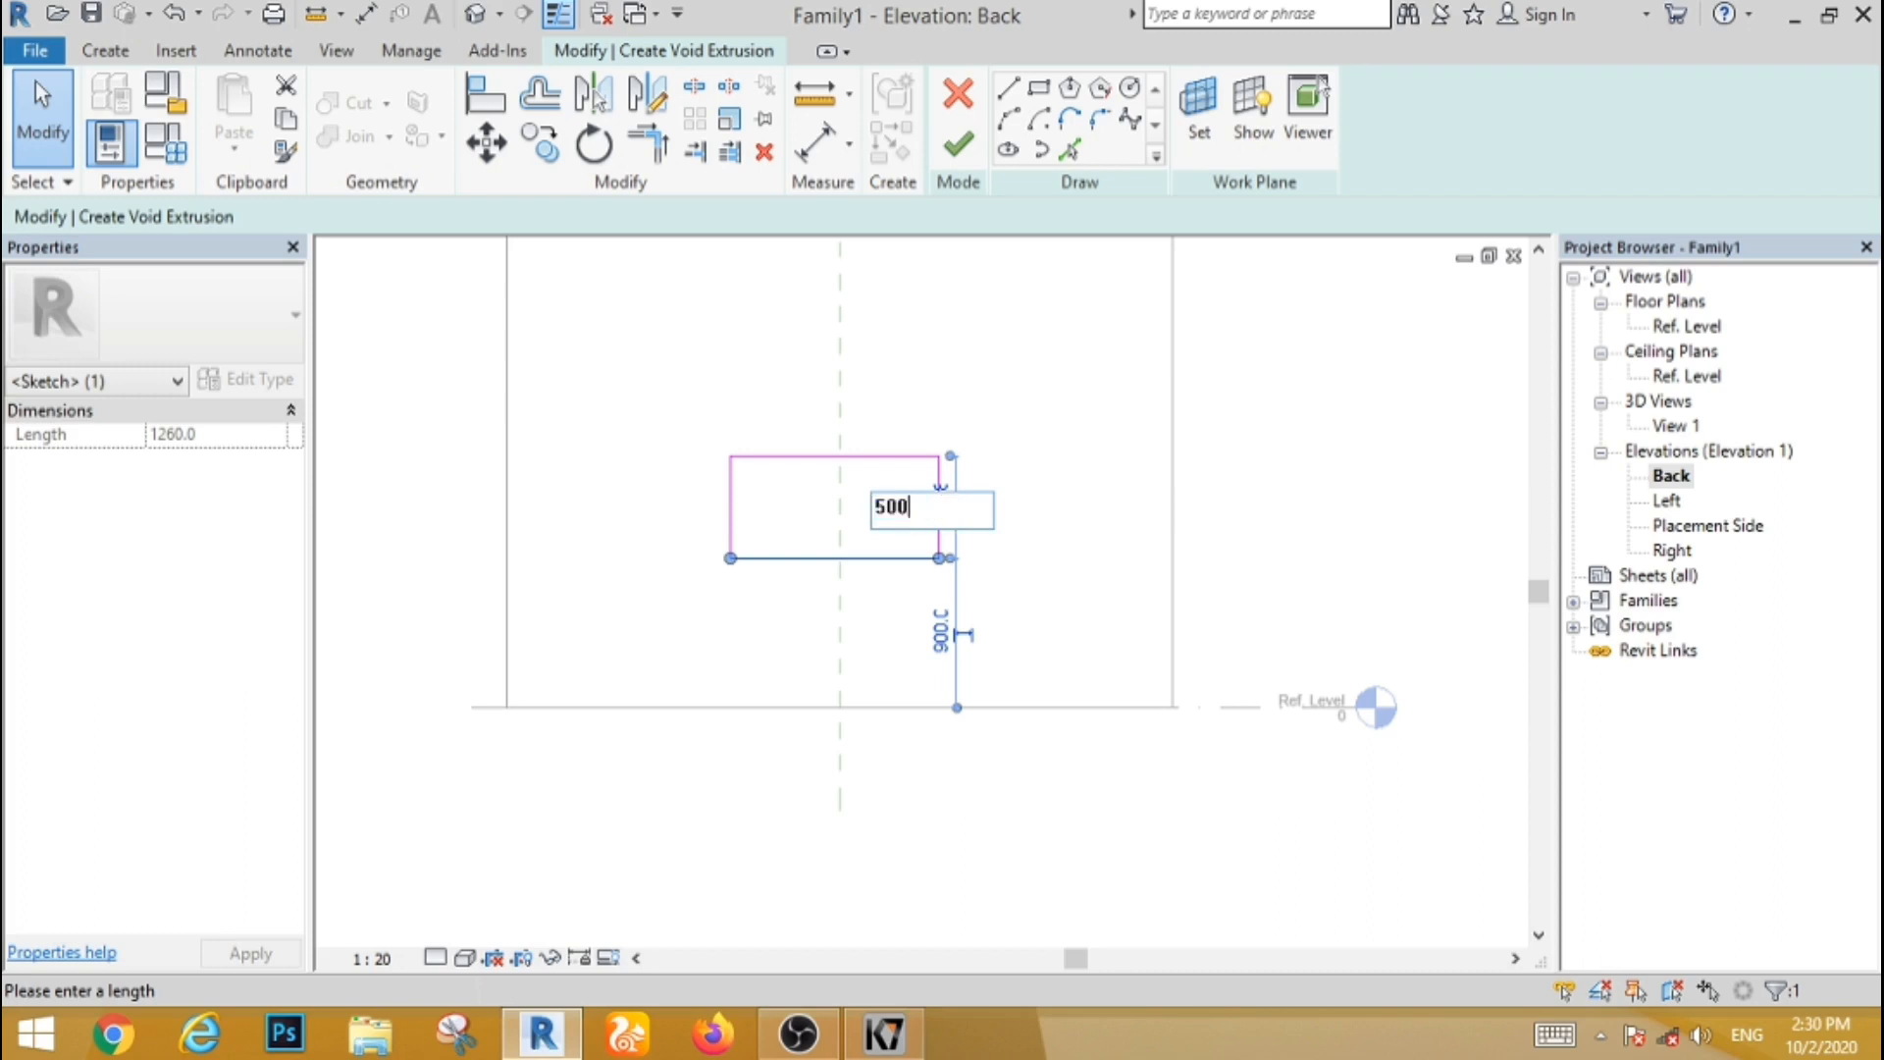
key("Return")
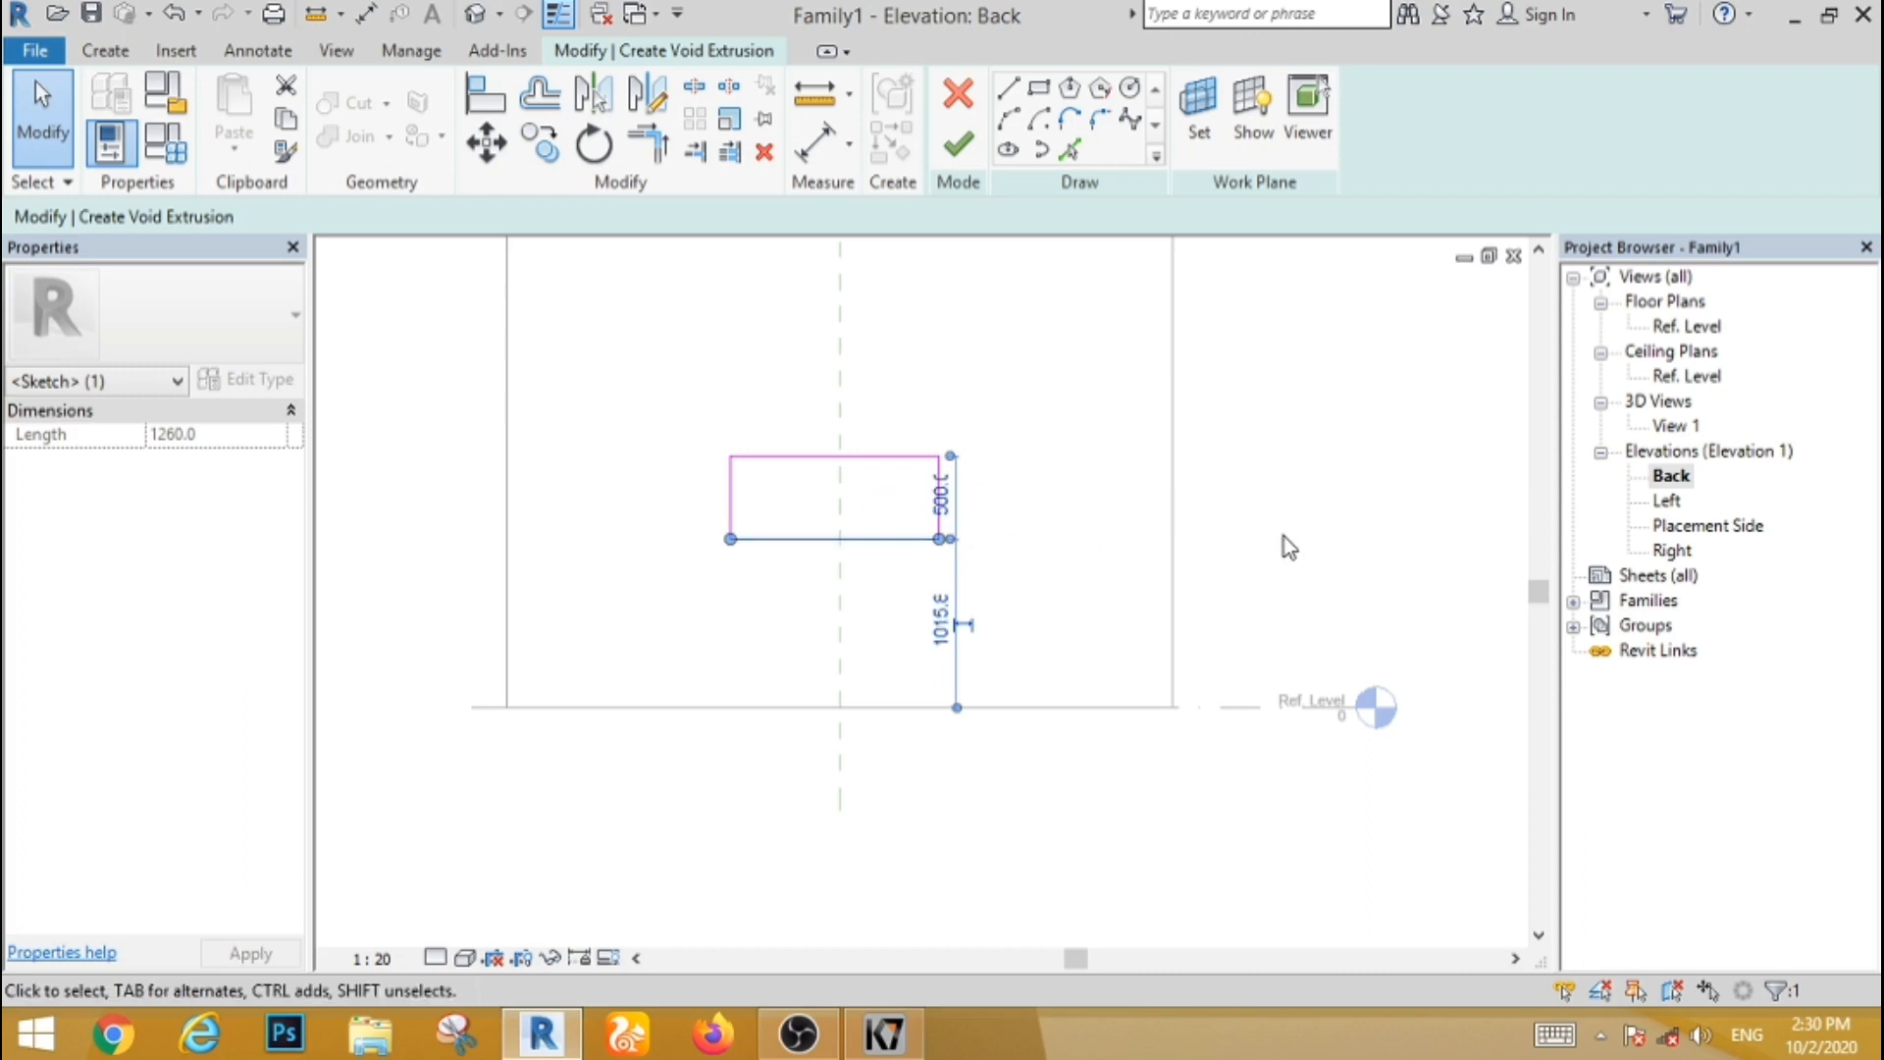
left_click(940, 633)
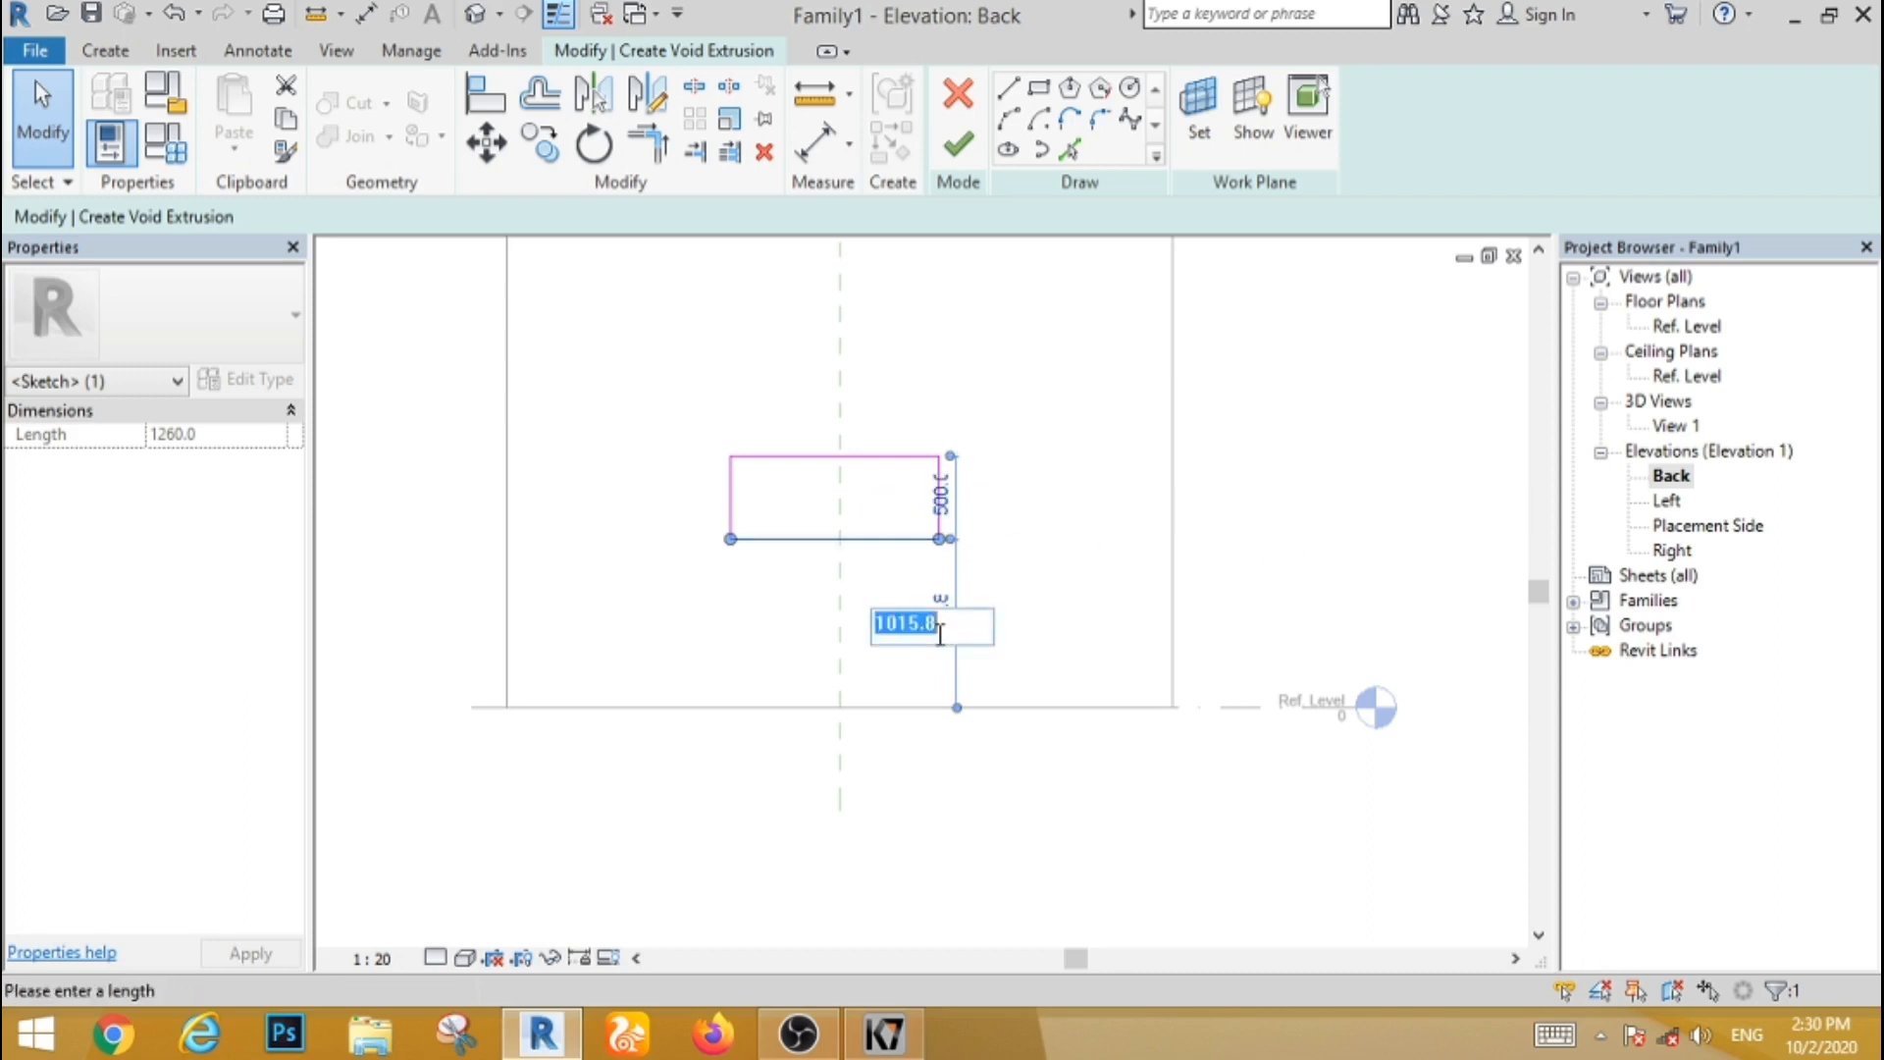
type("900")
key("Return")
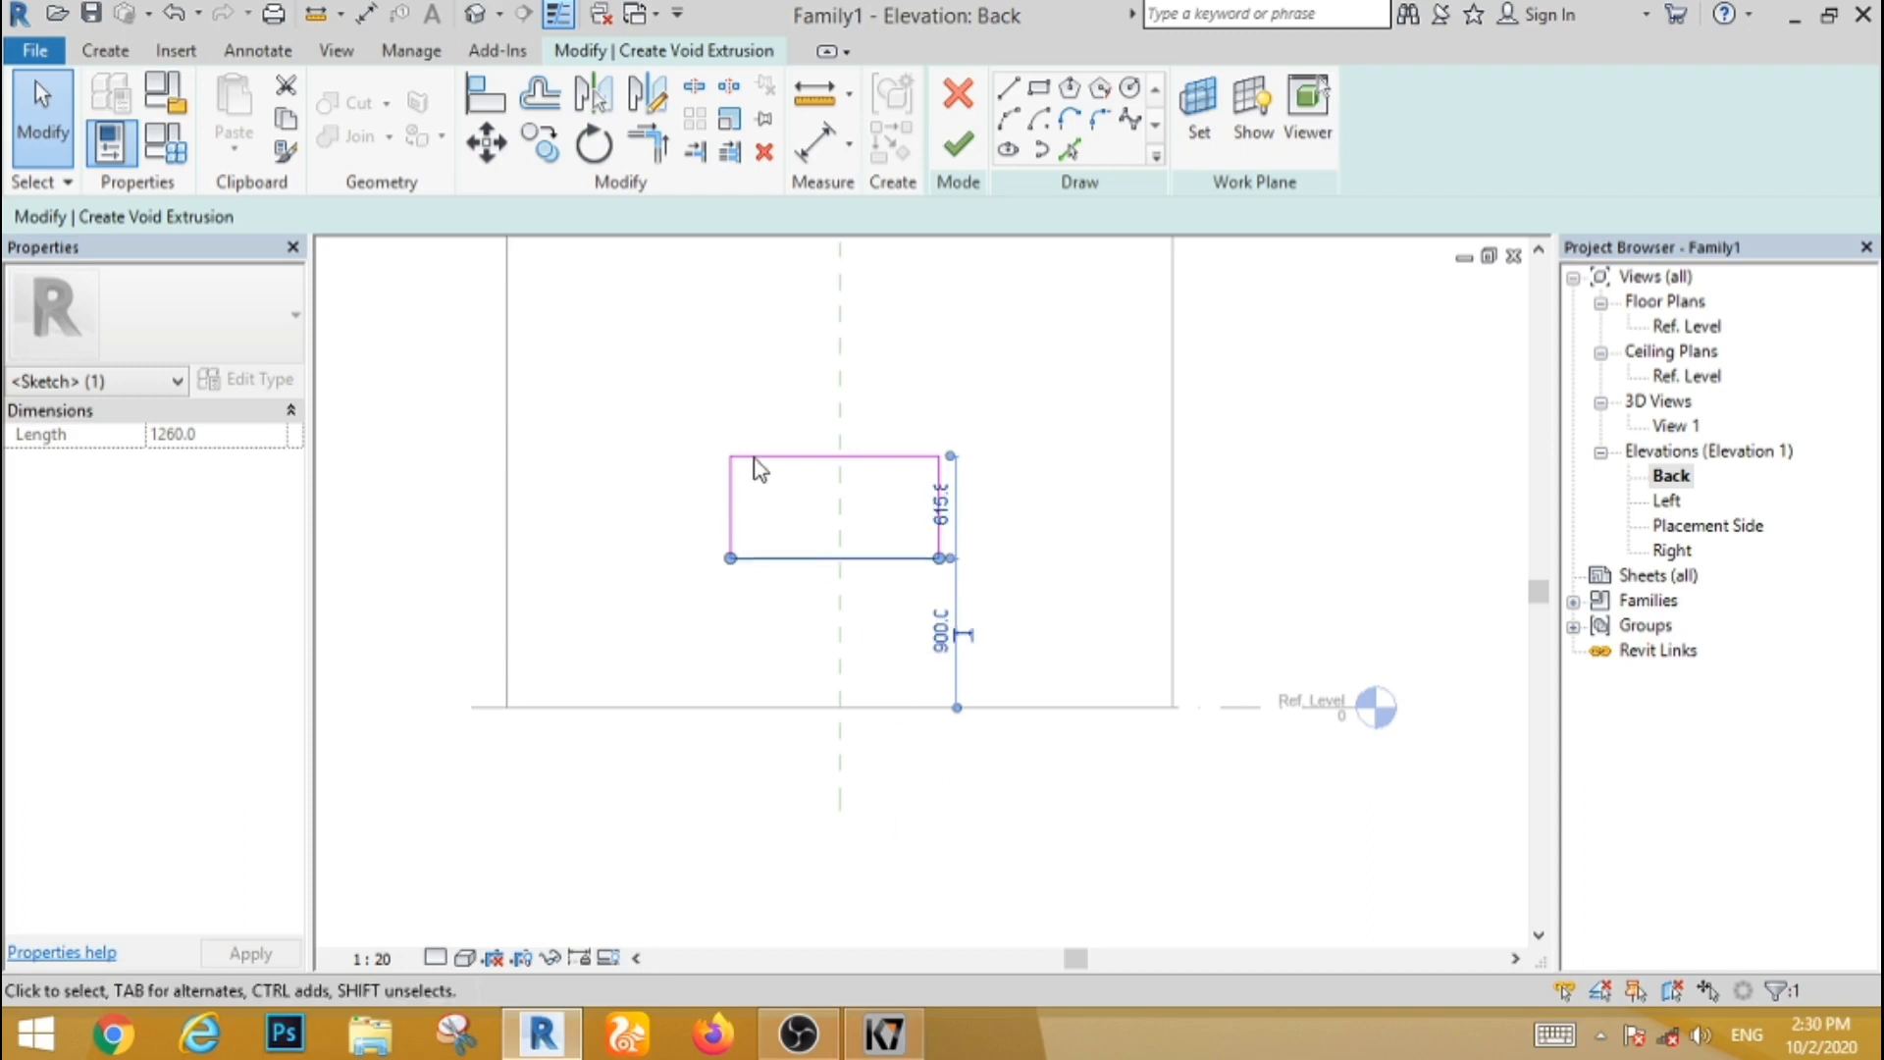
Step: Set the rectangle's height to 500 mm by moving its top edge, and finish the void extrusion
left_click(753, 456)
left_click(687, 505)
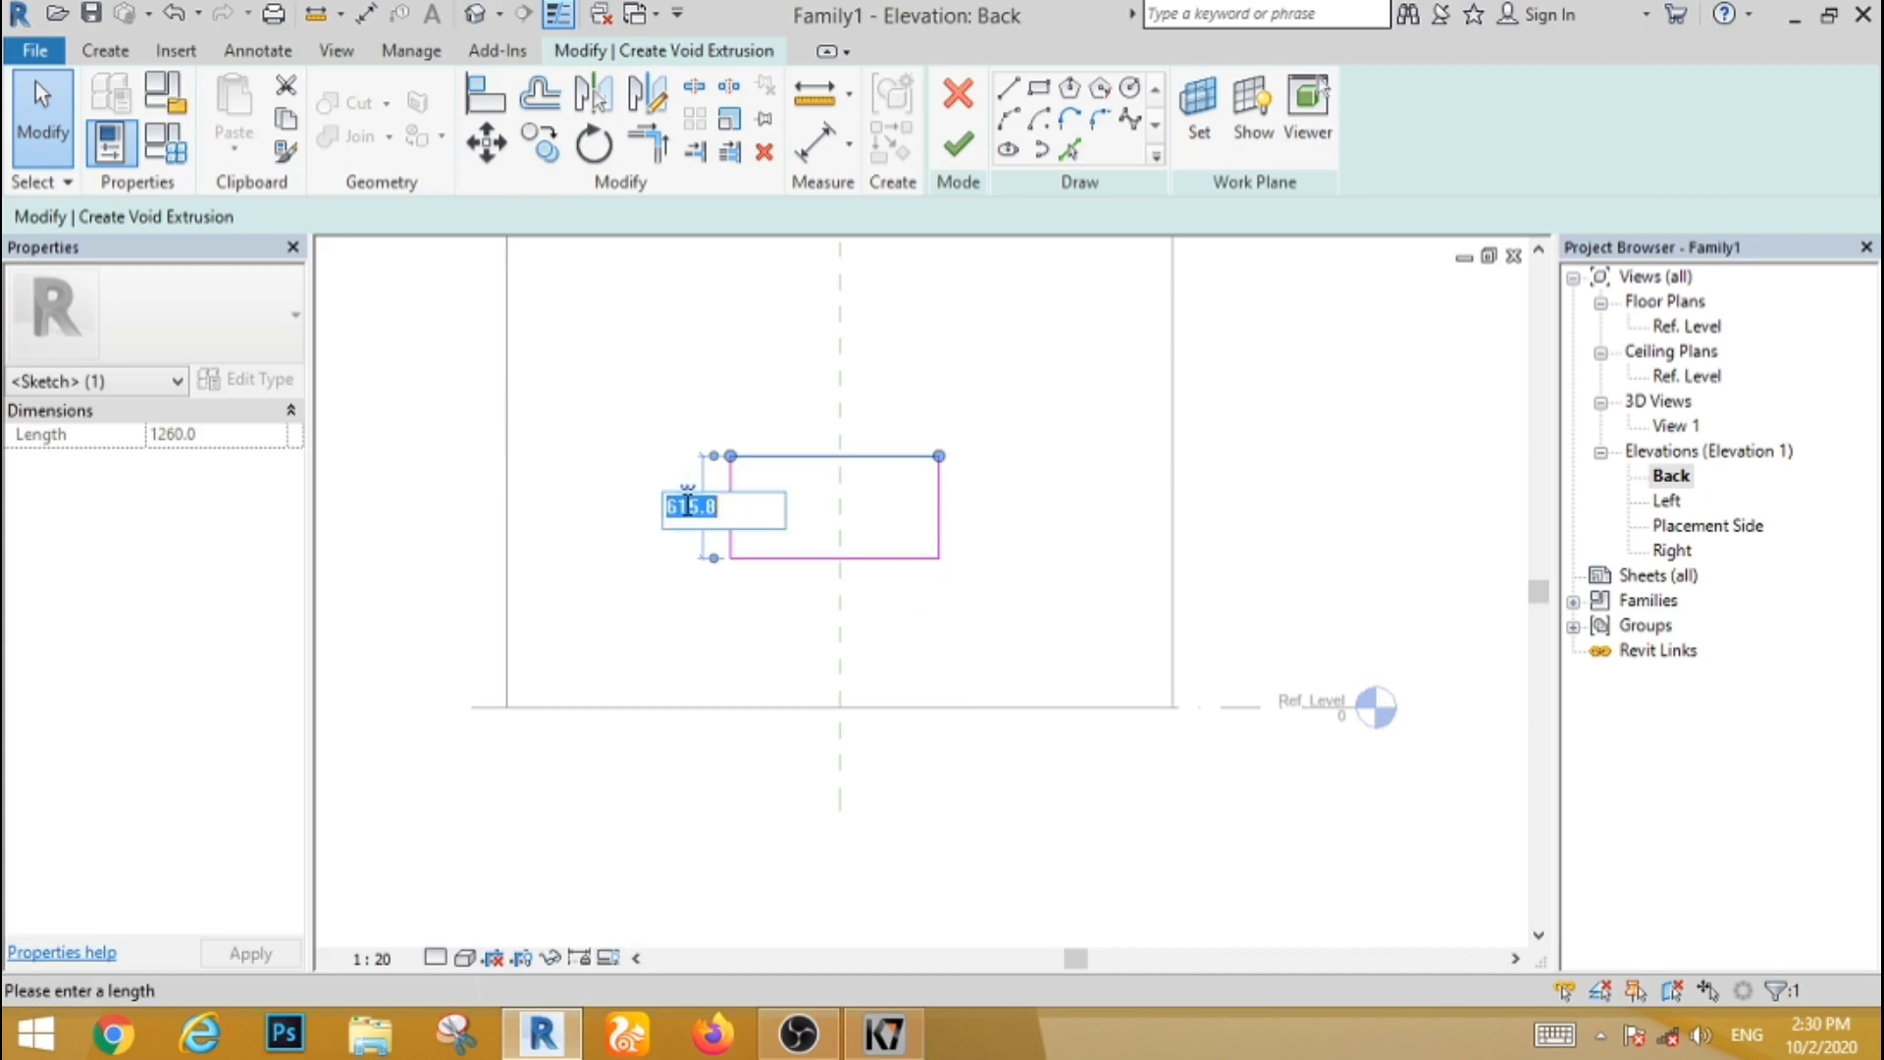
type("500")
key("Return")
left_click(55, 145)
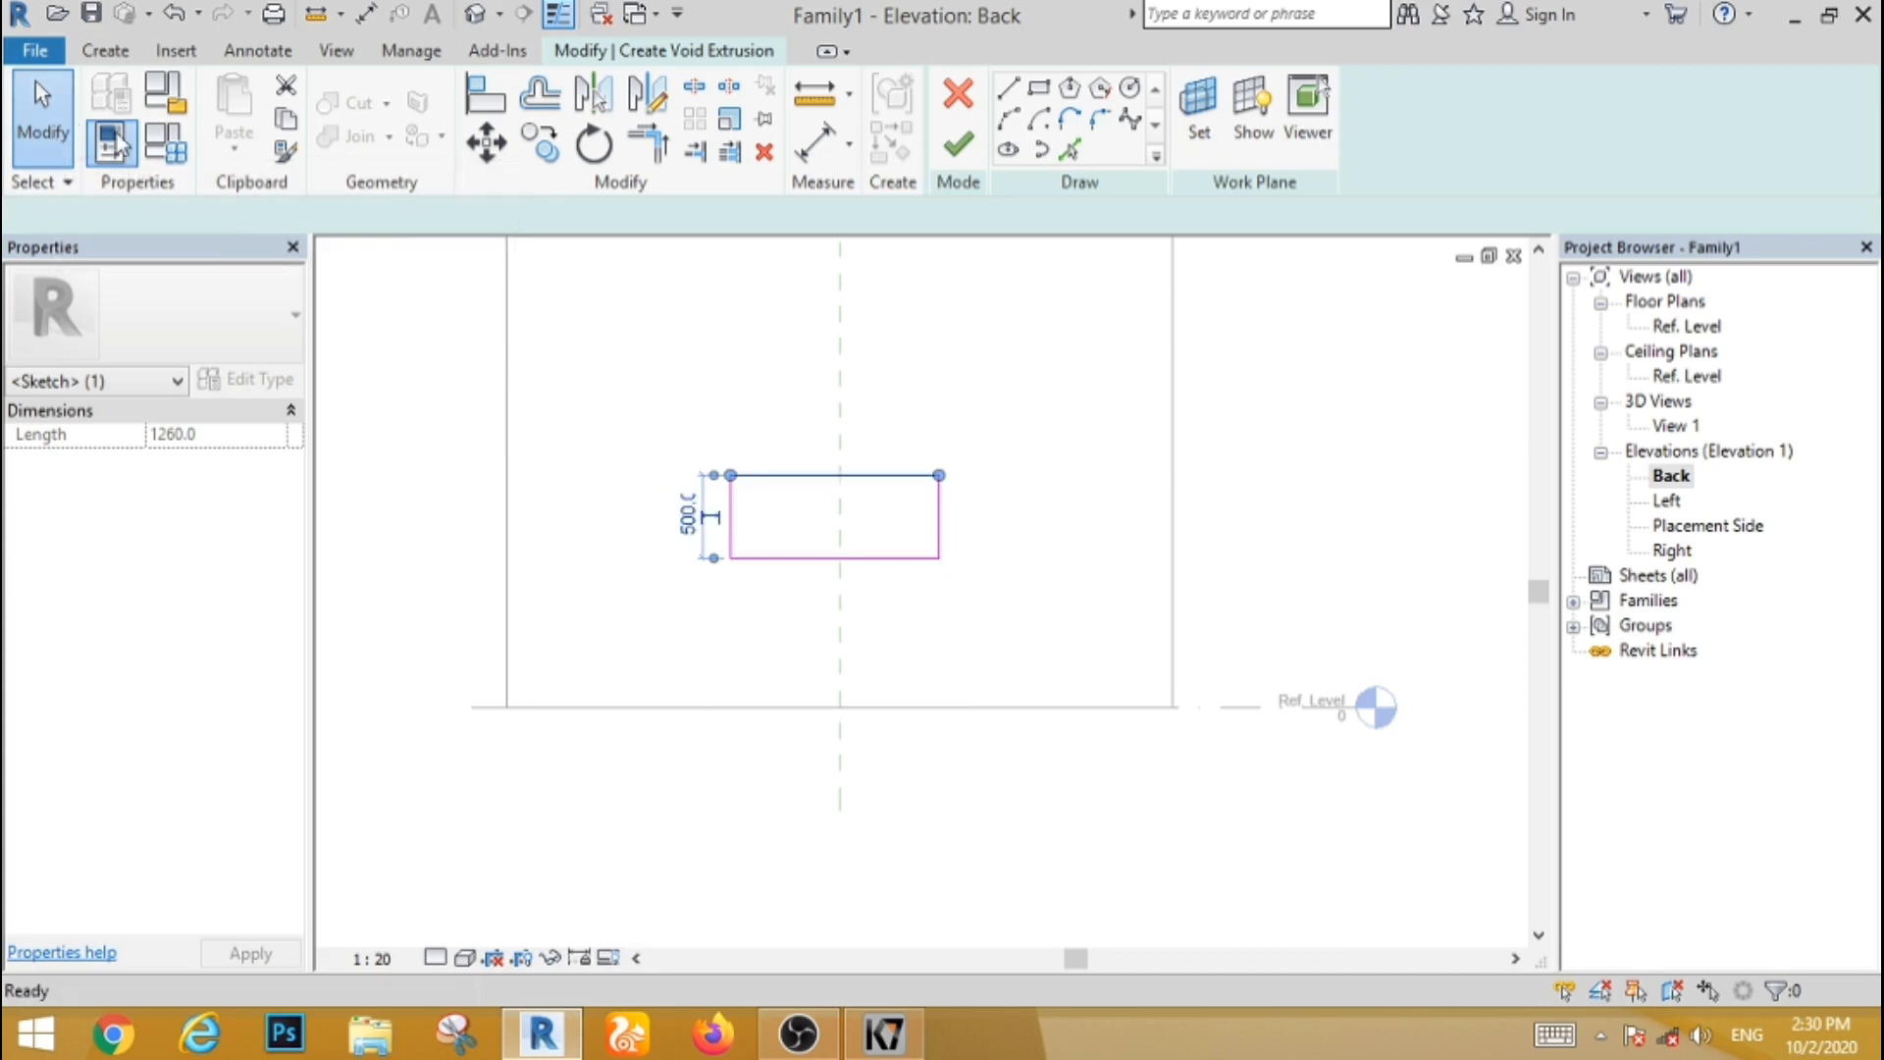
left_click(959, 149)
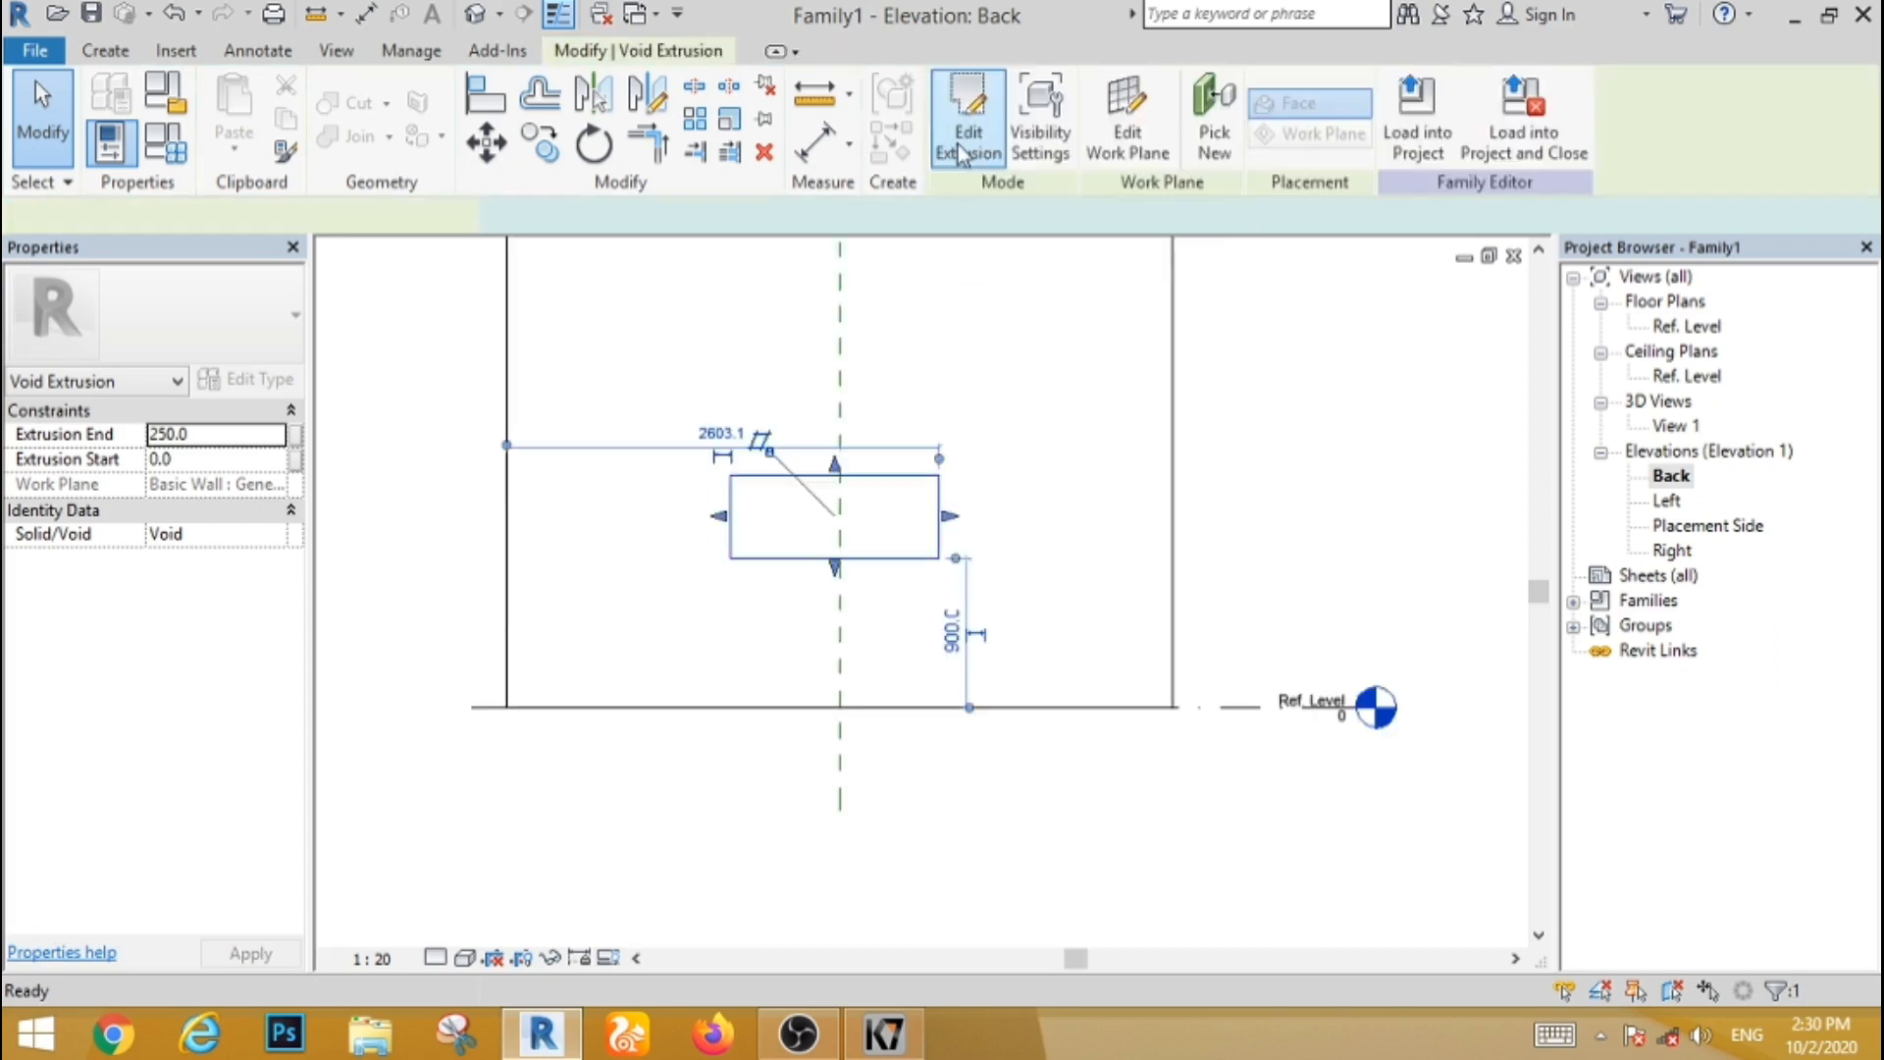
left_click(670, 317)
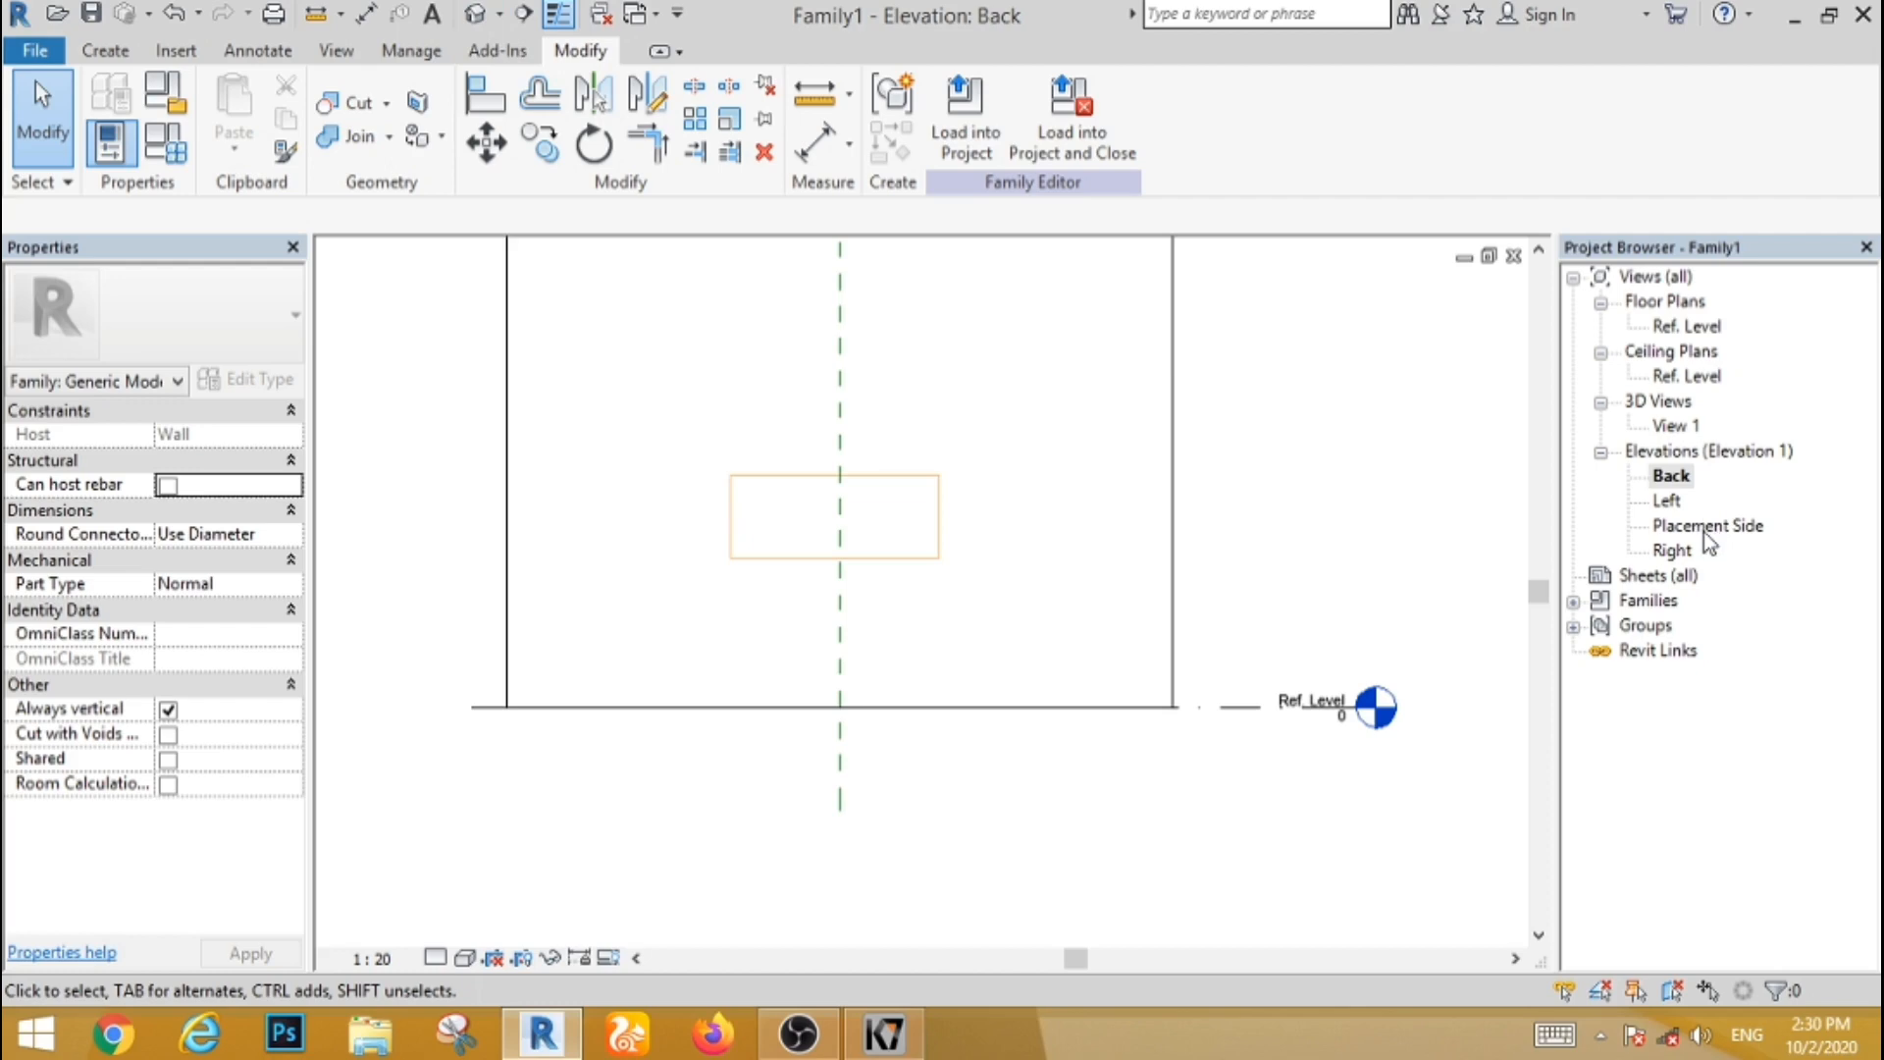
Step: Cut the host wall with the void extrusion in the Ref. Level floor plan
double_click(1672, 332)
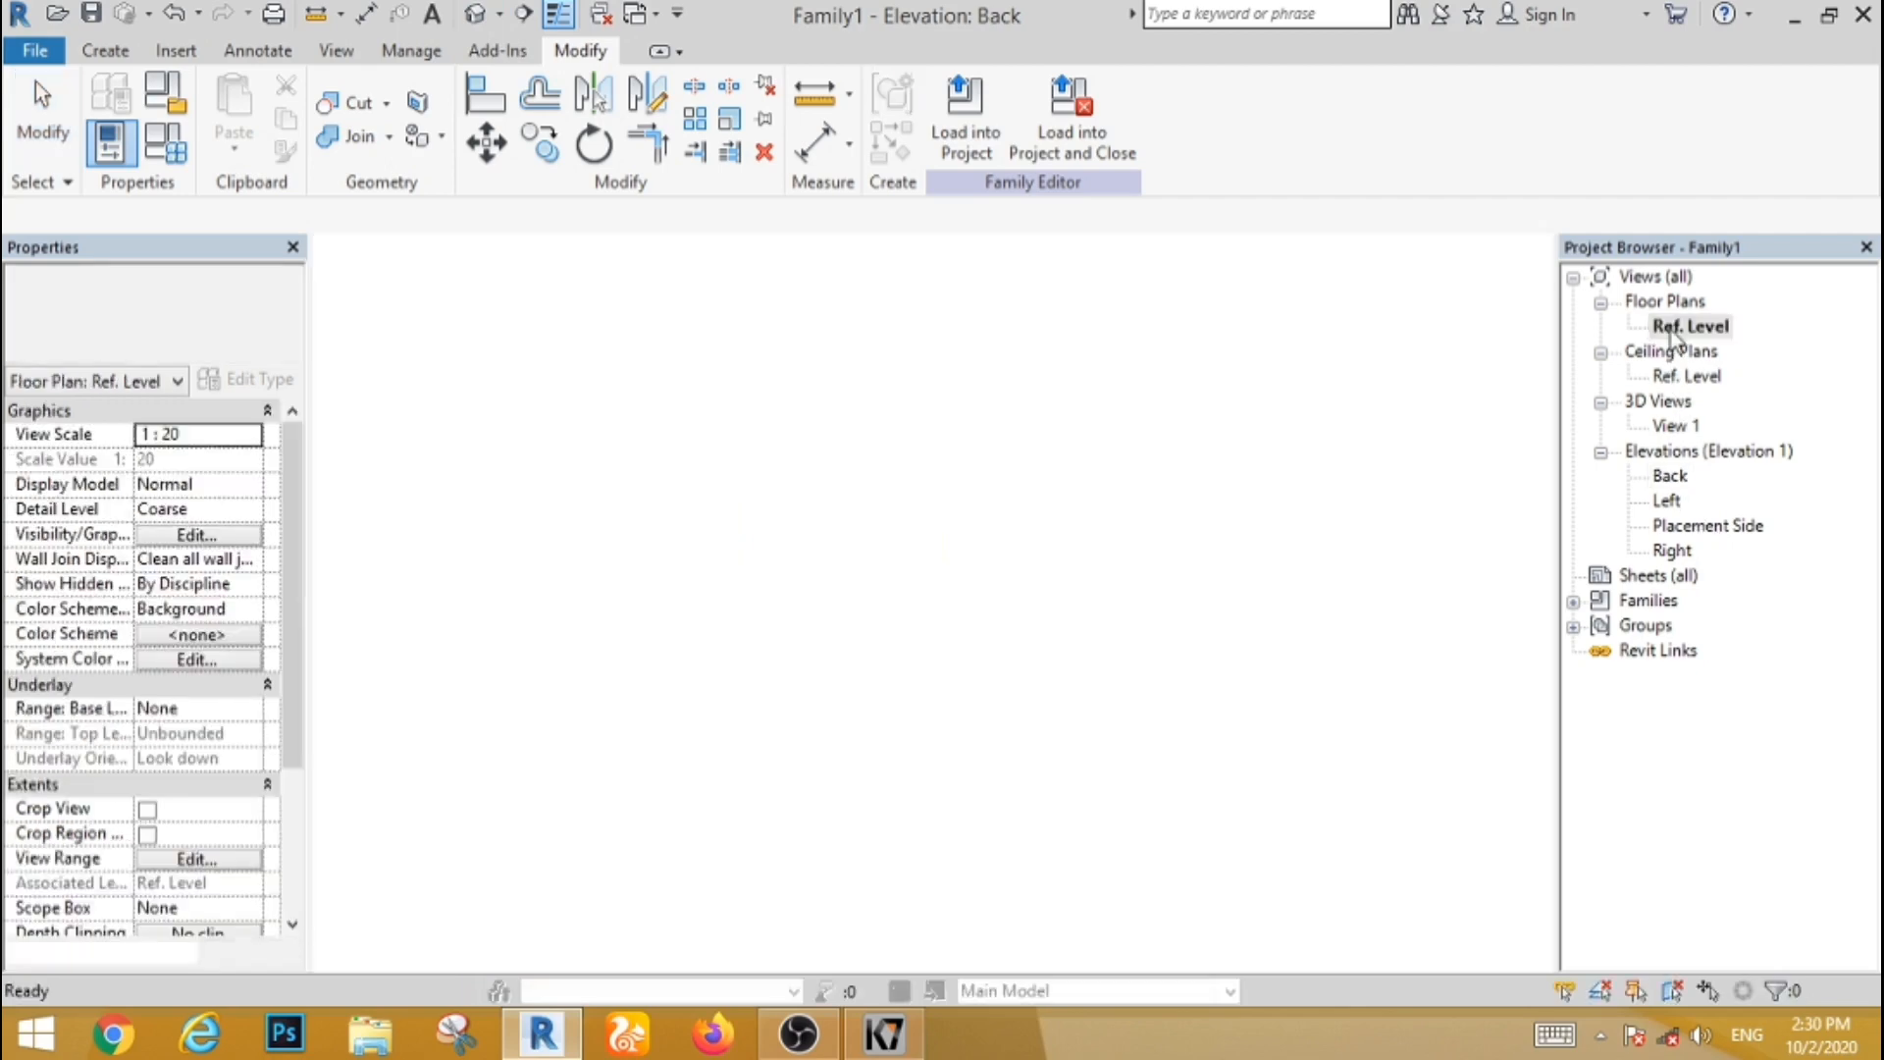
scroll(814, 631, "up", 3)
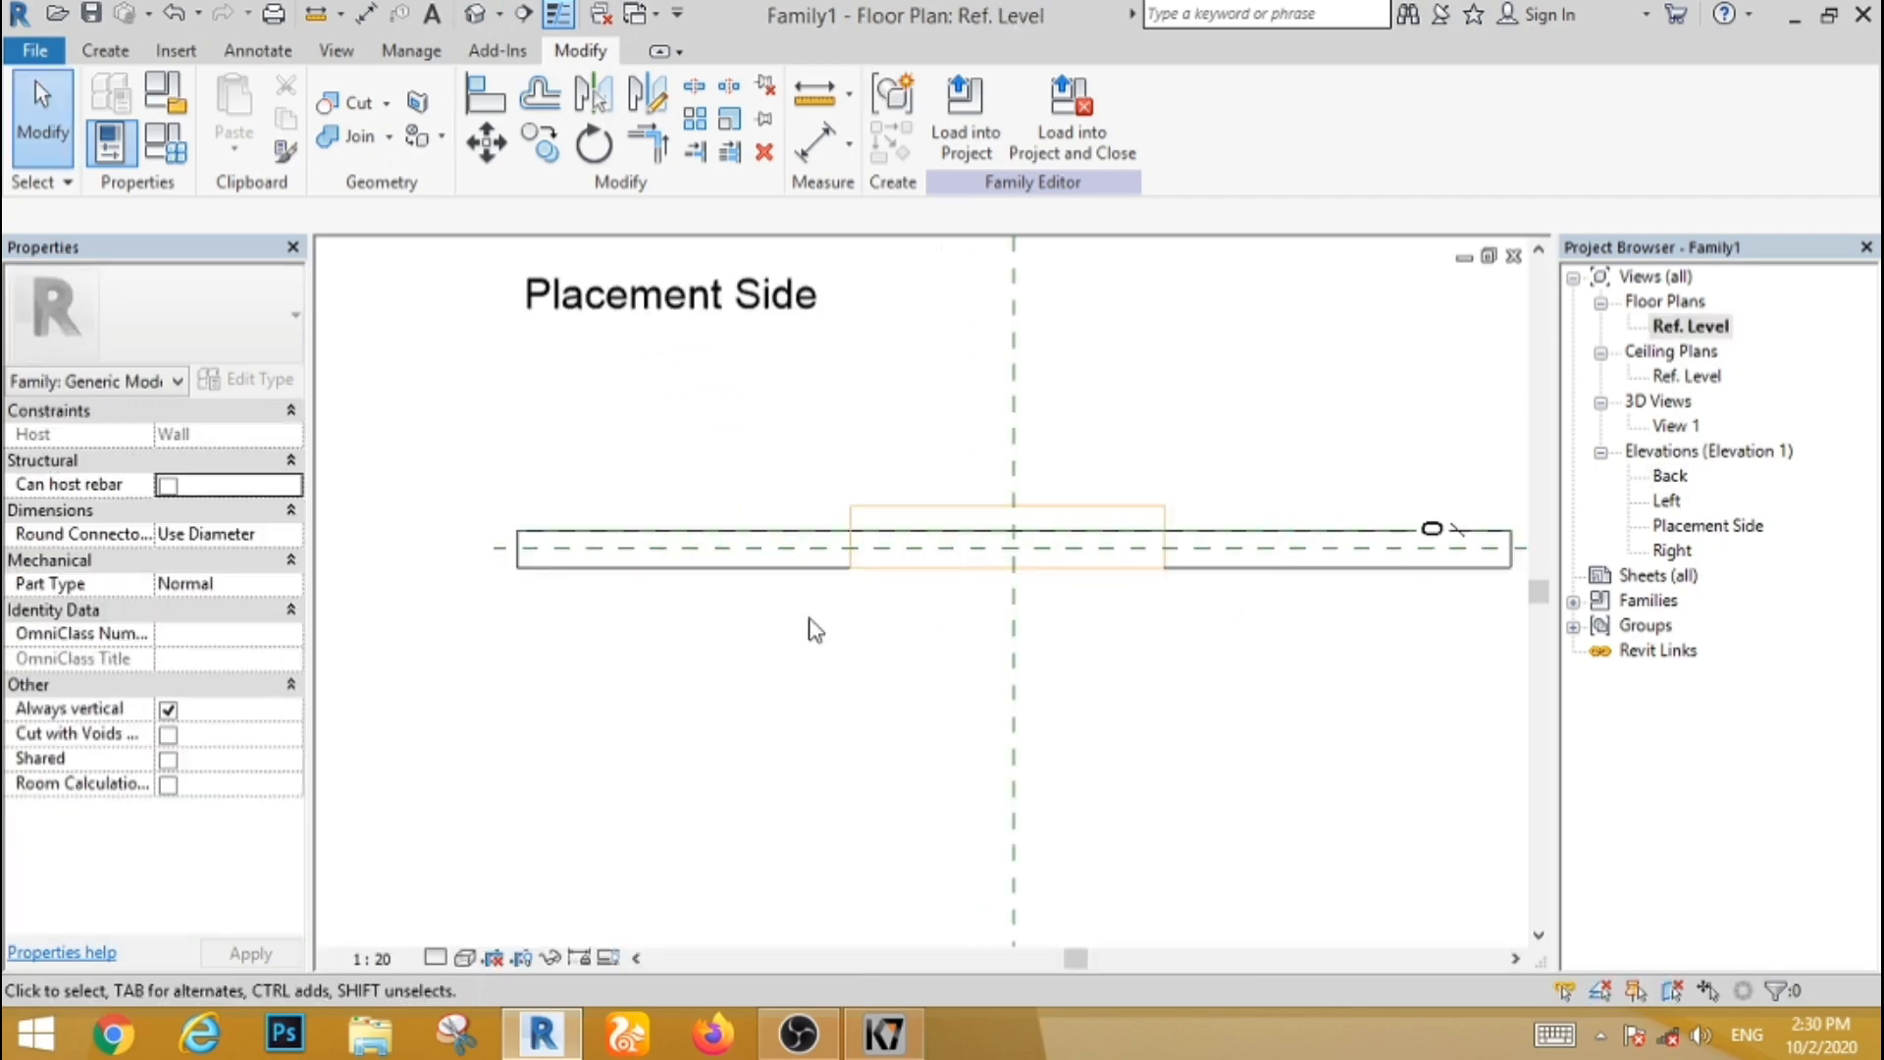
scroll(815, 631, "down", 2)
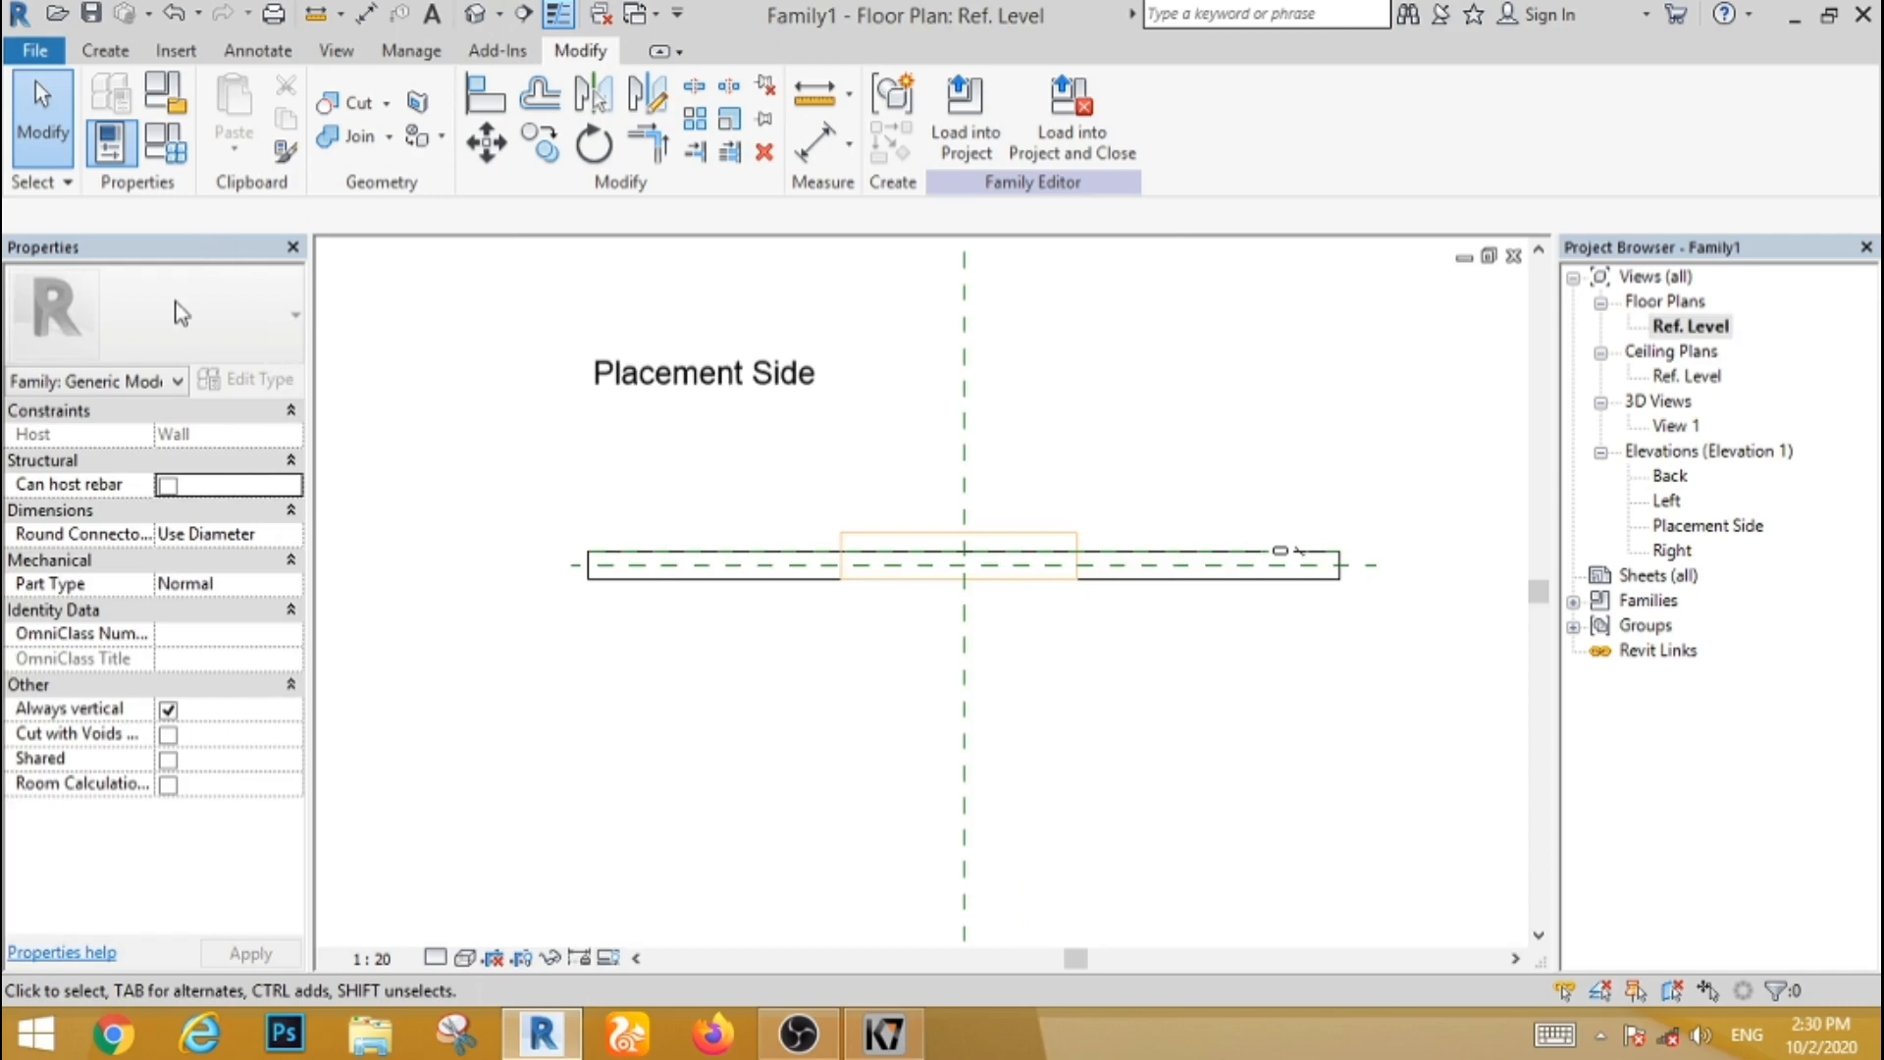
left_click(353, 102)
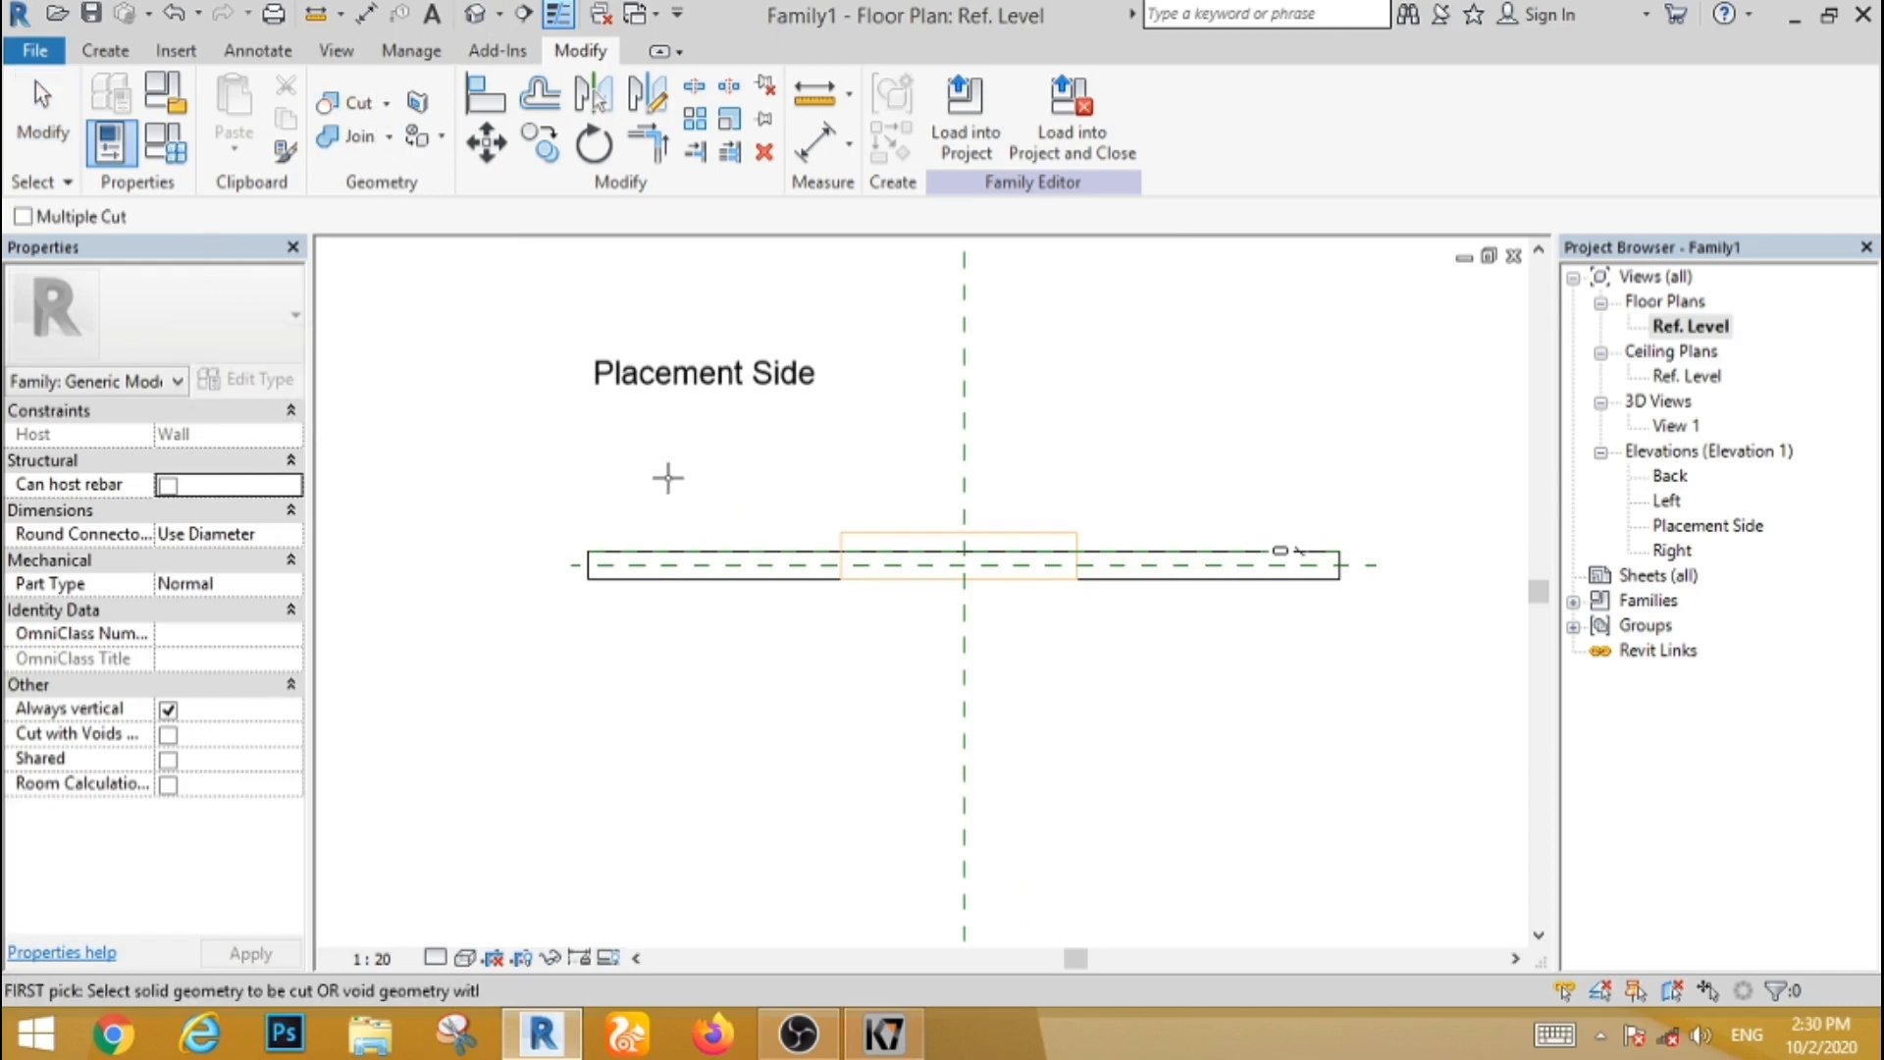
left_click(737, 551)
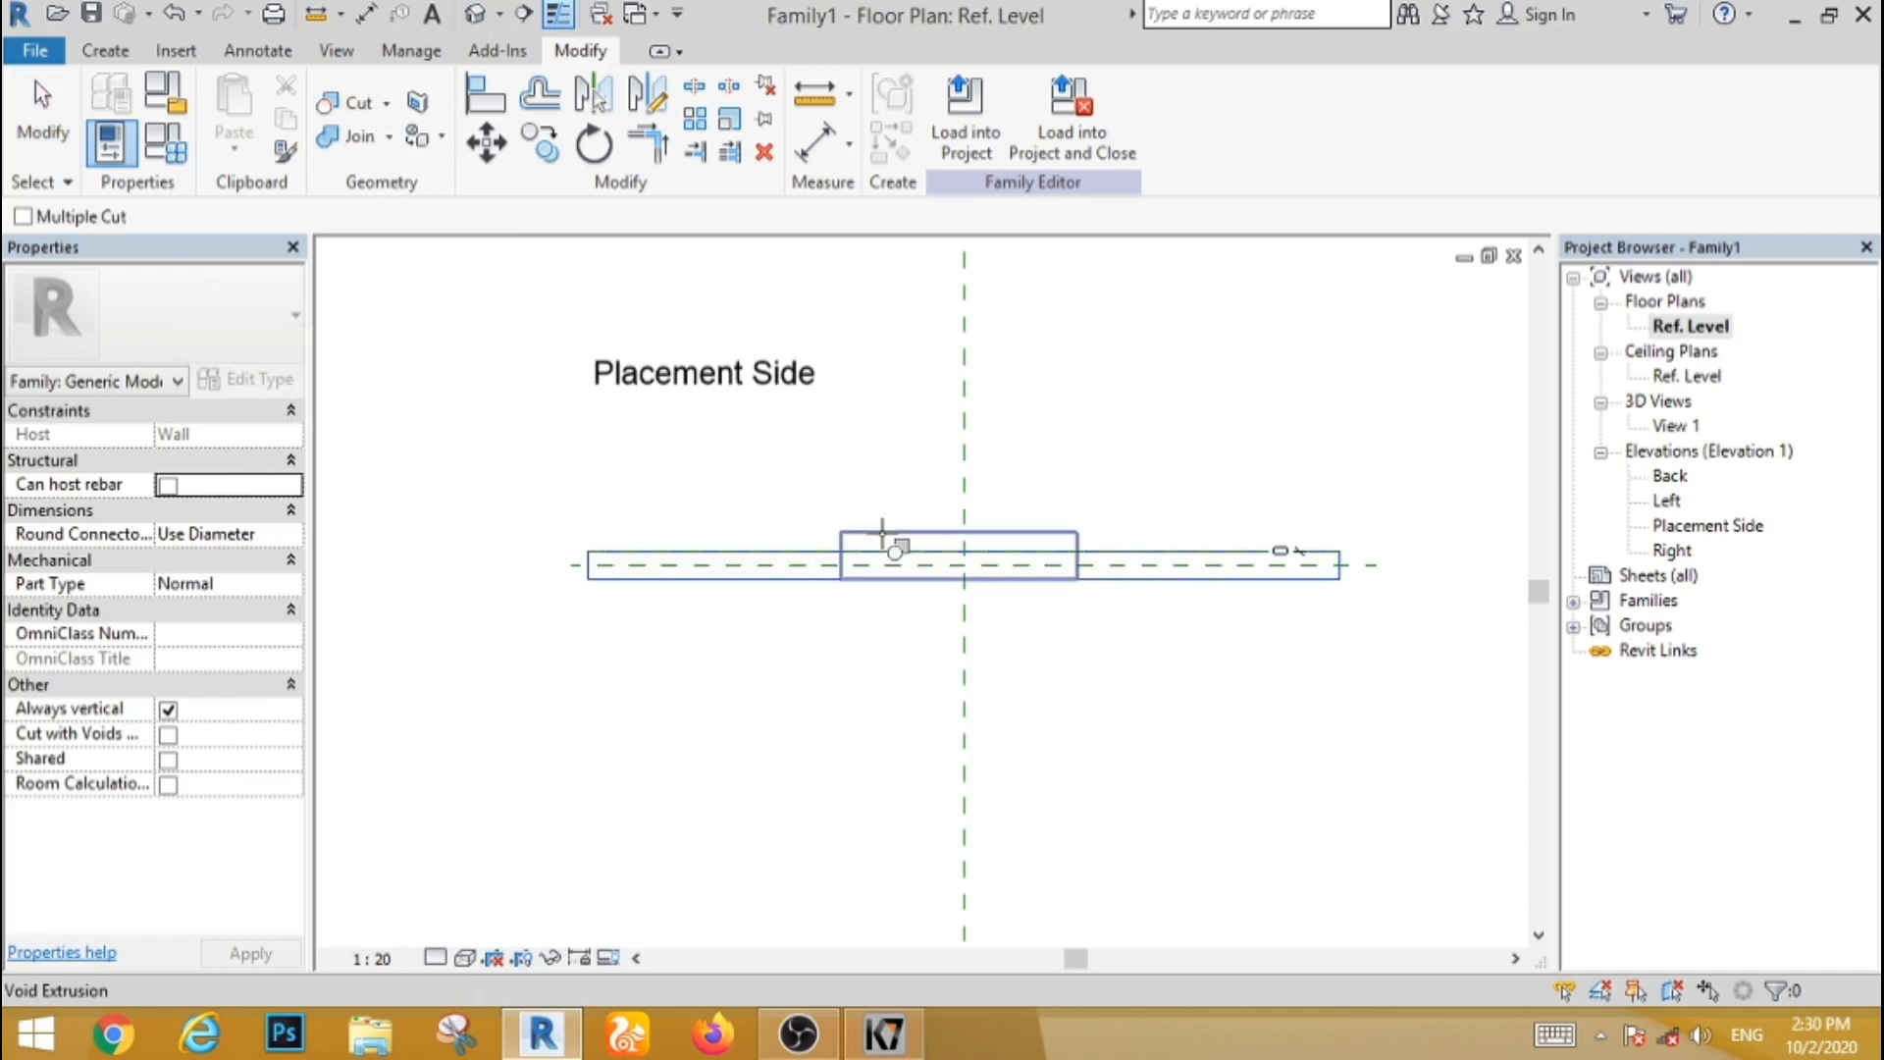
left_click(882, 533)
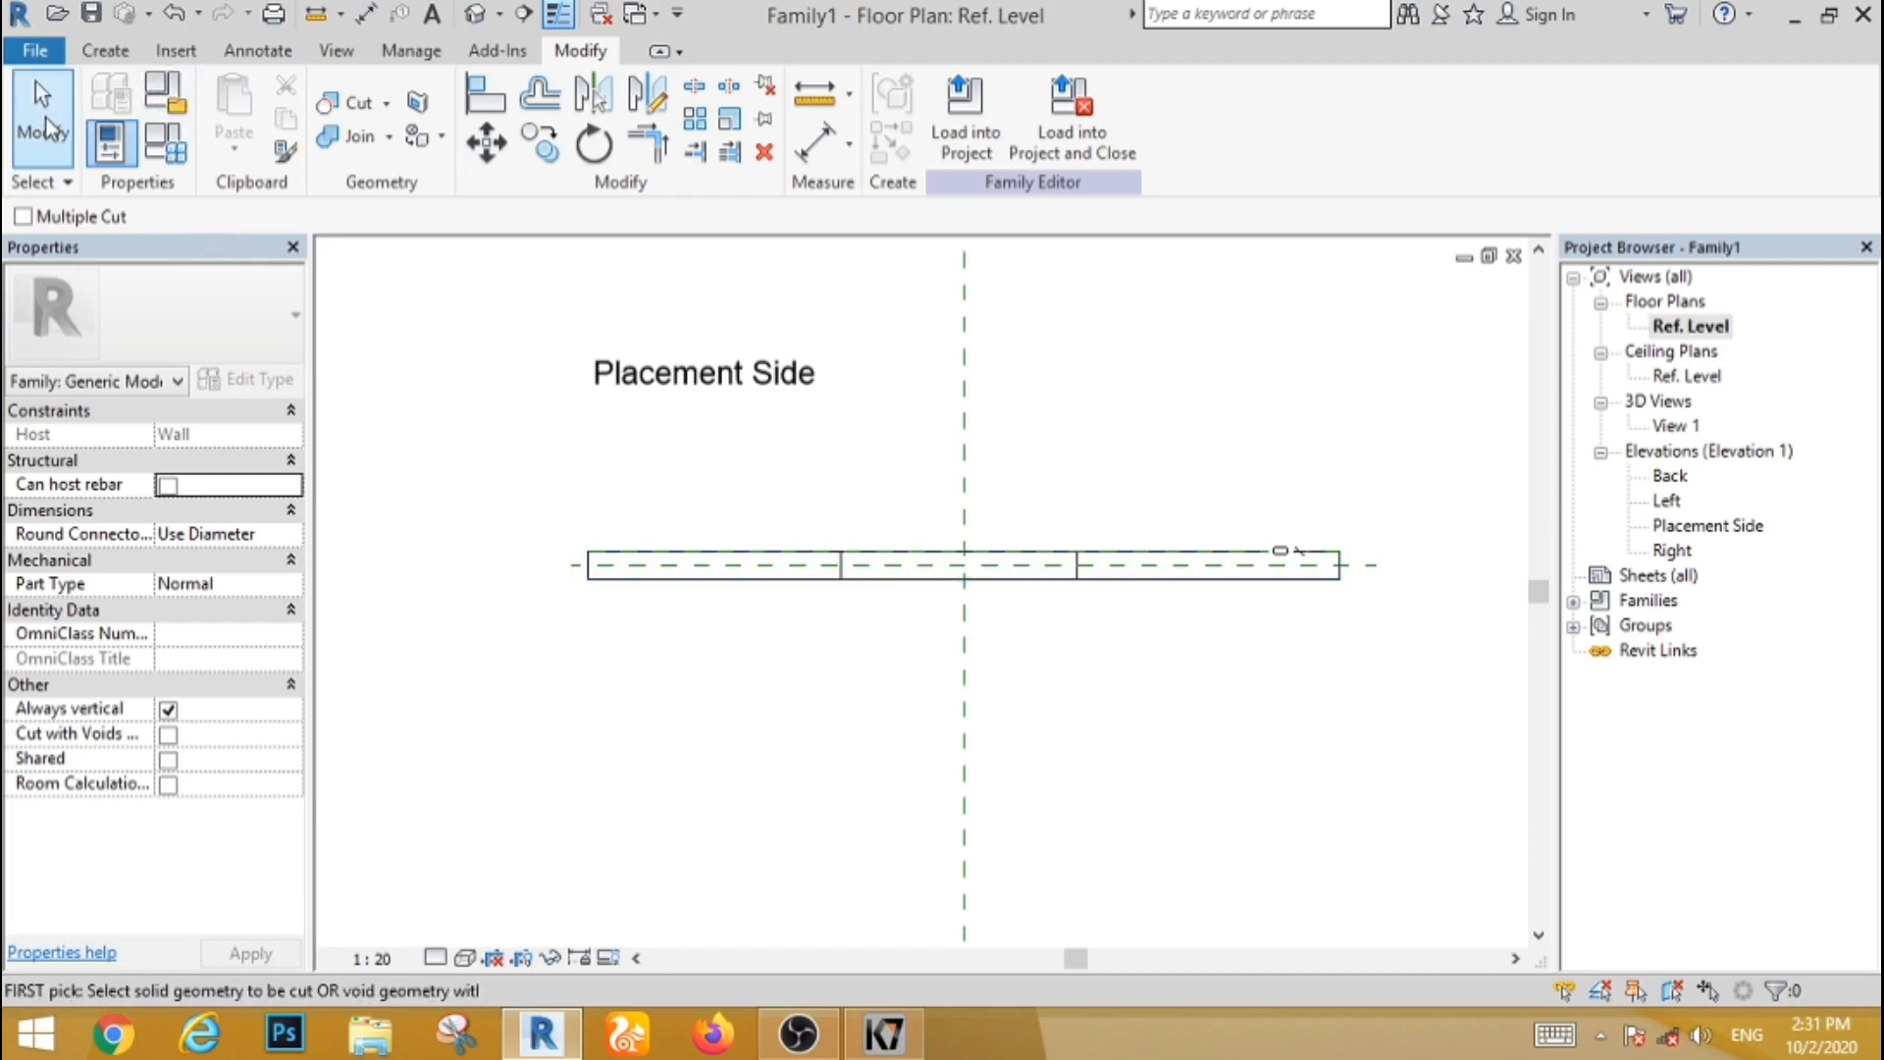
Step: Start a solid extrusion in the Back elevation and pick the wall's face as its work plane
key("Escape")
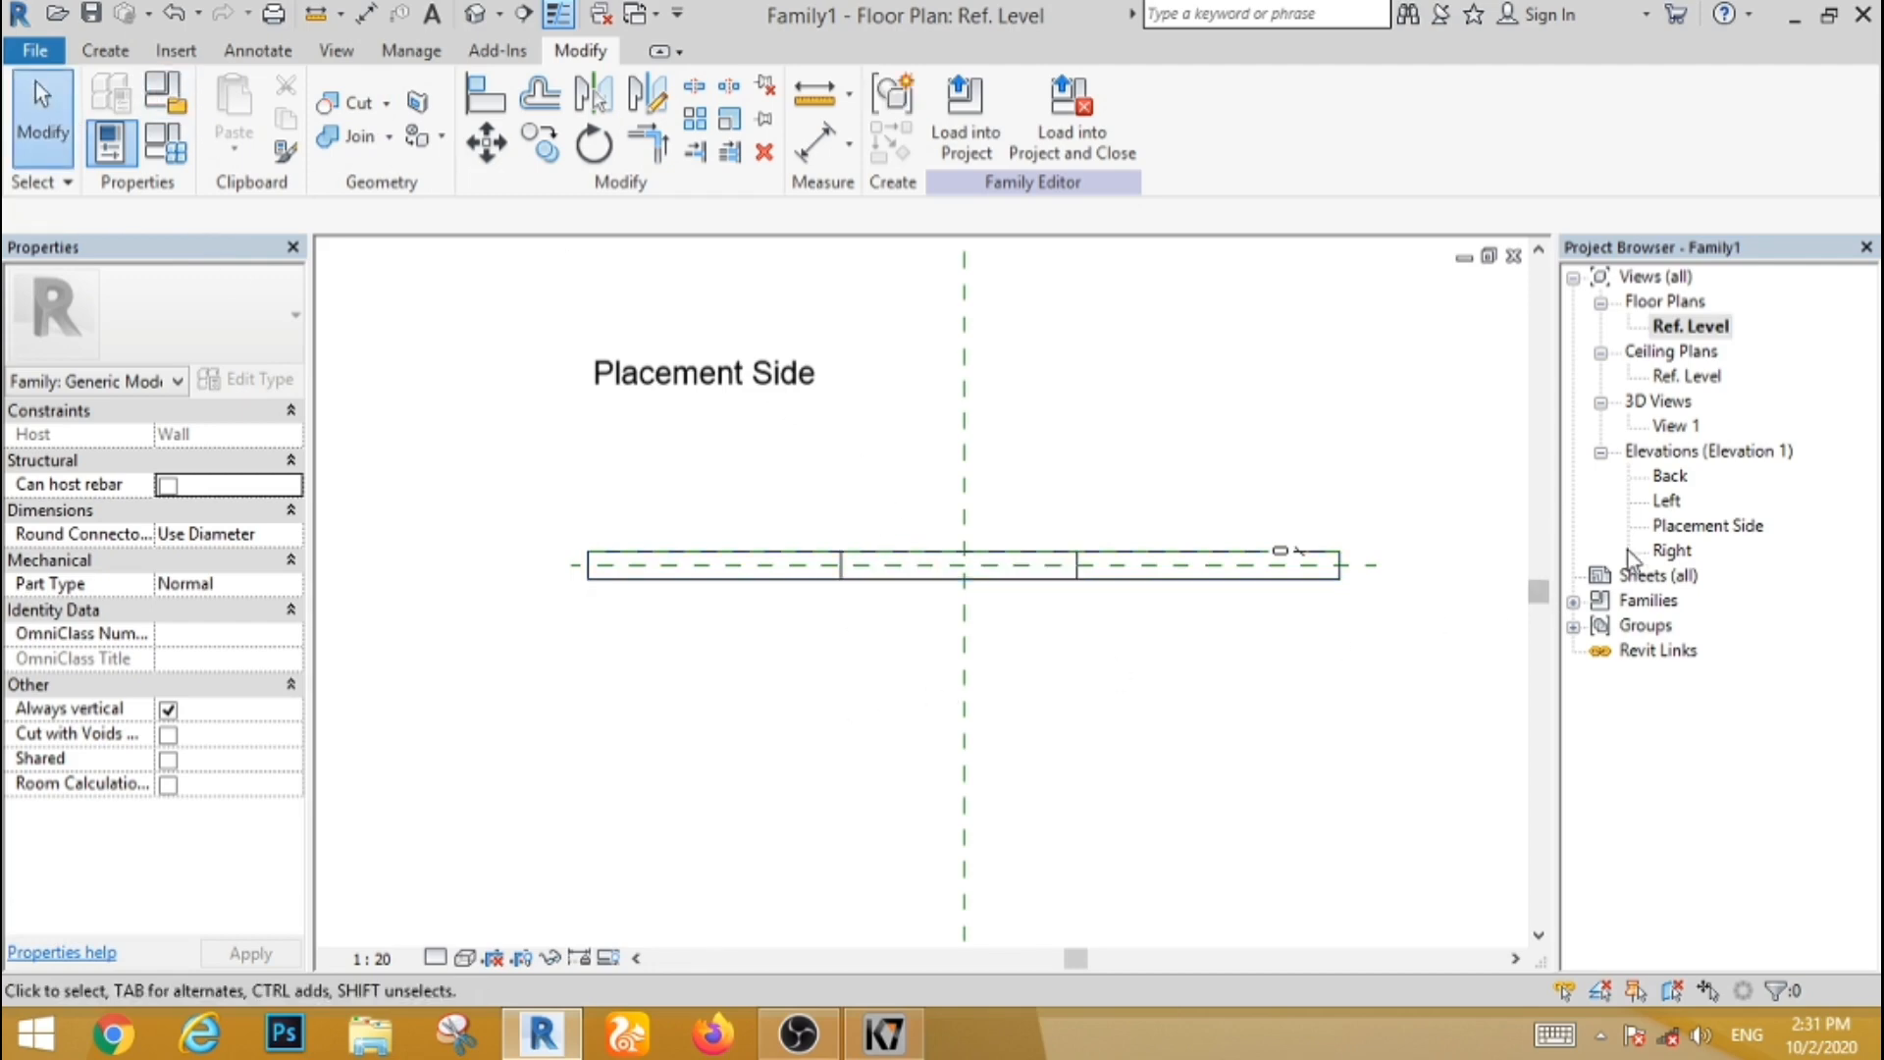
double_click(1671, 476)
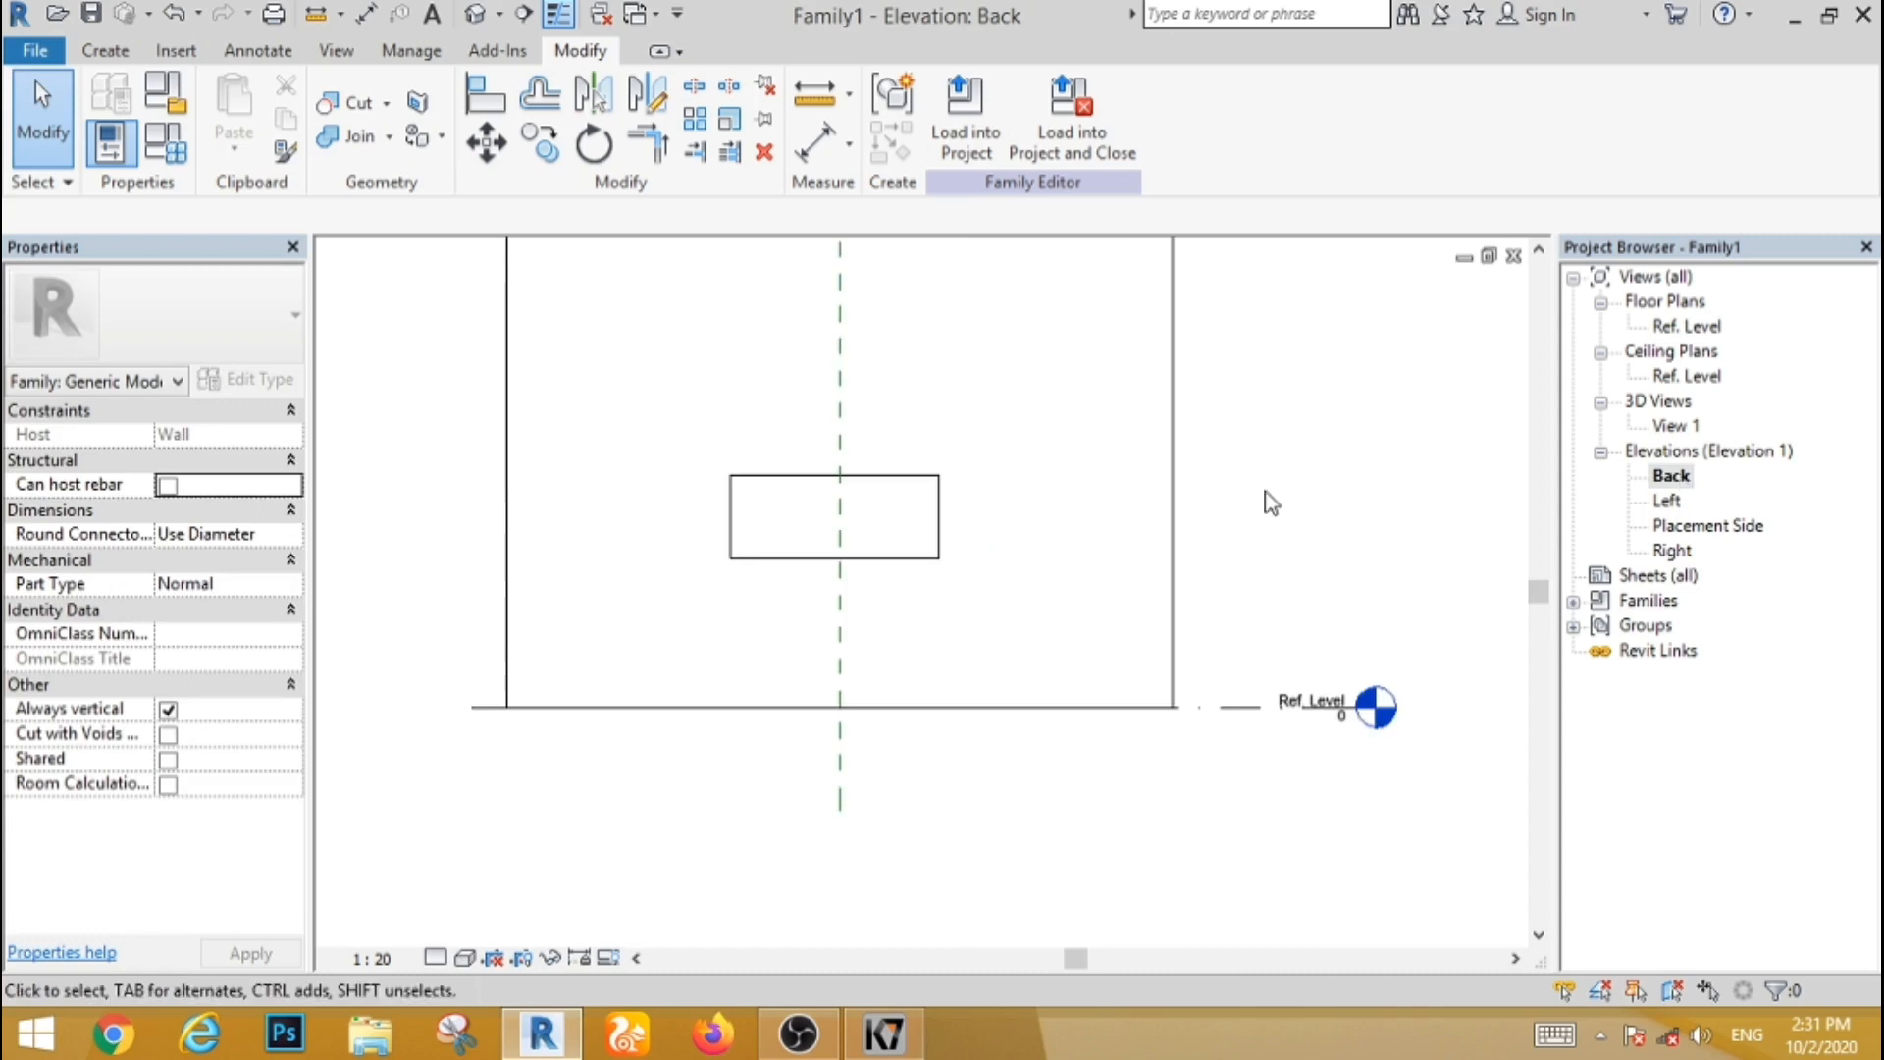
scroll(888, 623, "down", 2)
scroll(770, 492, "up", 2)
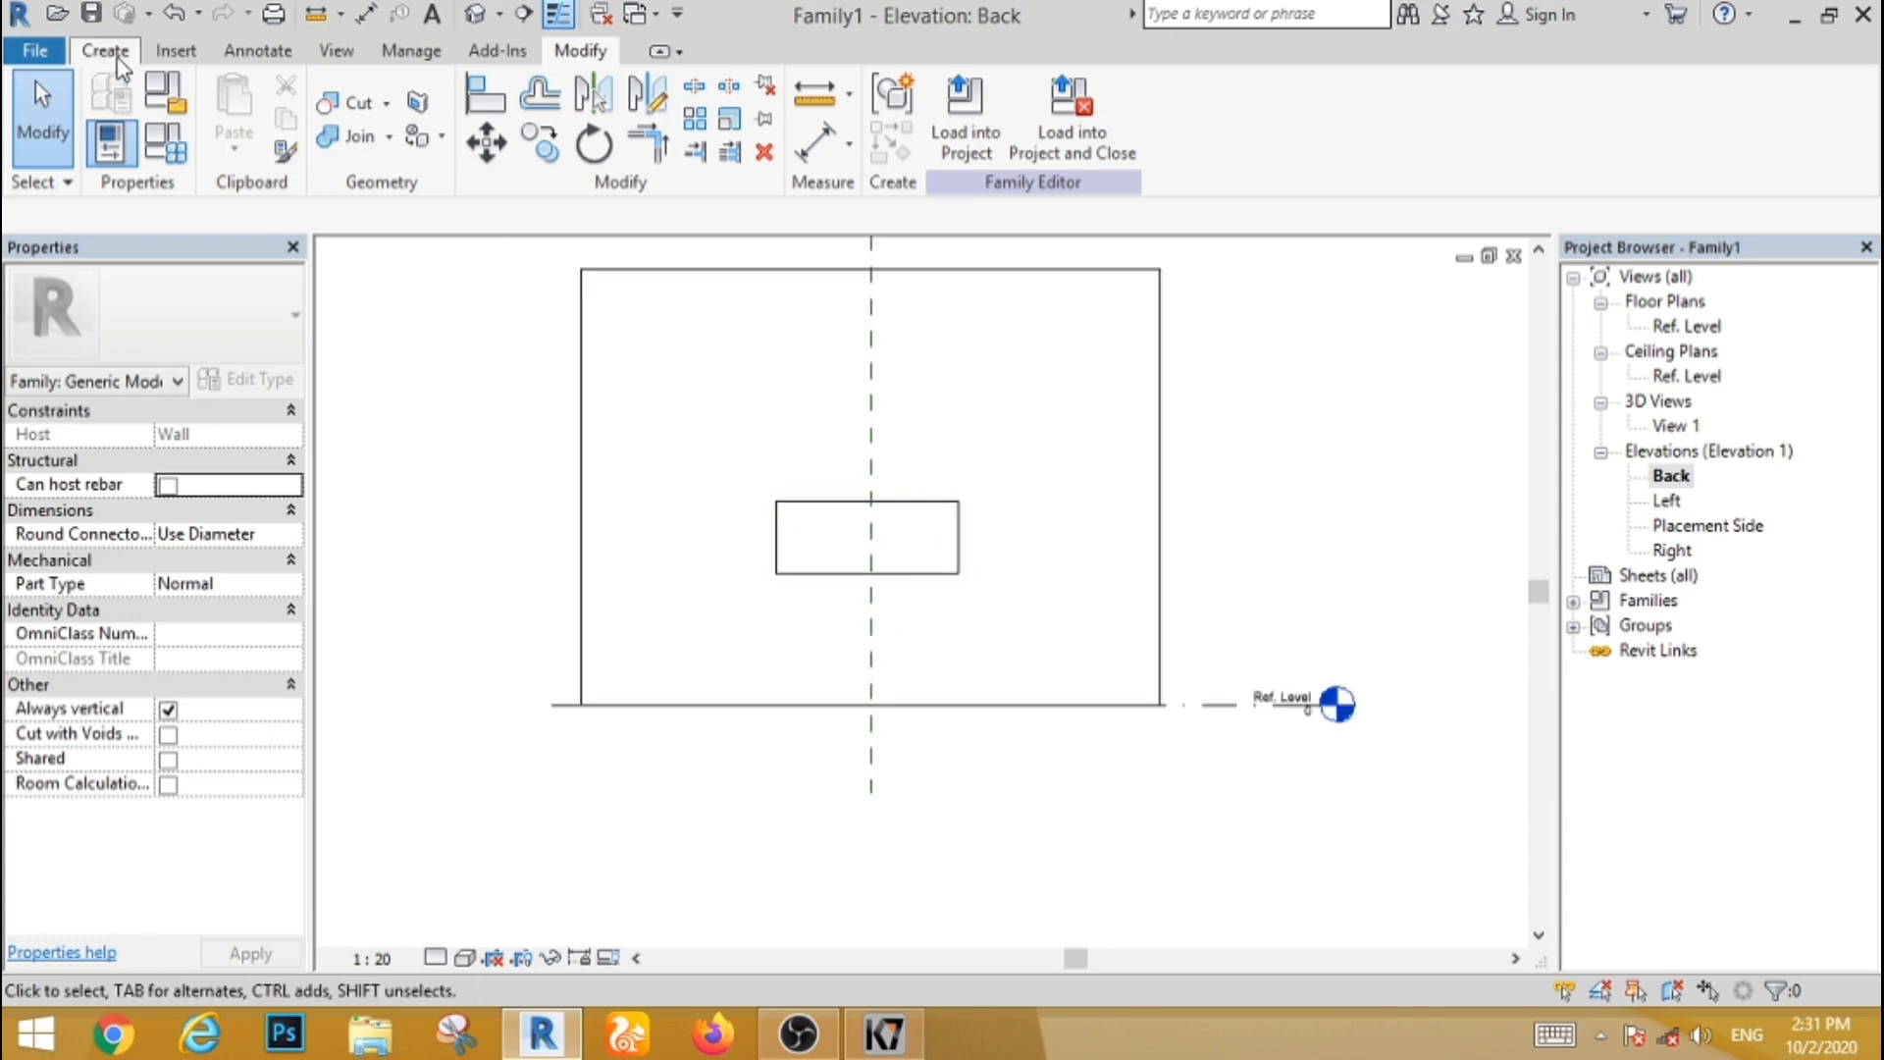
left_click(119, 51)
left_click(236, 108)
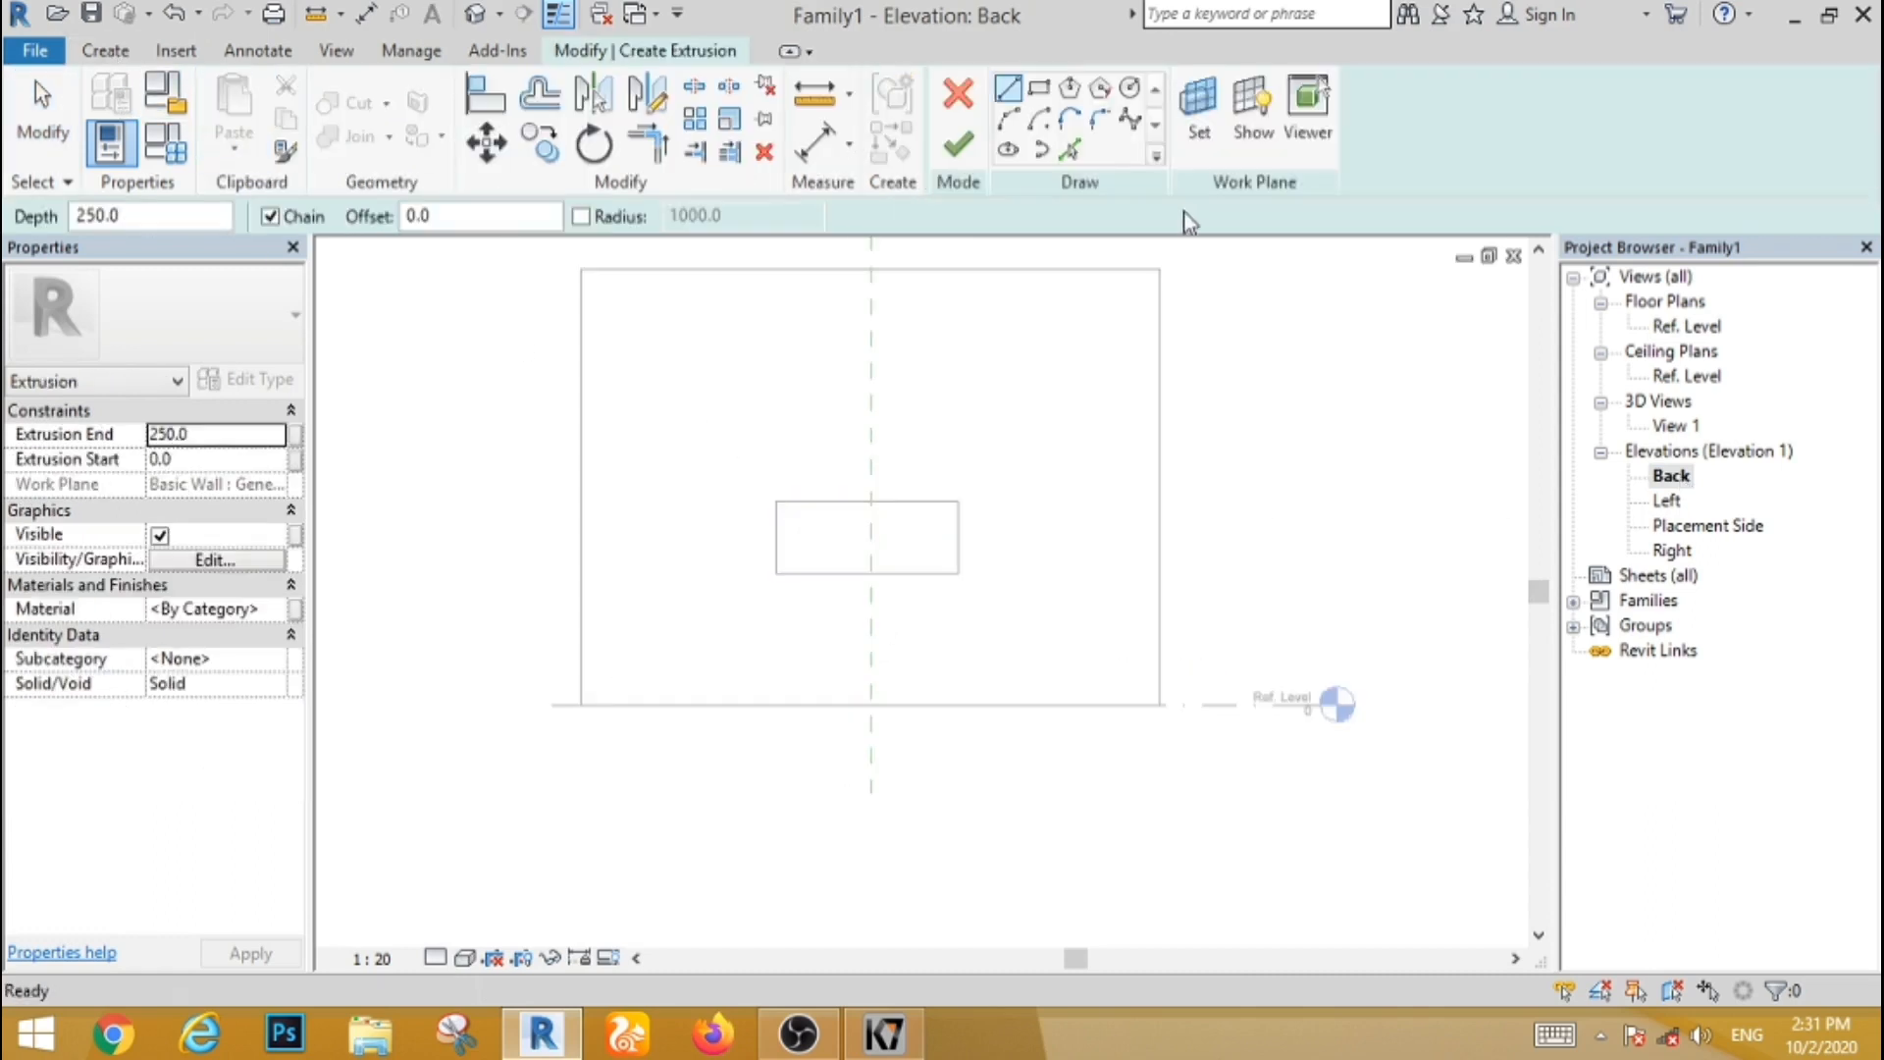
left_click(1203, 121)
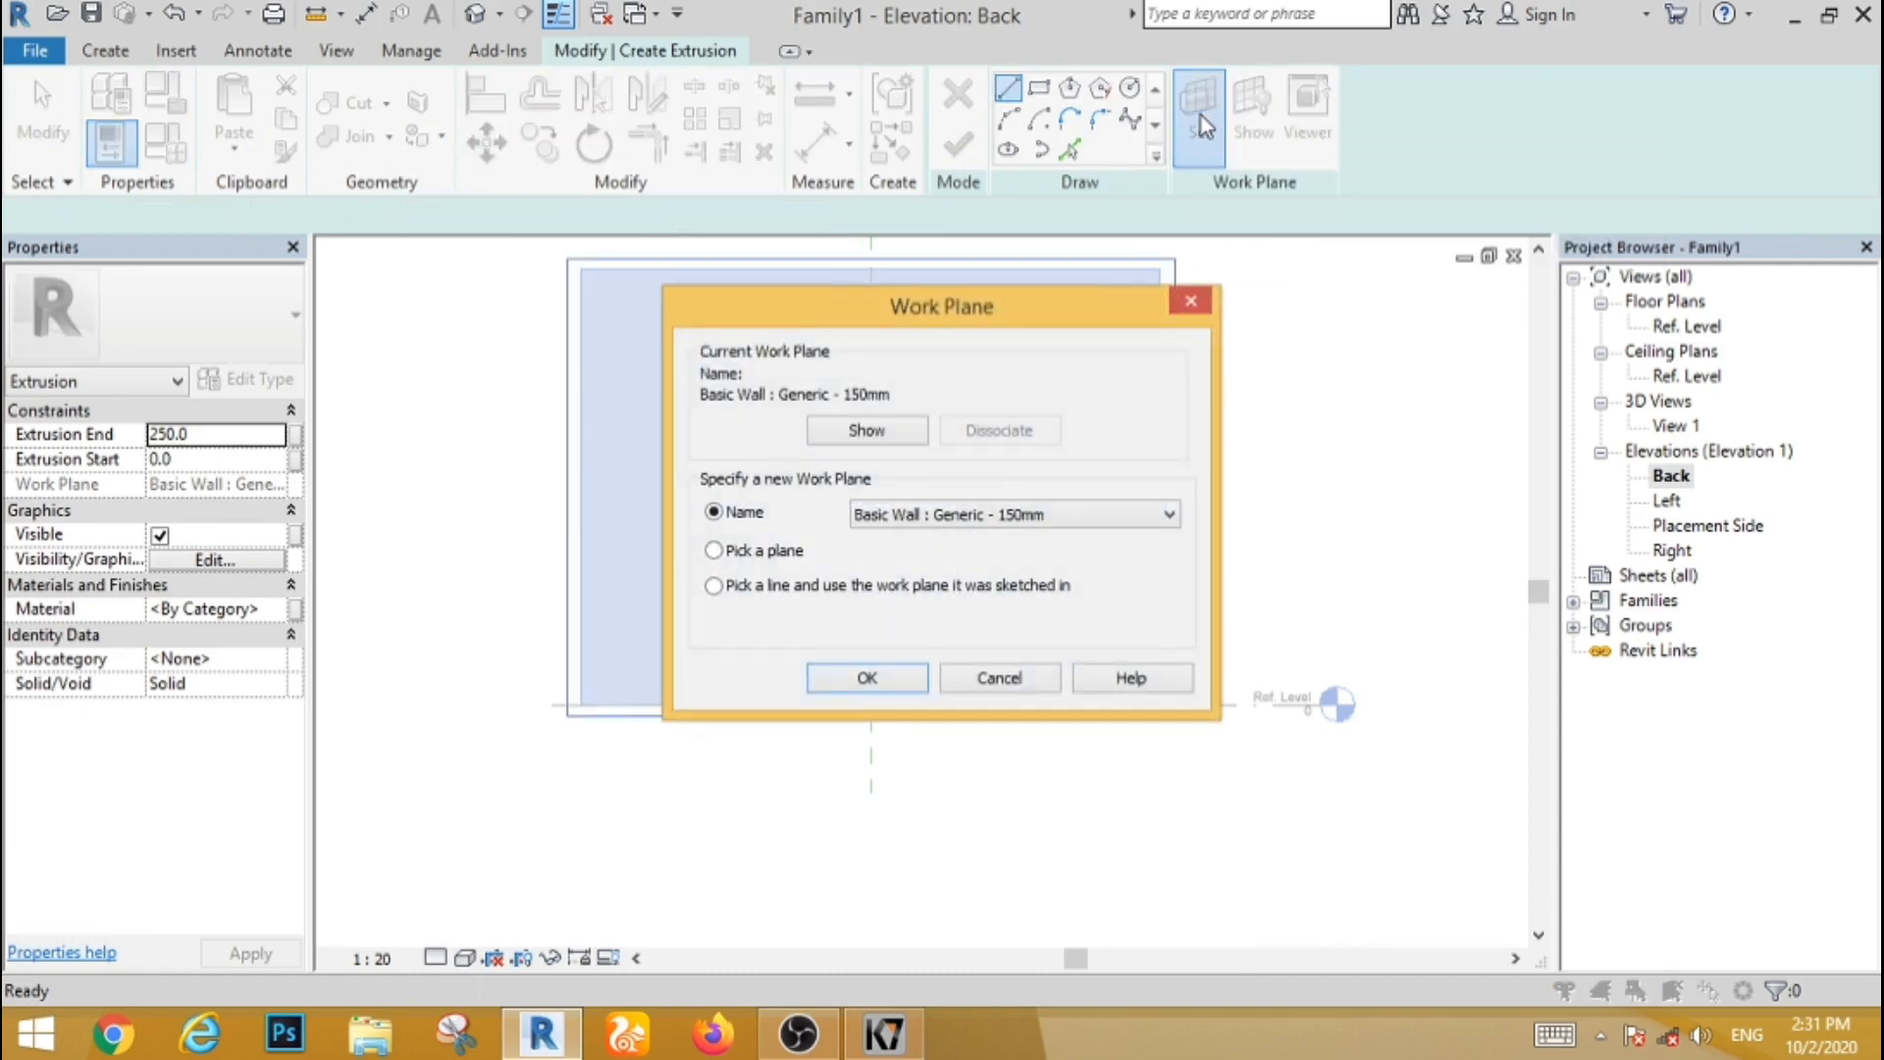
left_click(714, 550)
left_click(864, 678)
left_click(903, 251)
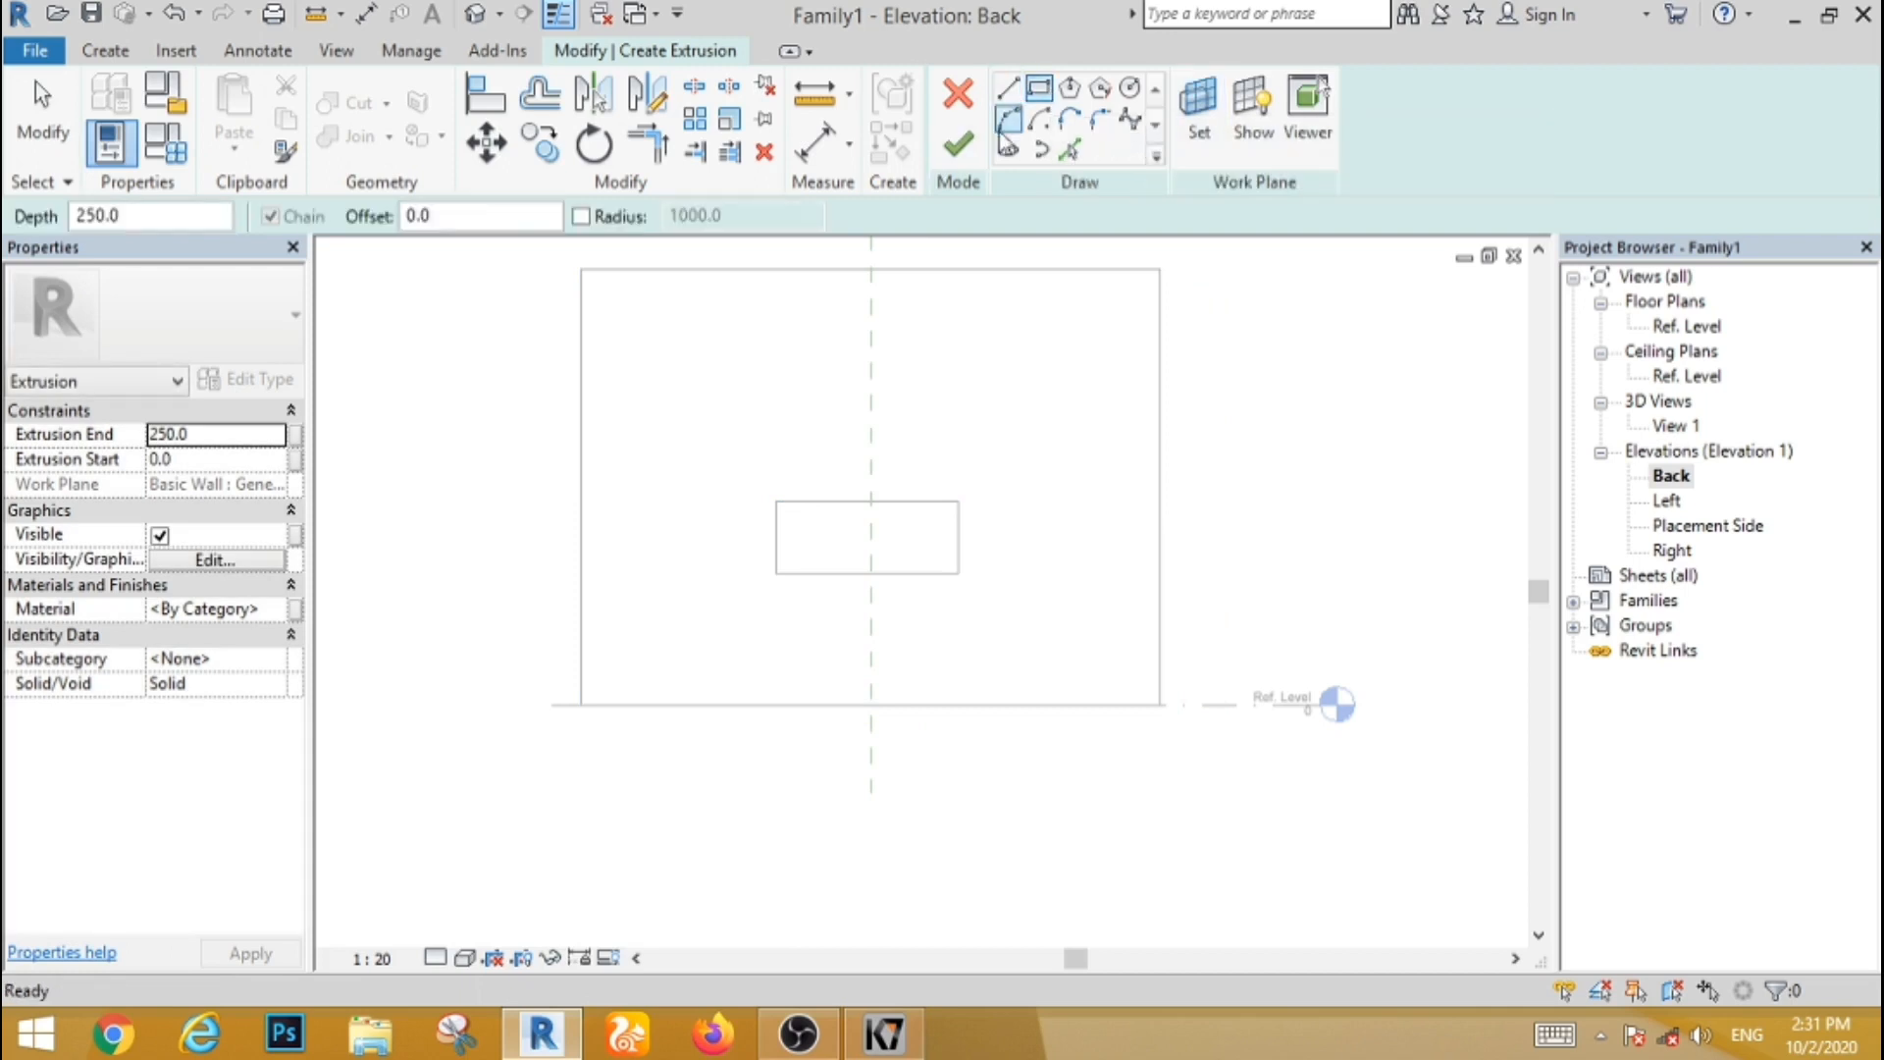
Step: Sketch a rectangle that traces the wall opening from its upper corner to the diagonally opposite lower corner
scroll(801, 515, "up", 6)
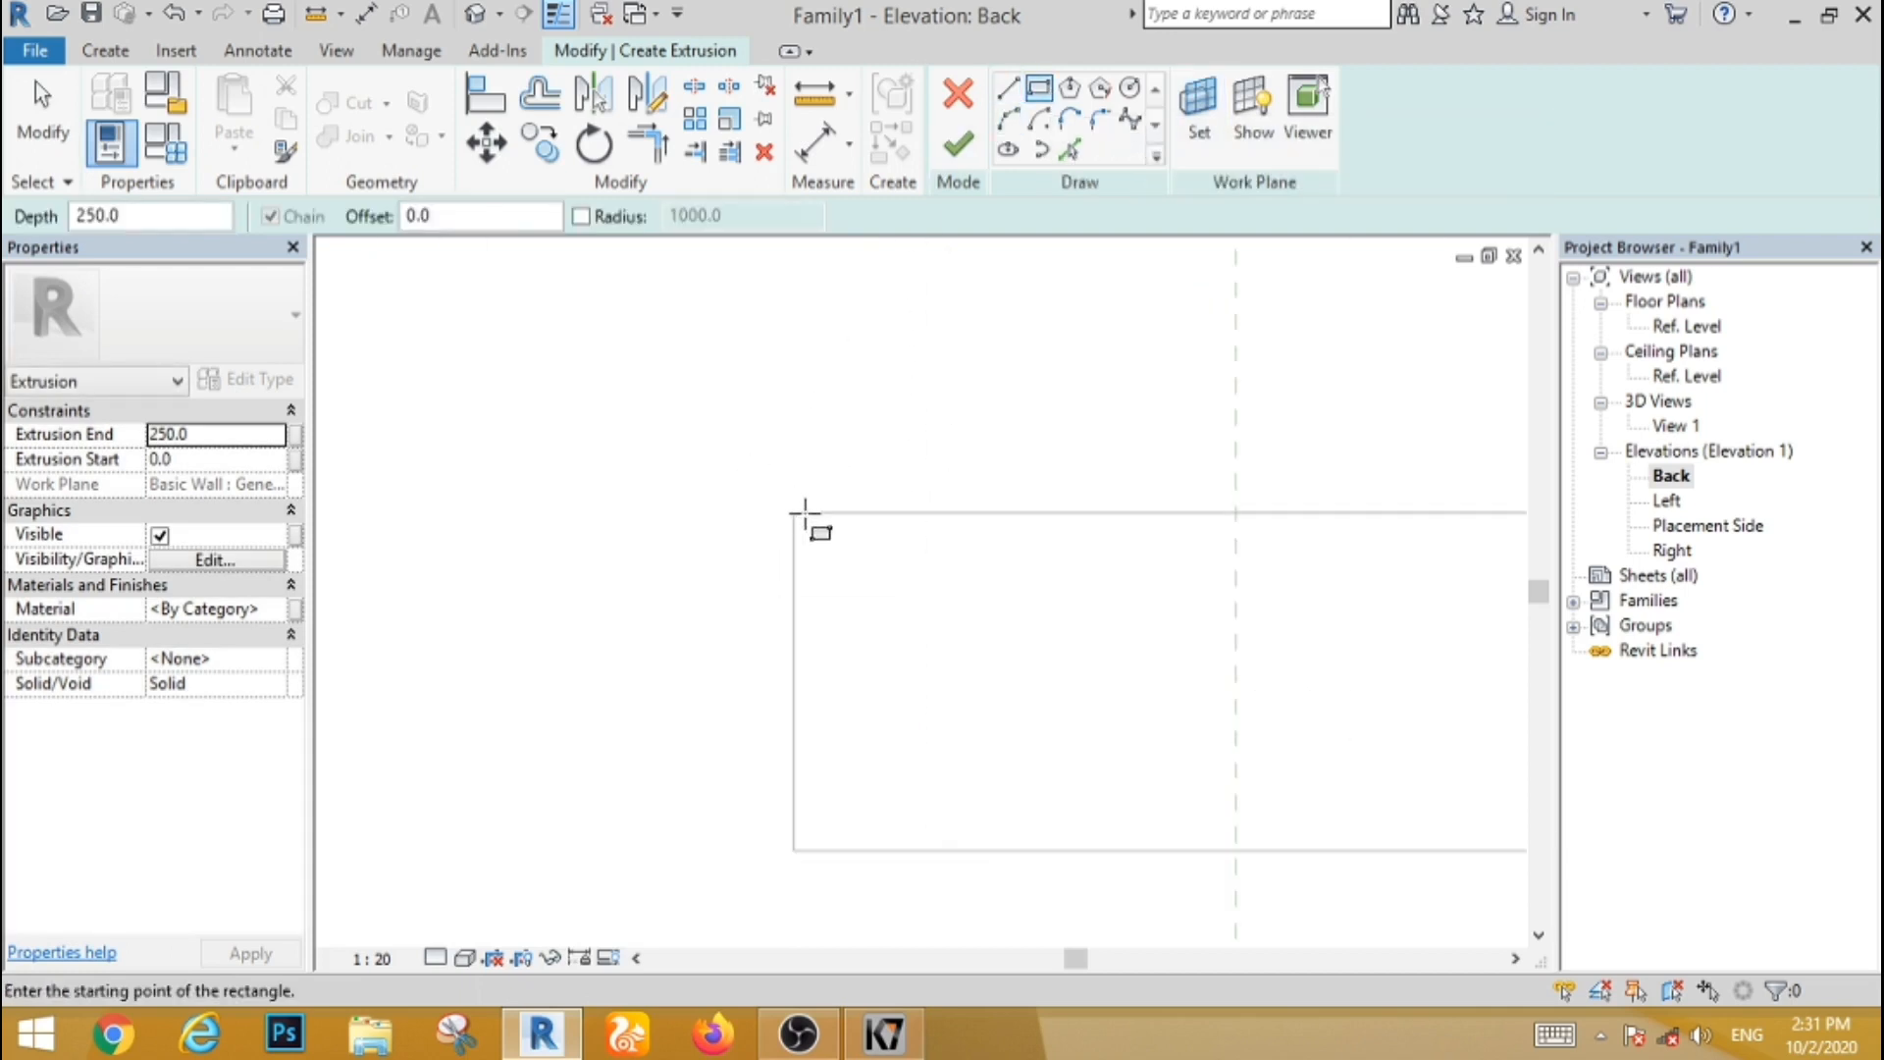
scroll(800, 510, "up", 3)
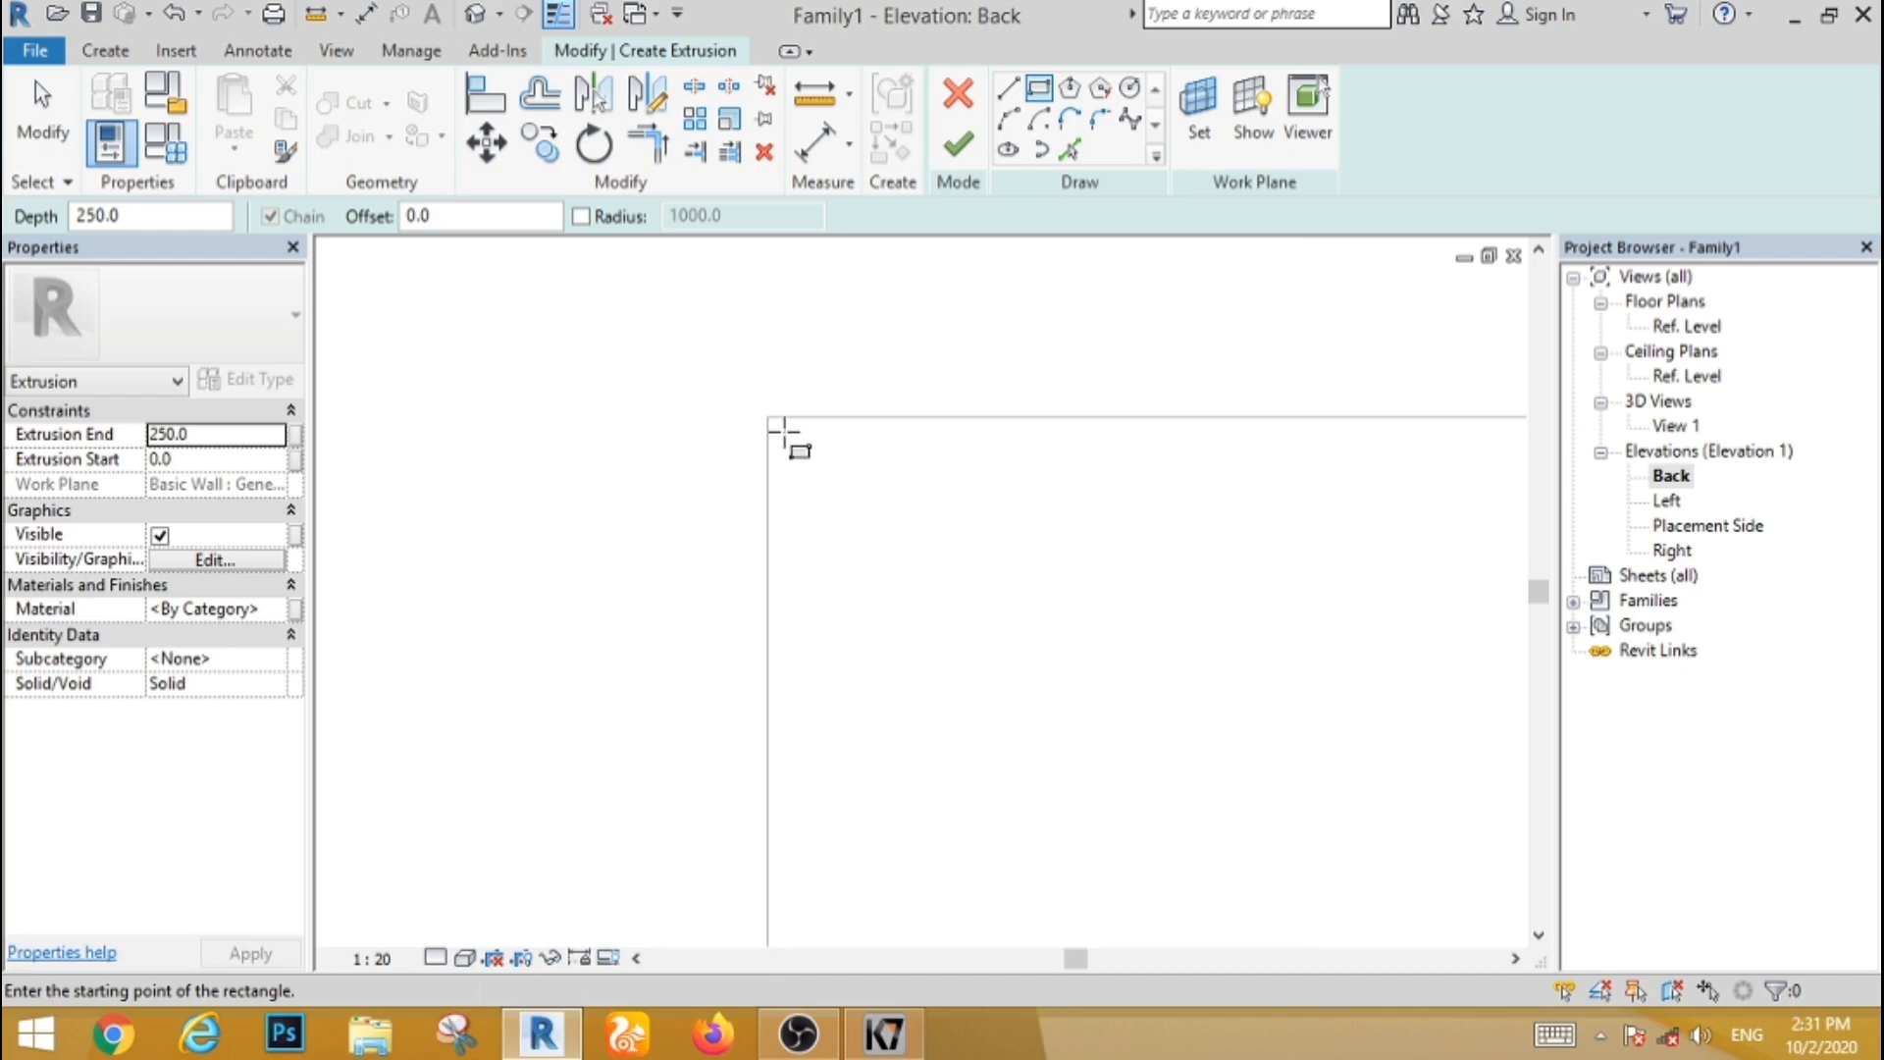
left_click(768, 417)
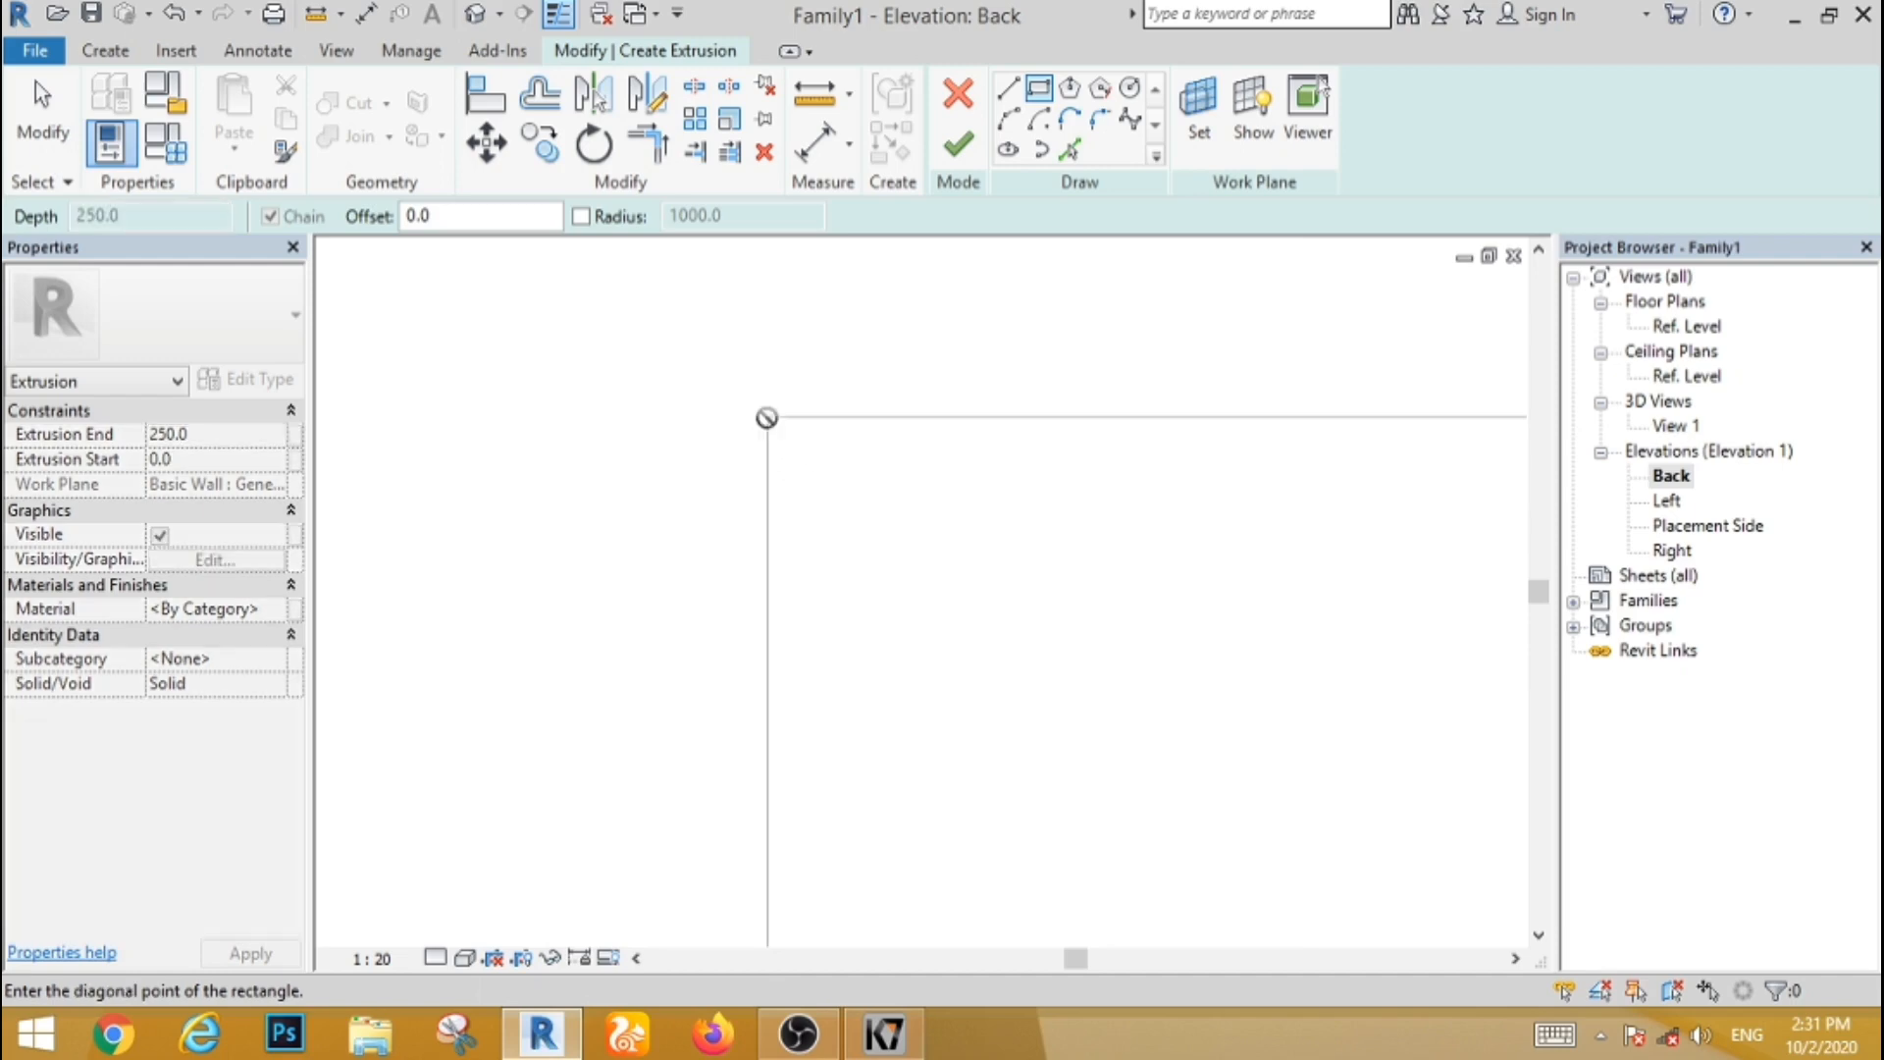
scroll(715, 546, "up", 3)
scroll(670, 527, "down", 3)
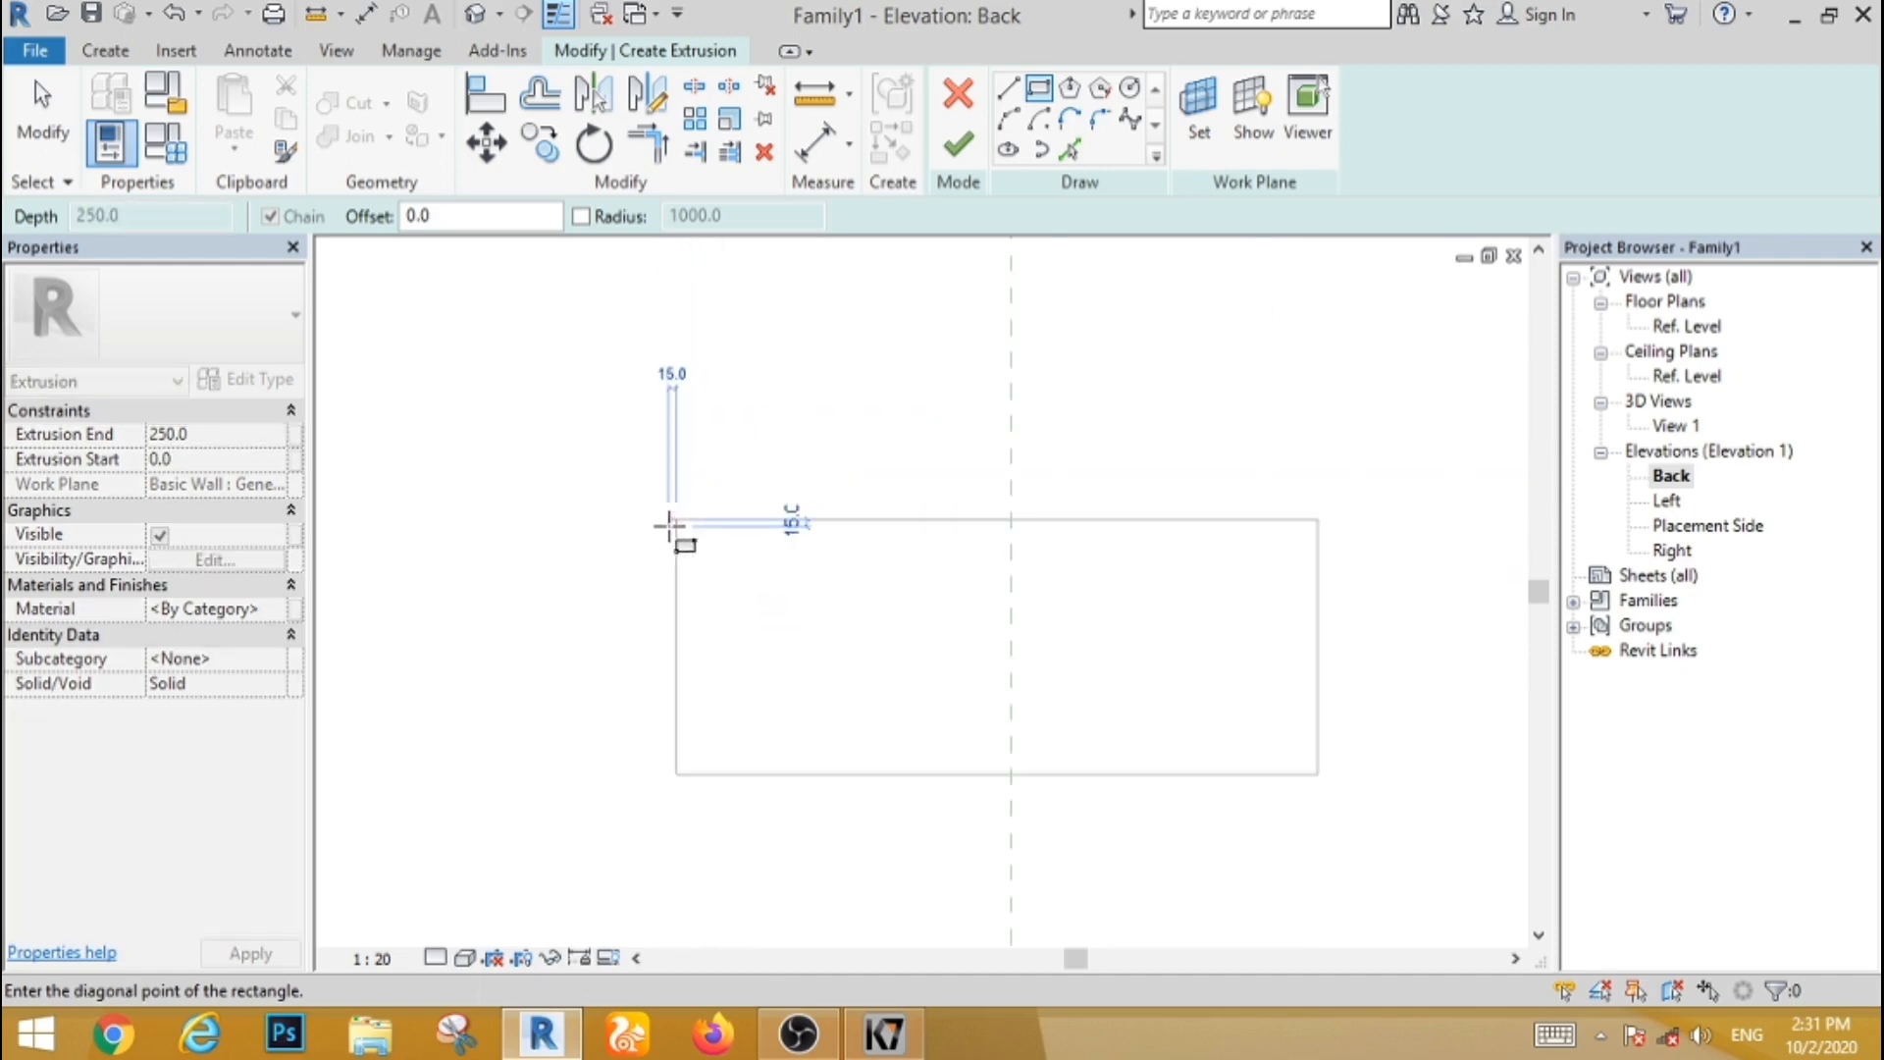
scroll(1275, 782, "up", 1)
scroll(1320, 782, "up", 3)
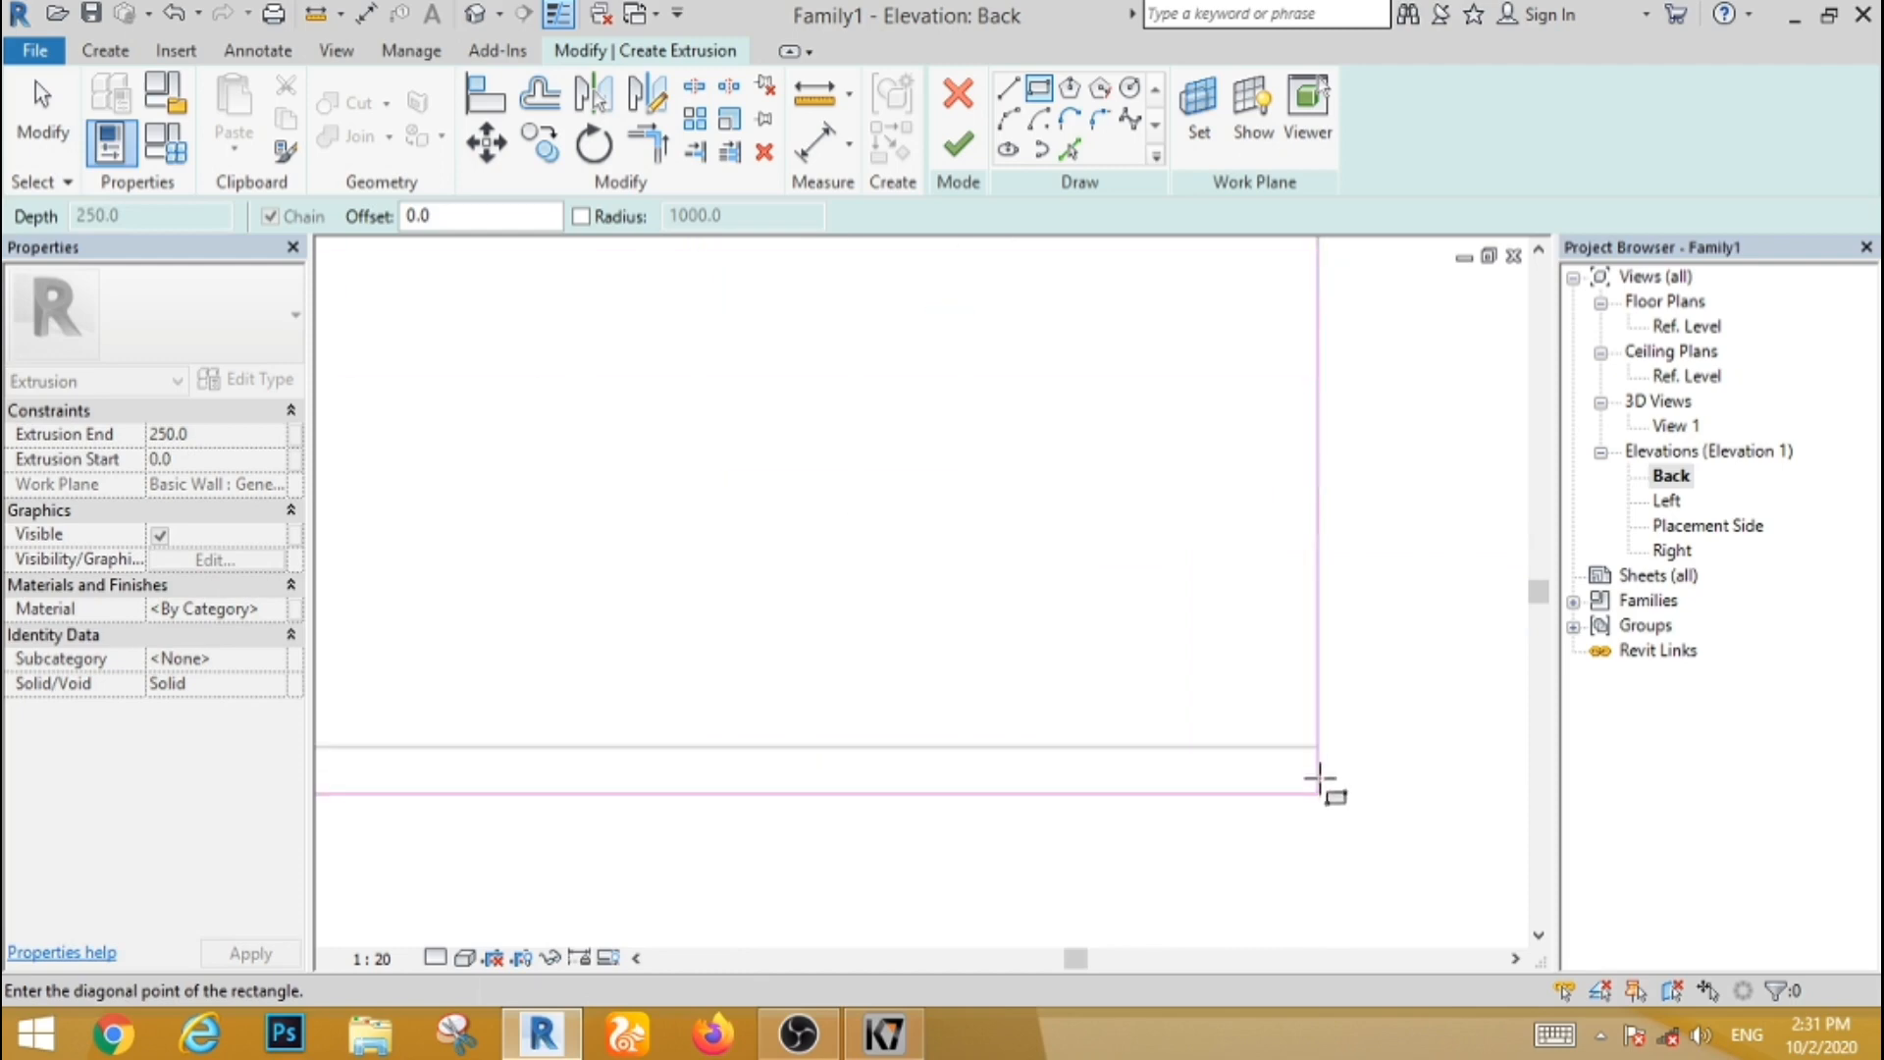
left_click(1320, 745)
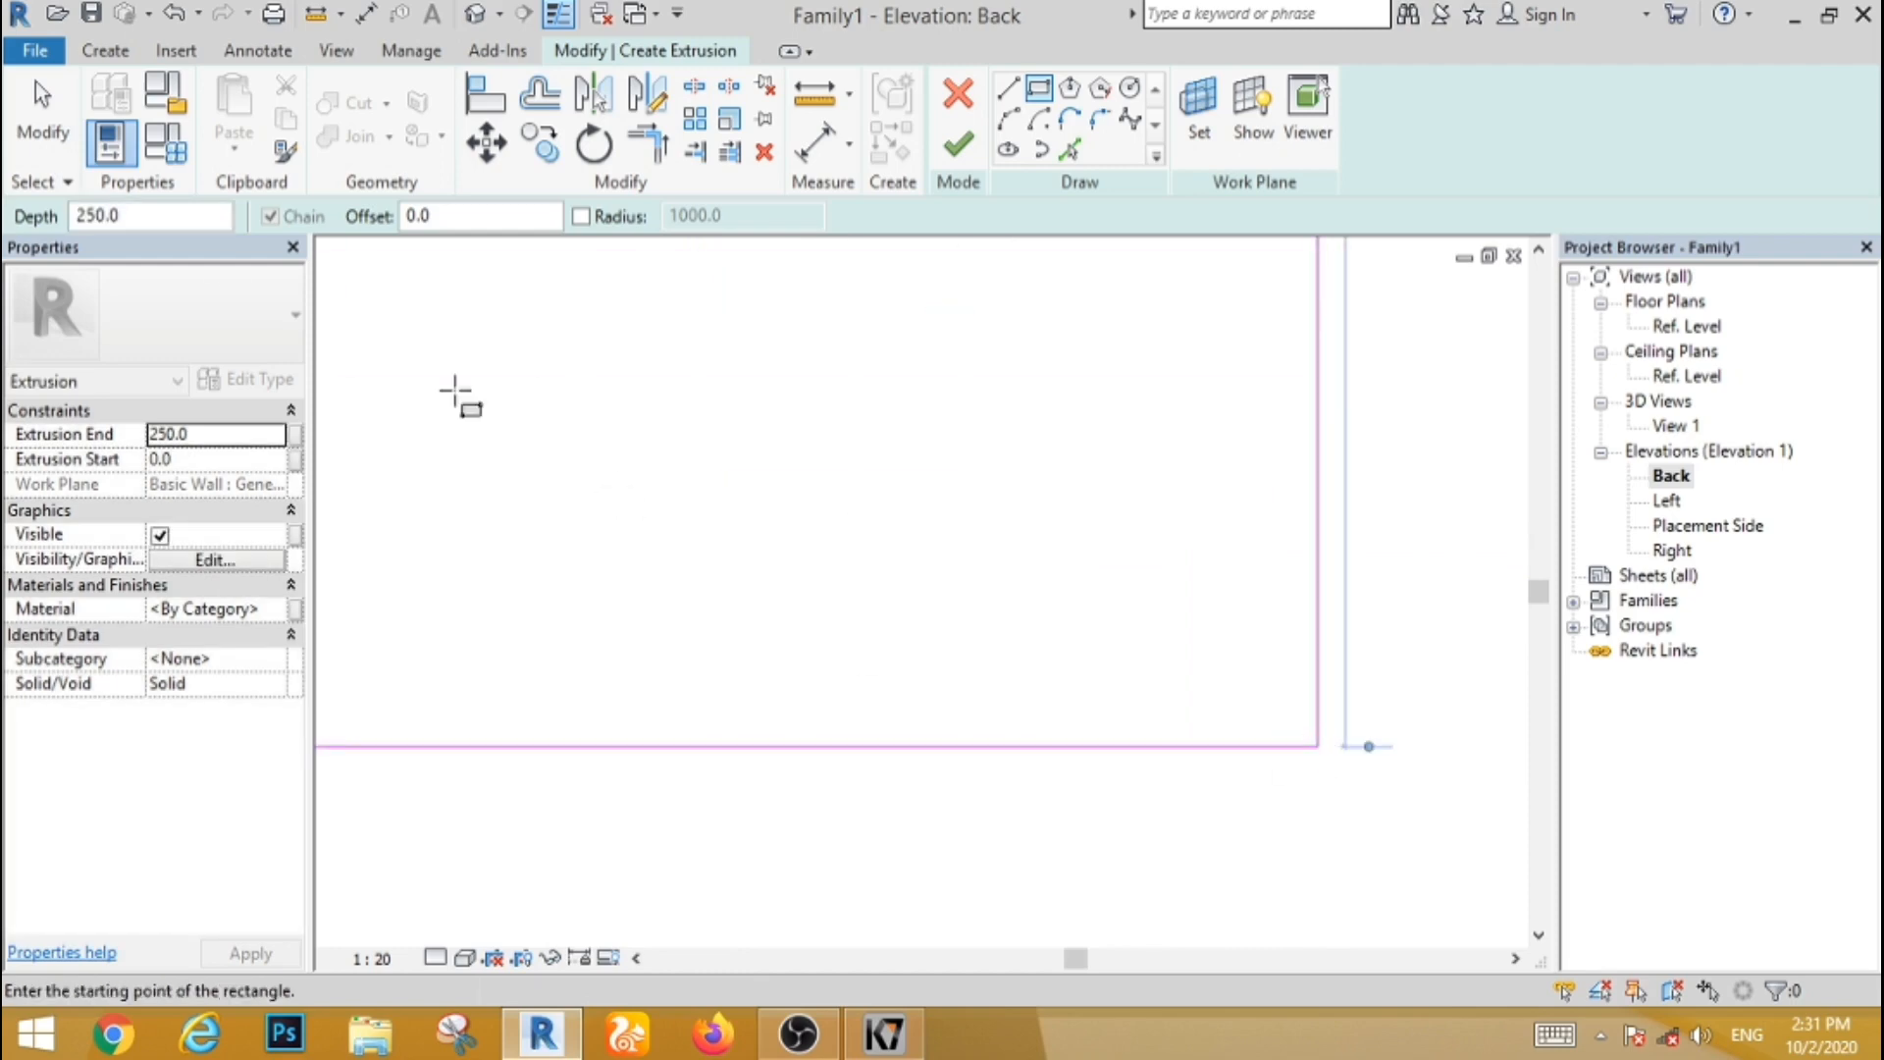
Step: Finish the rectangular sketch as a solid extrusion with a depth of 250 mm
left_click(61, 157)
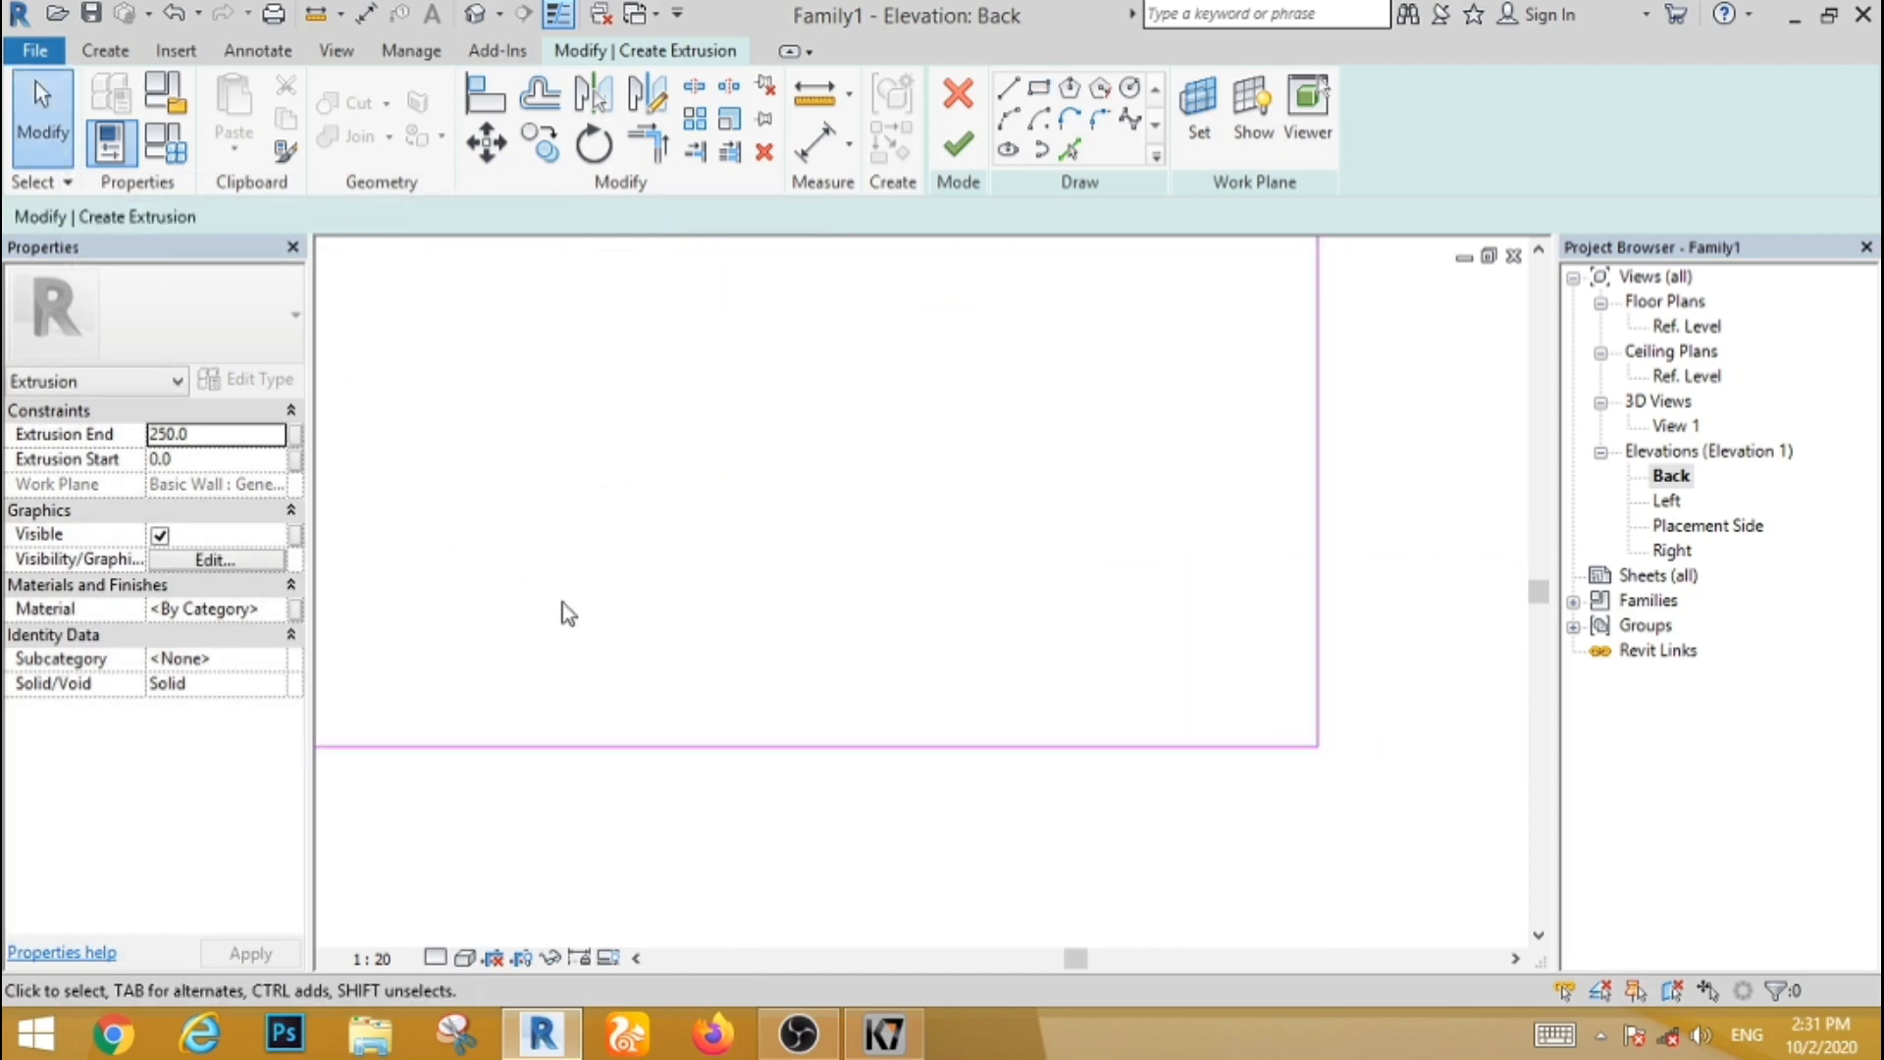
scroll(765, 656, "down", 4)
scroll(505, 660, "up", 3)
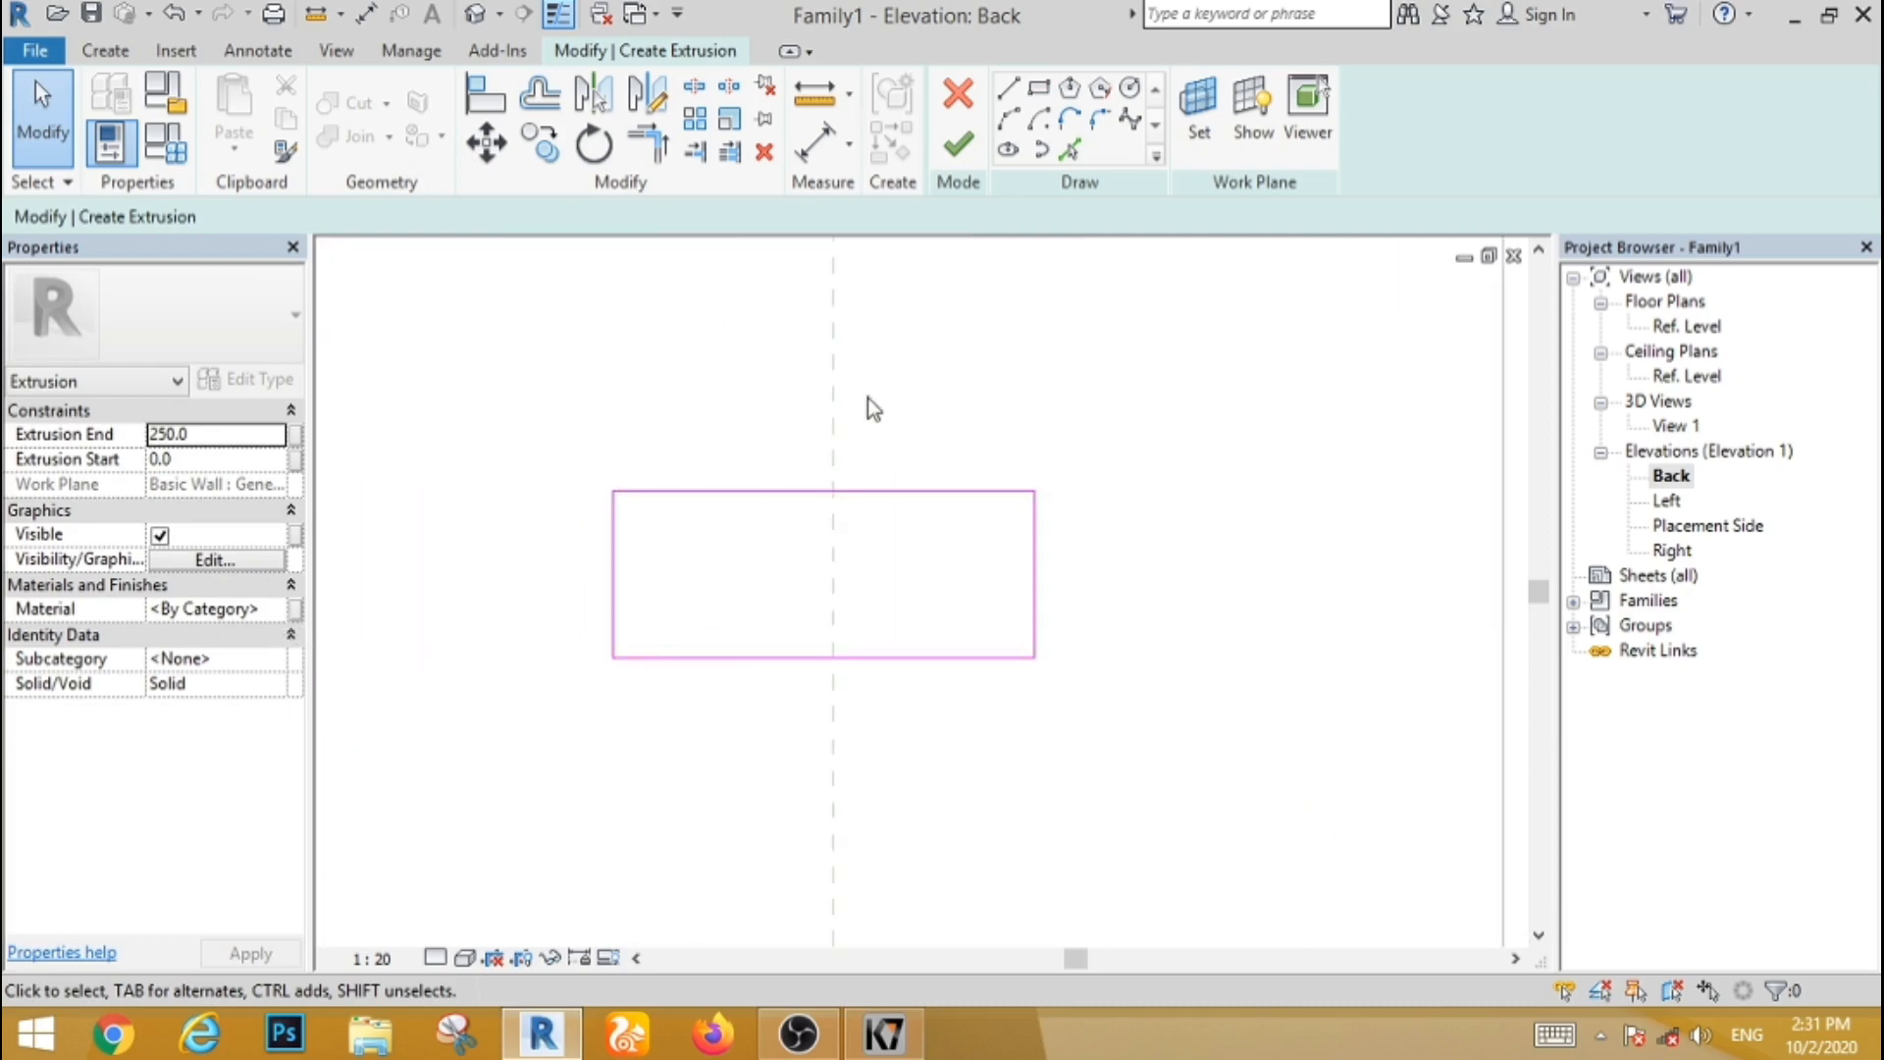
left_click(959, 147)
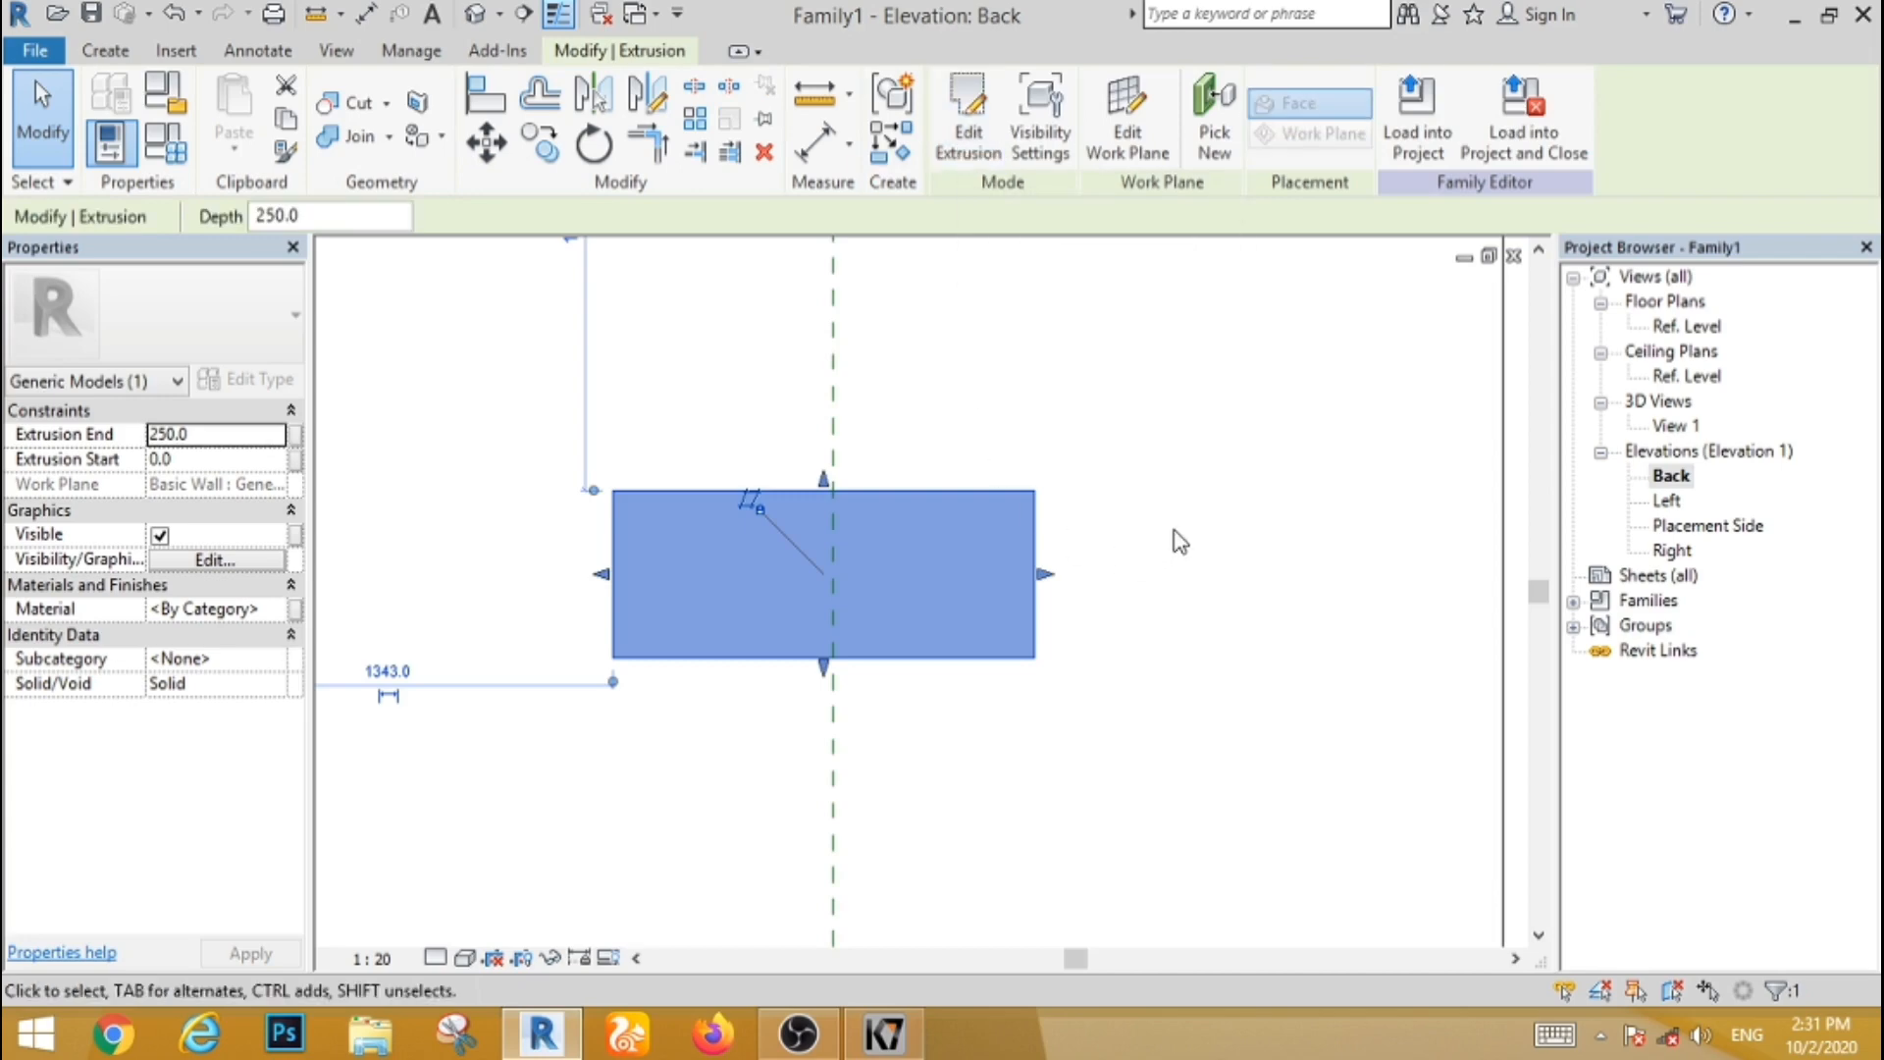
left_click(1180, 542)
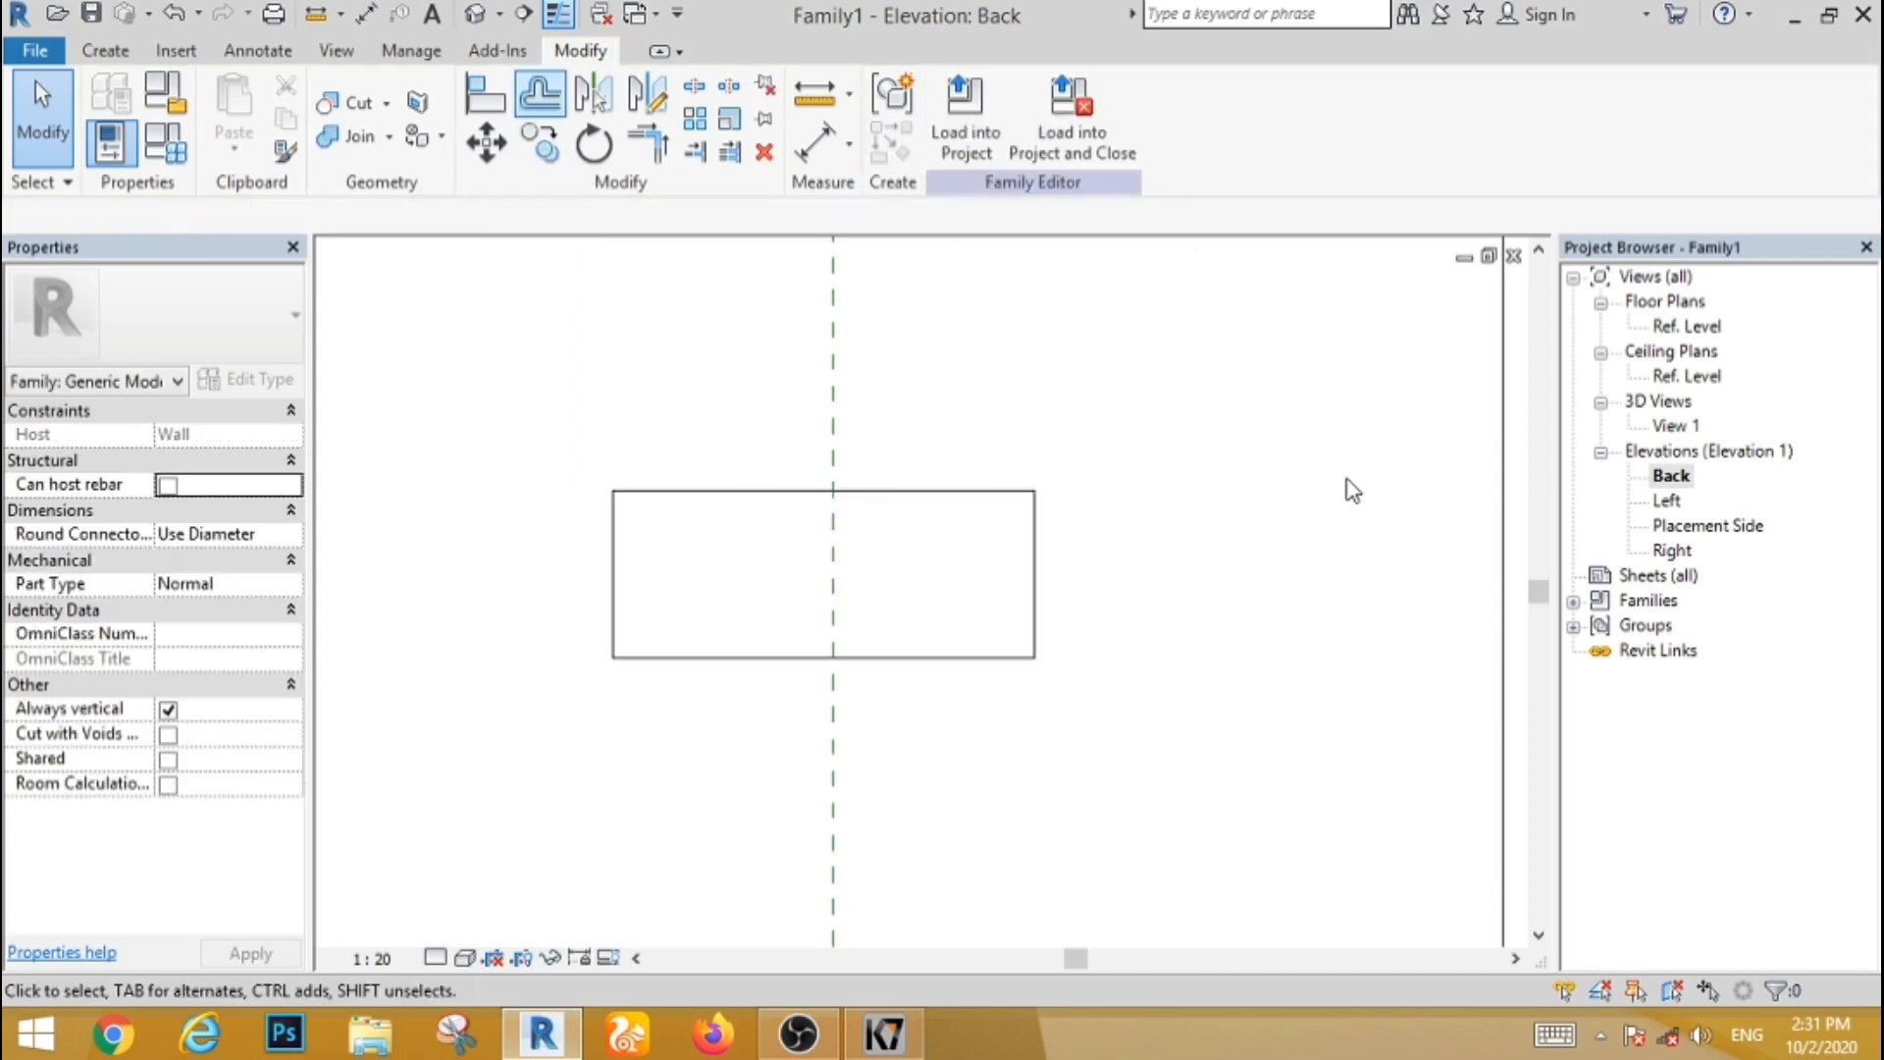
Step: In the Ref. Level floor plan, stretch the solid extrusion through the wall to its placement-side face, with extrusion start at -150 mm
left_click(1687, 329)
double_click(1687, 329)
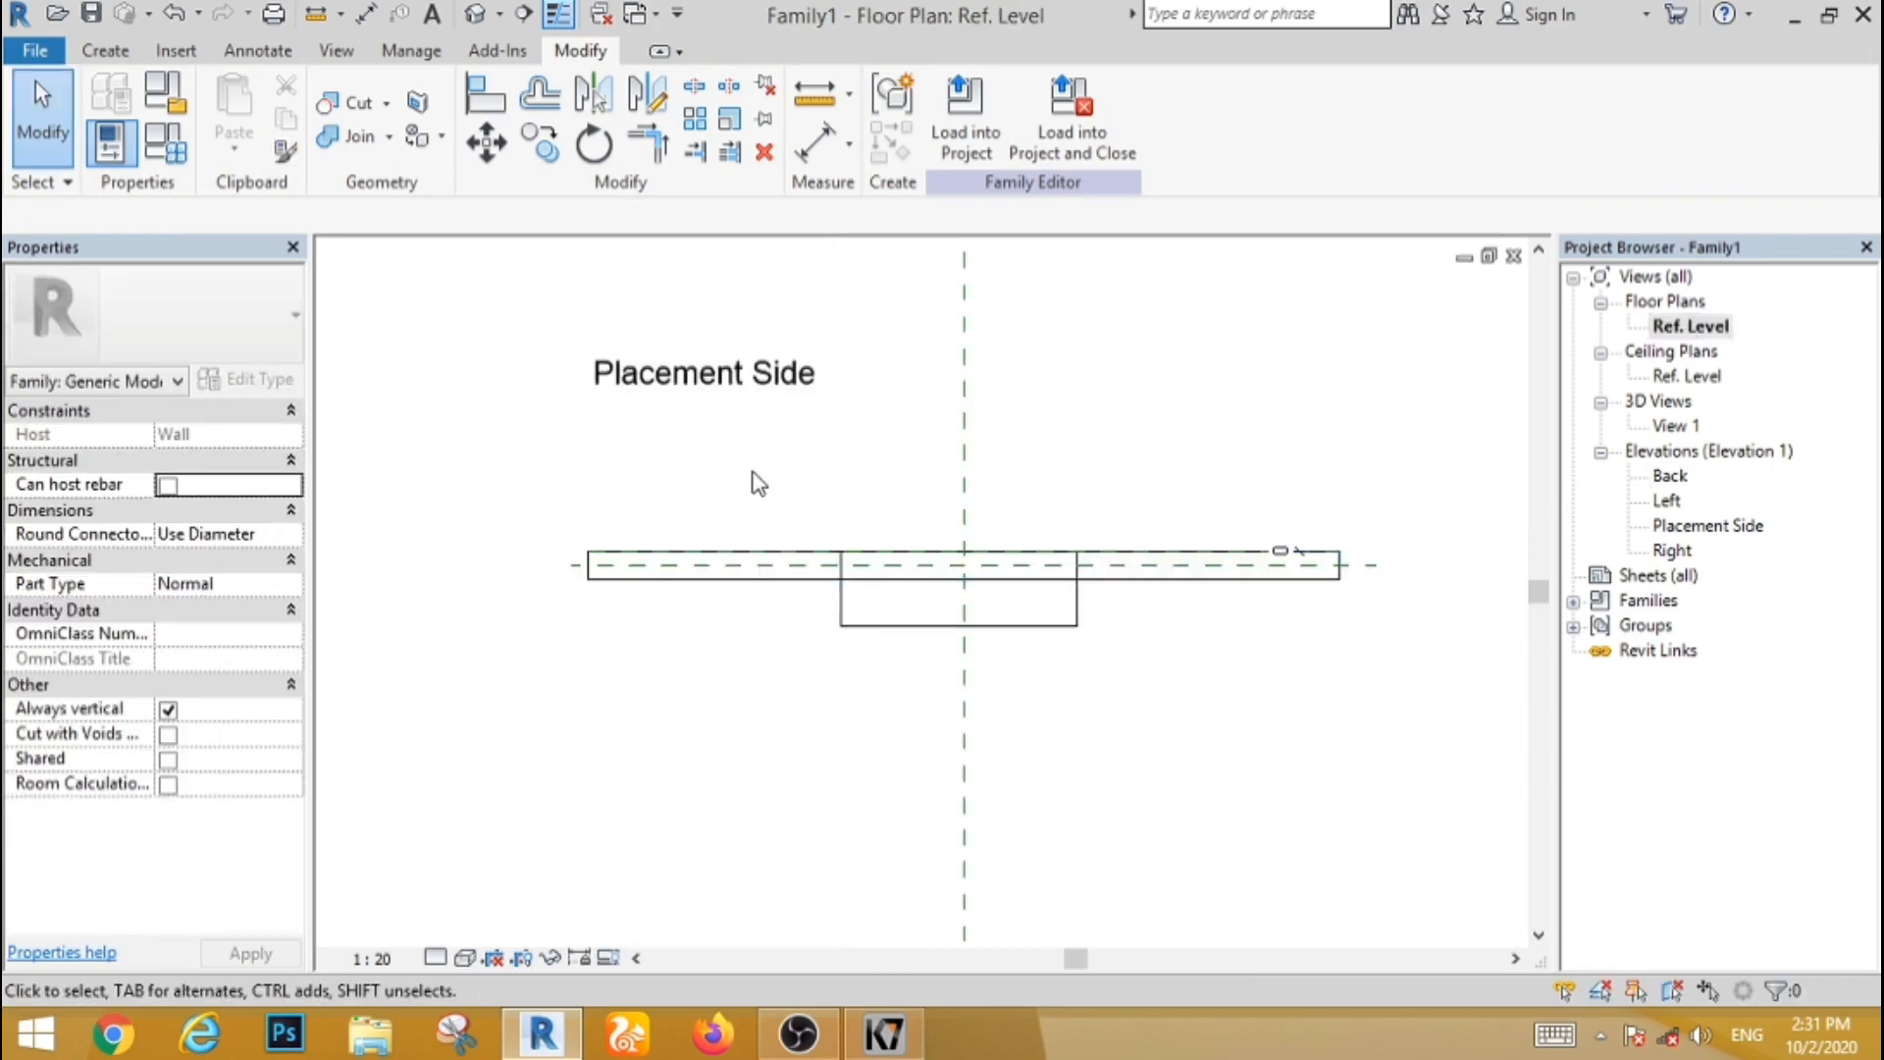
left_click(918, 627)
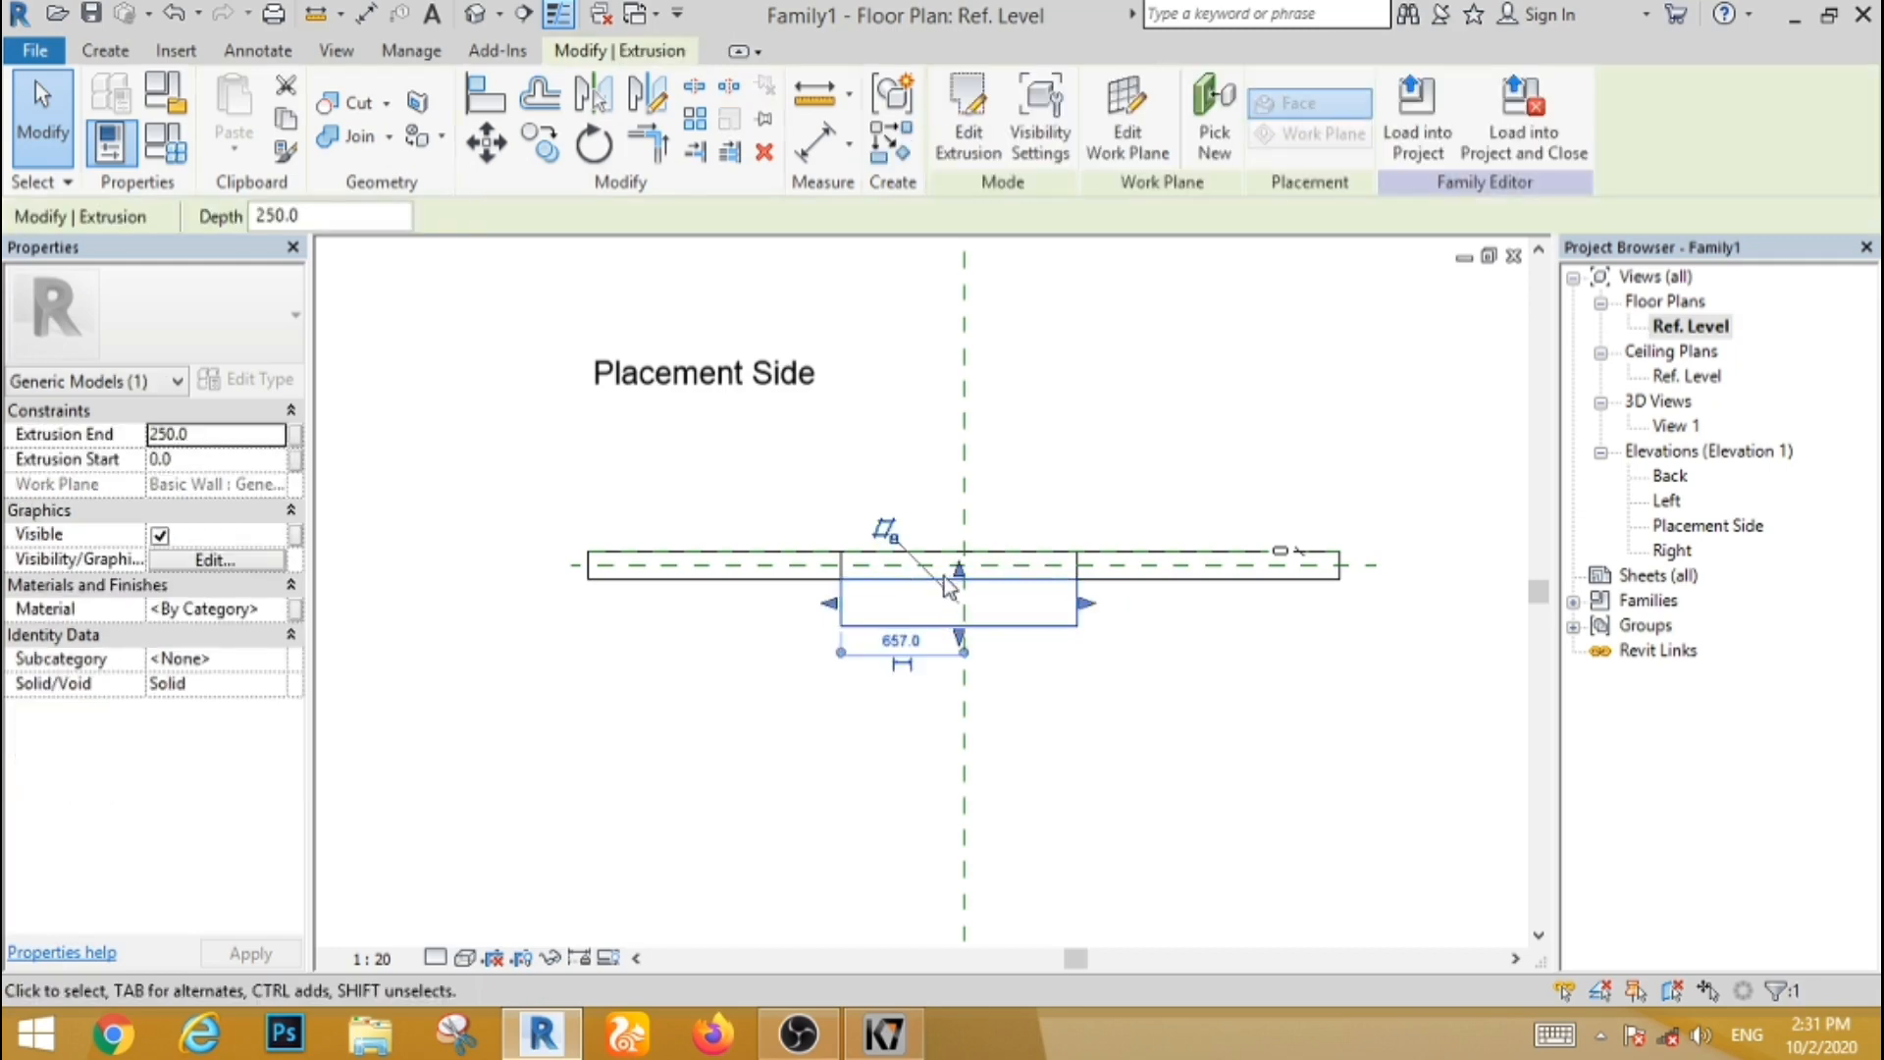
scroll(937, 583, "up", 2)
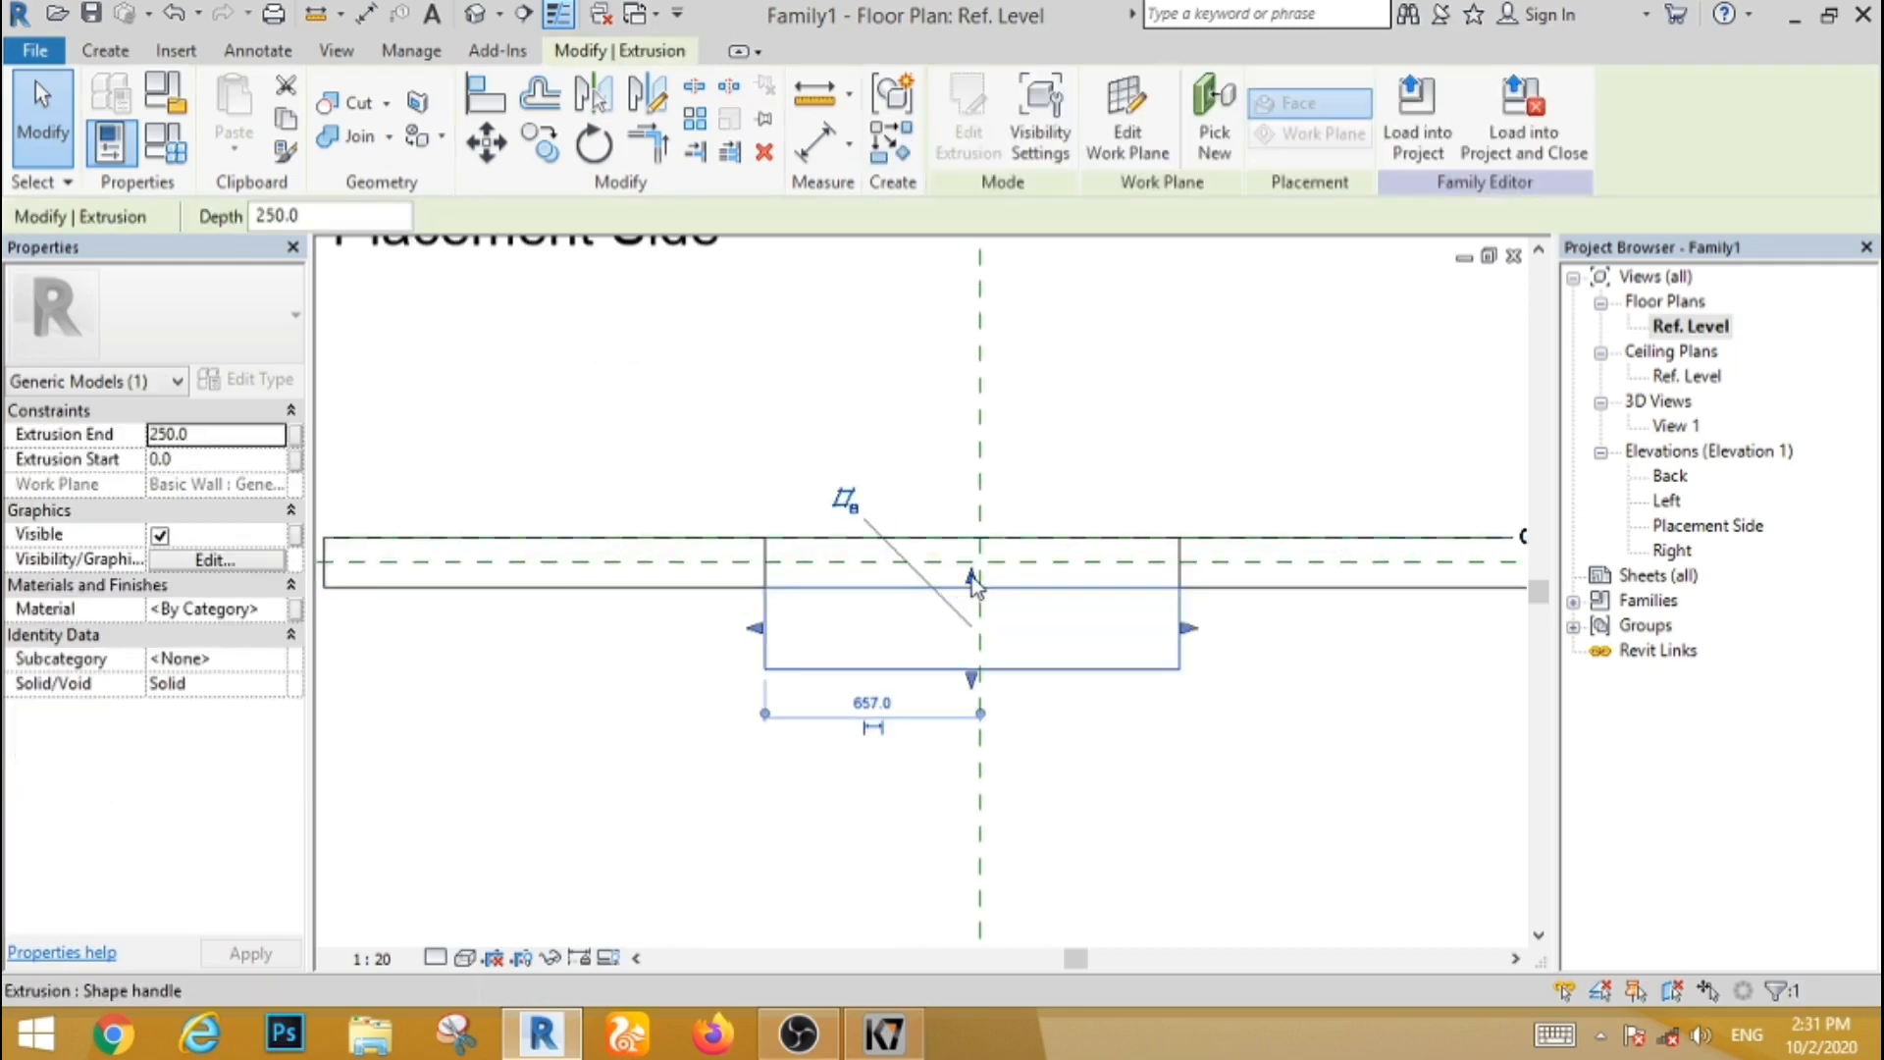
left_click_drag(973, 584, 981, 539)
left_click(1153, 746)
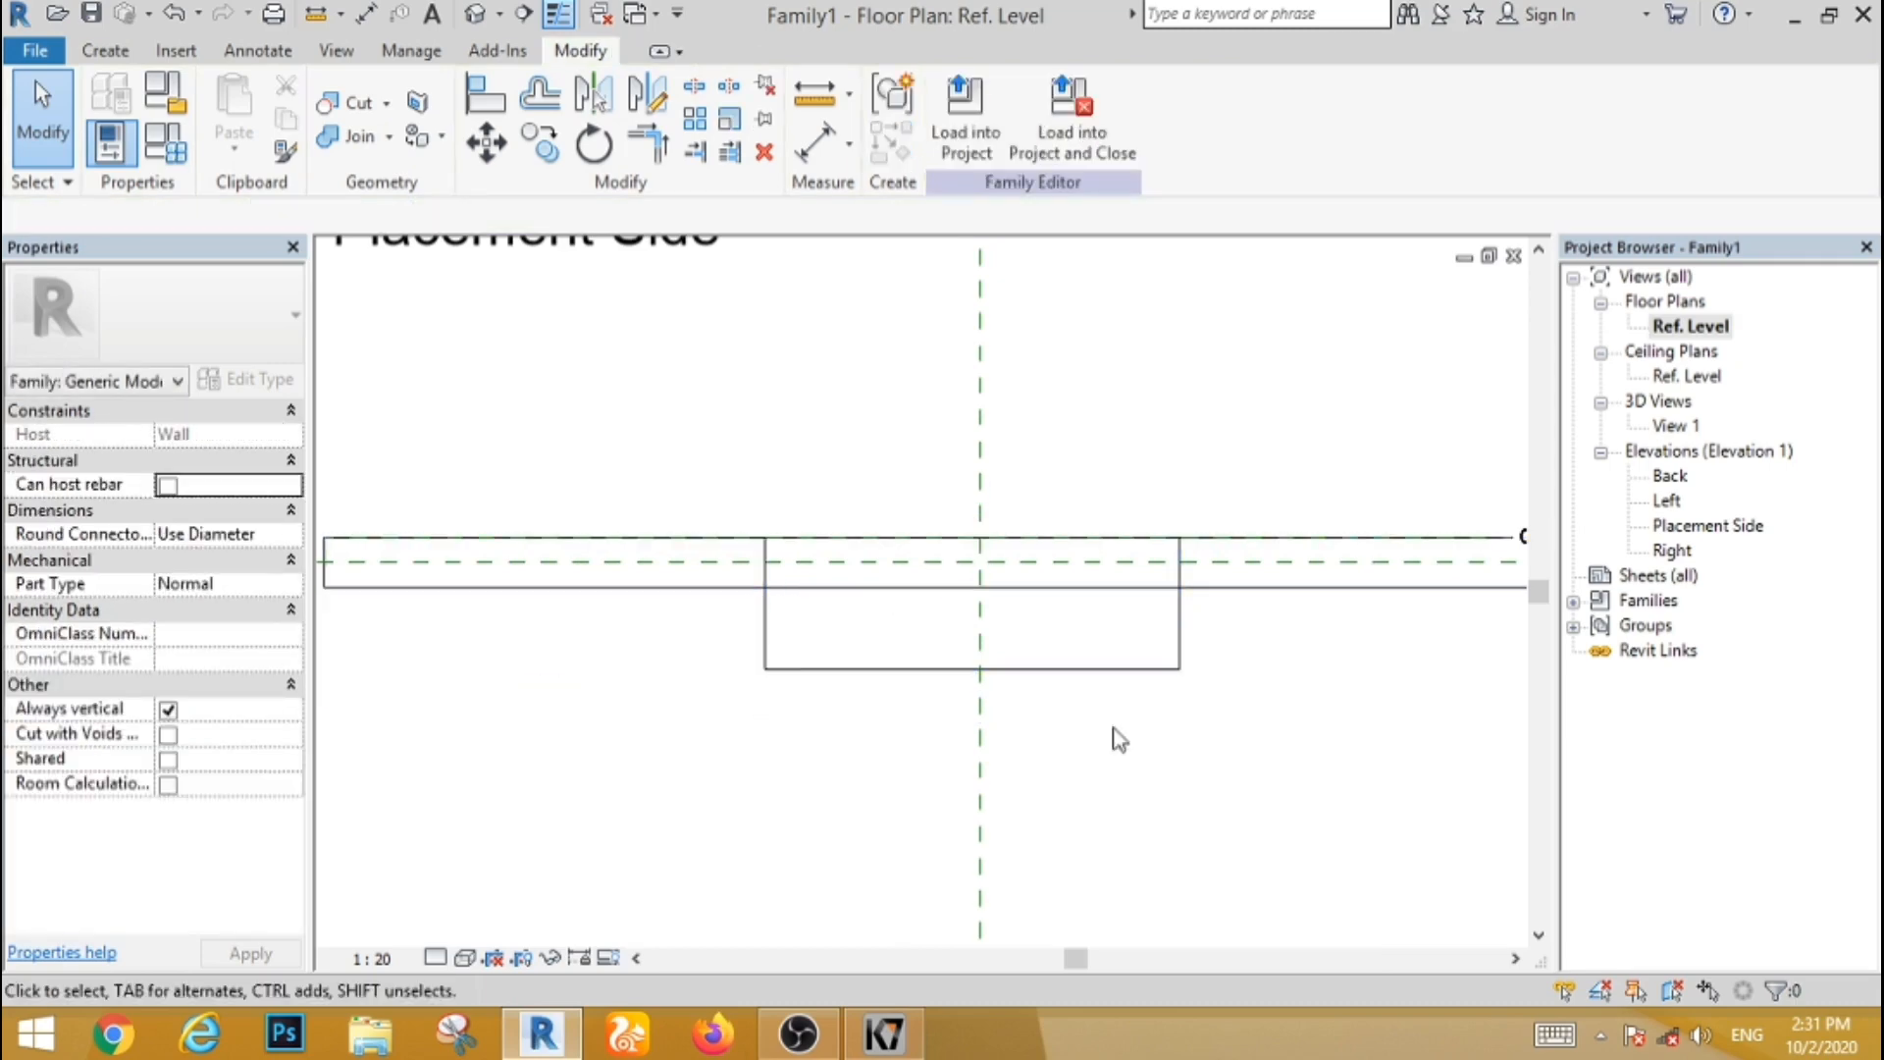
Step: Select the stretched extrusion and open the default 3D view of the family
left_click(1033, 671)
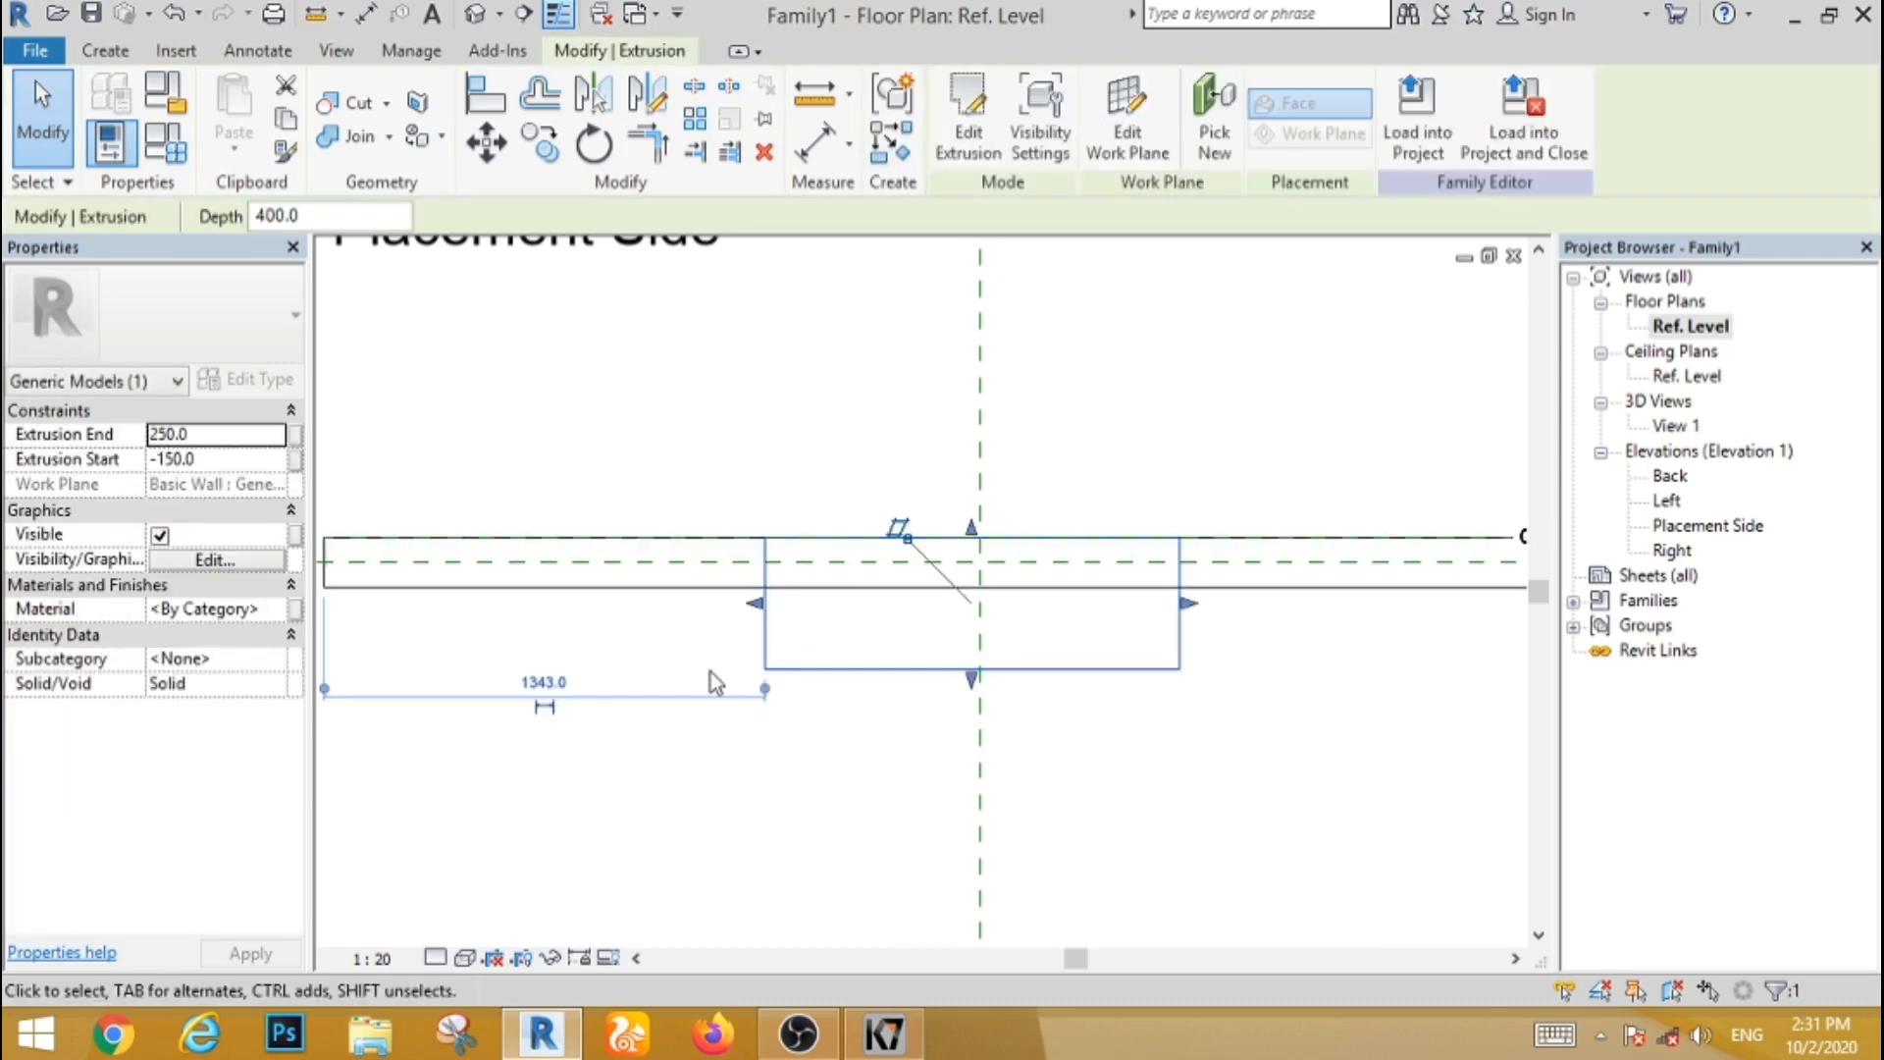
scroll(703, 679, "down", 2)
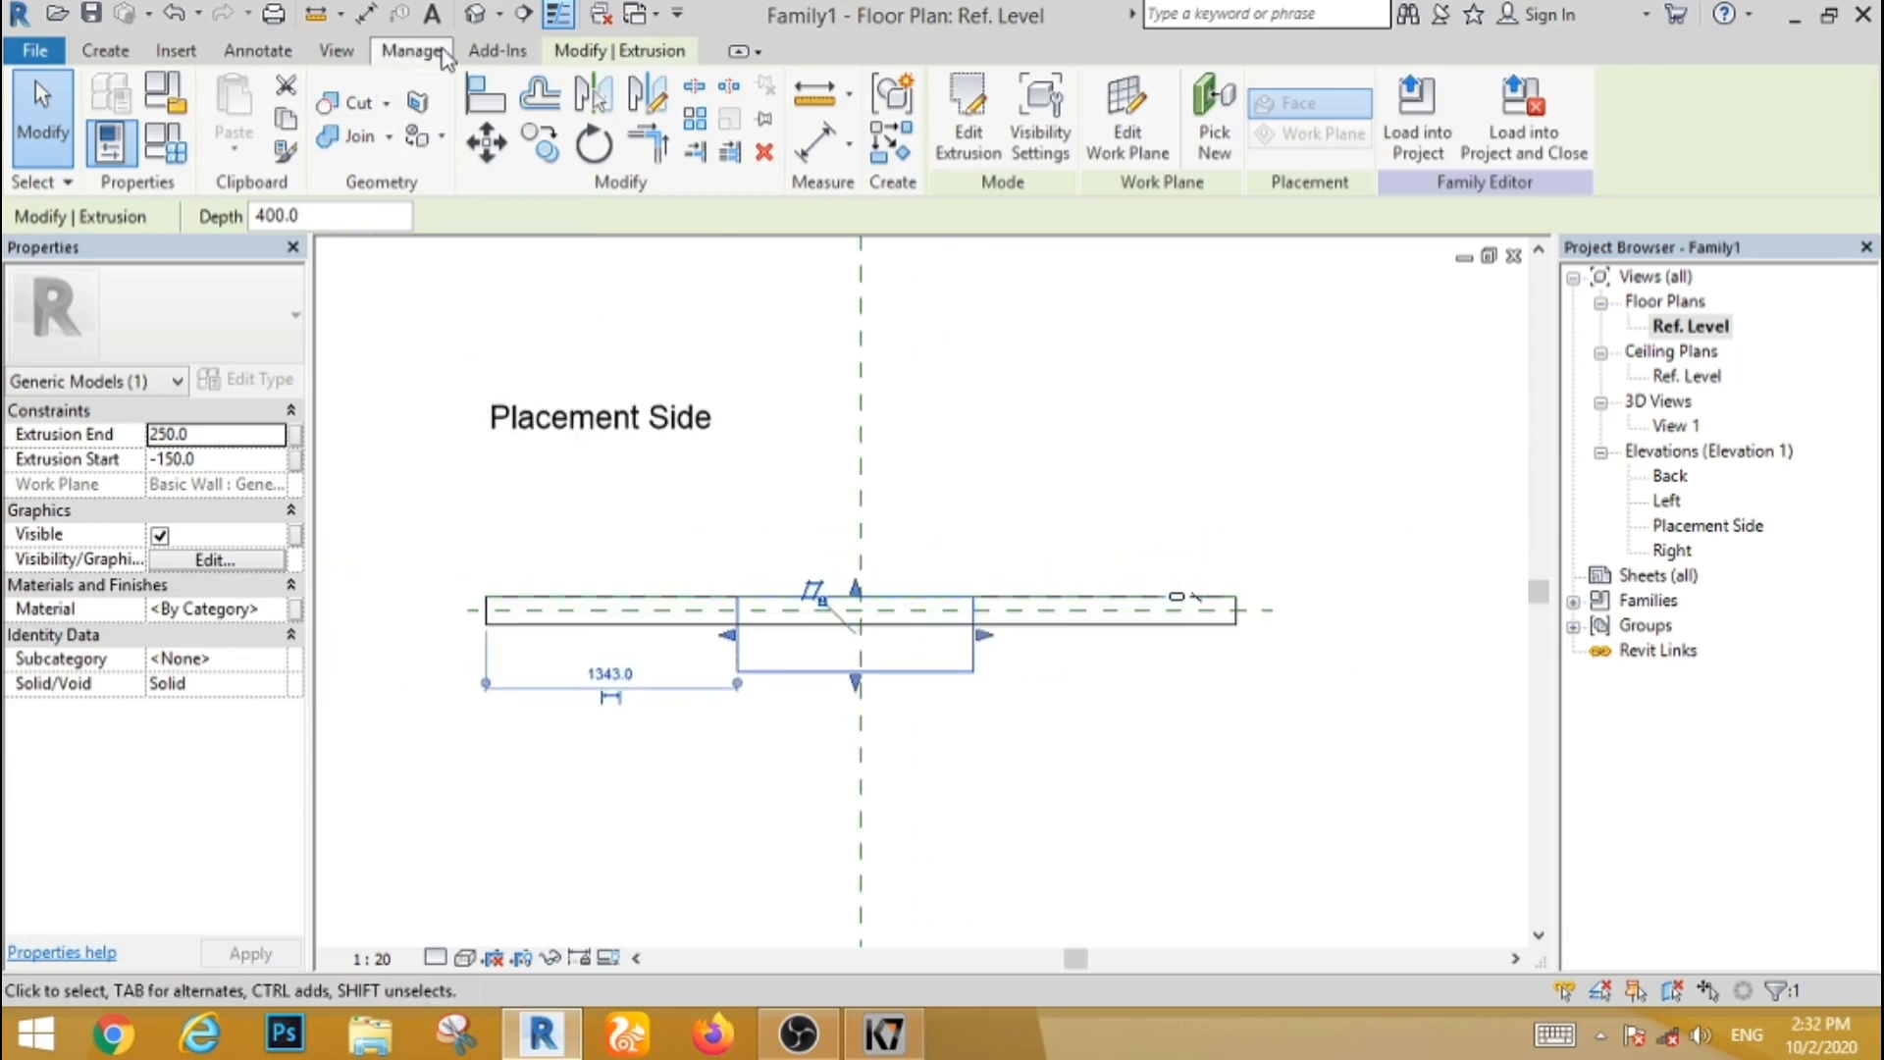
left_click(476, 14)
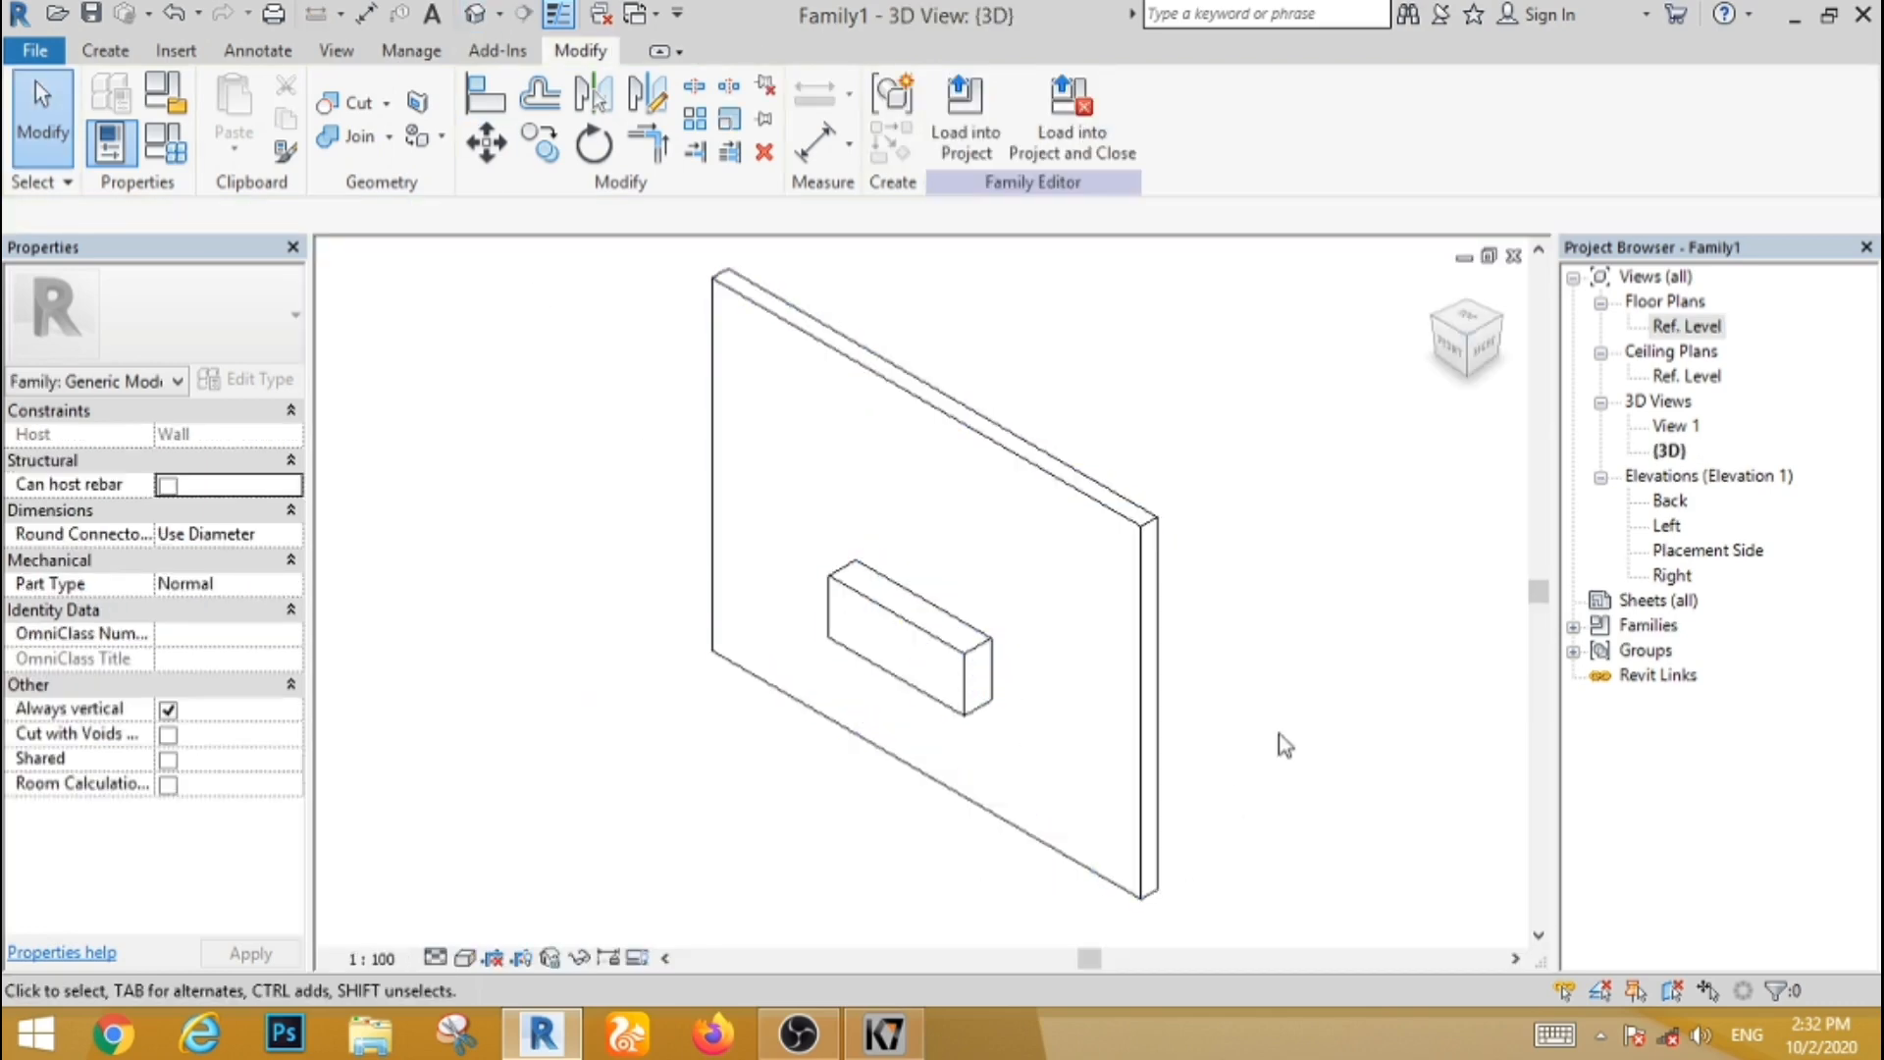
right_click(993, 759)
left_click(1227, 738)
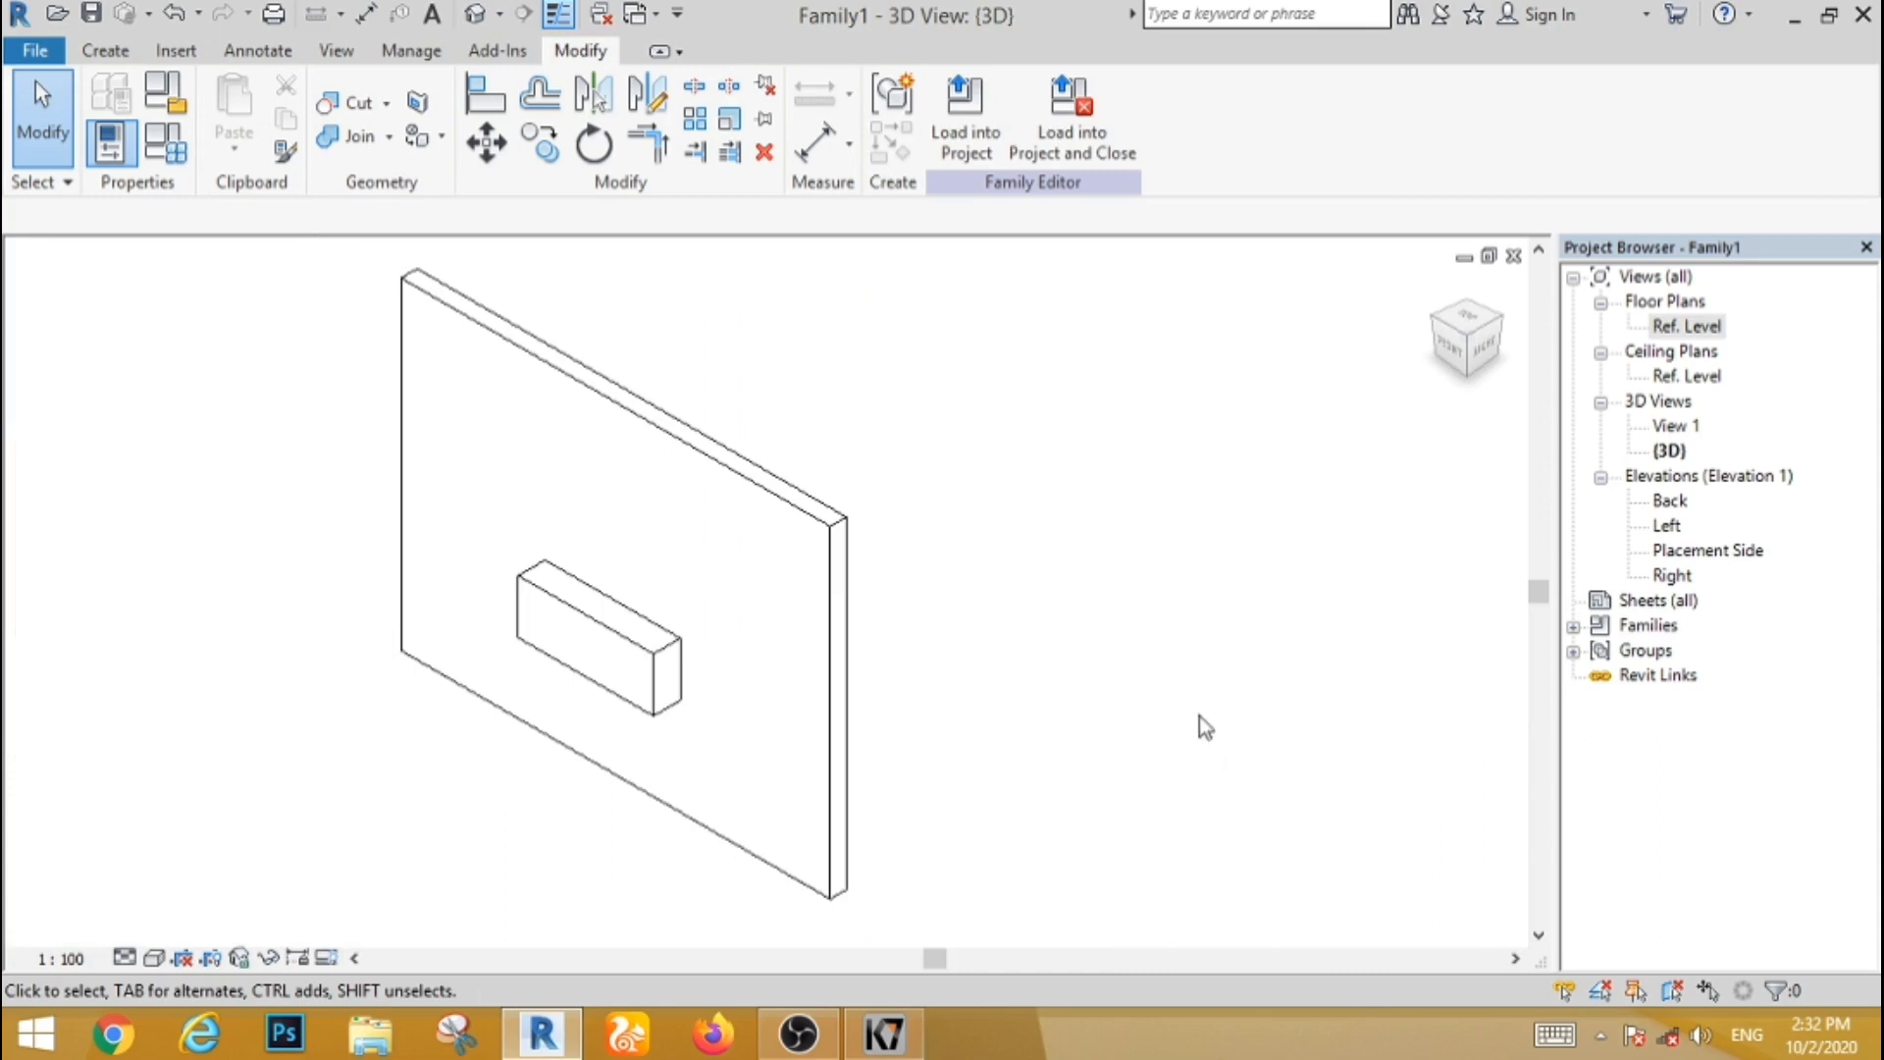
right_click(987, 508)
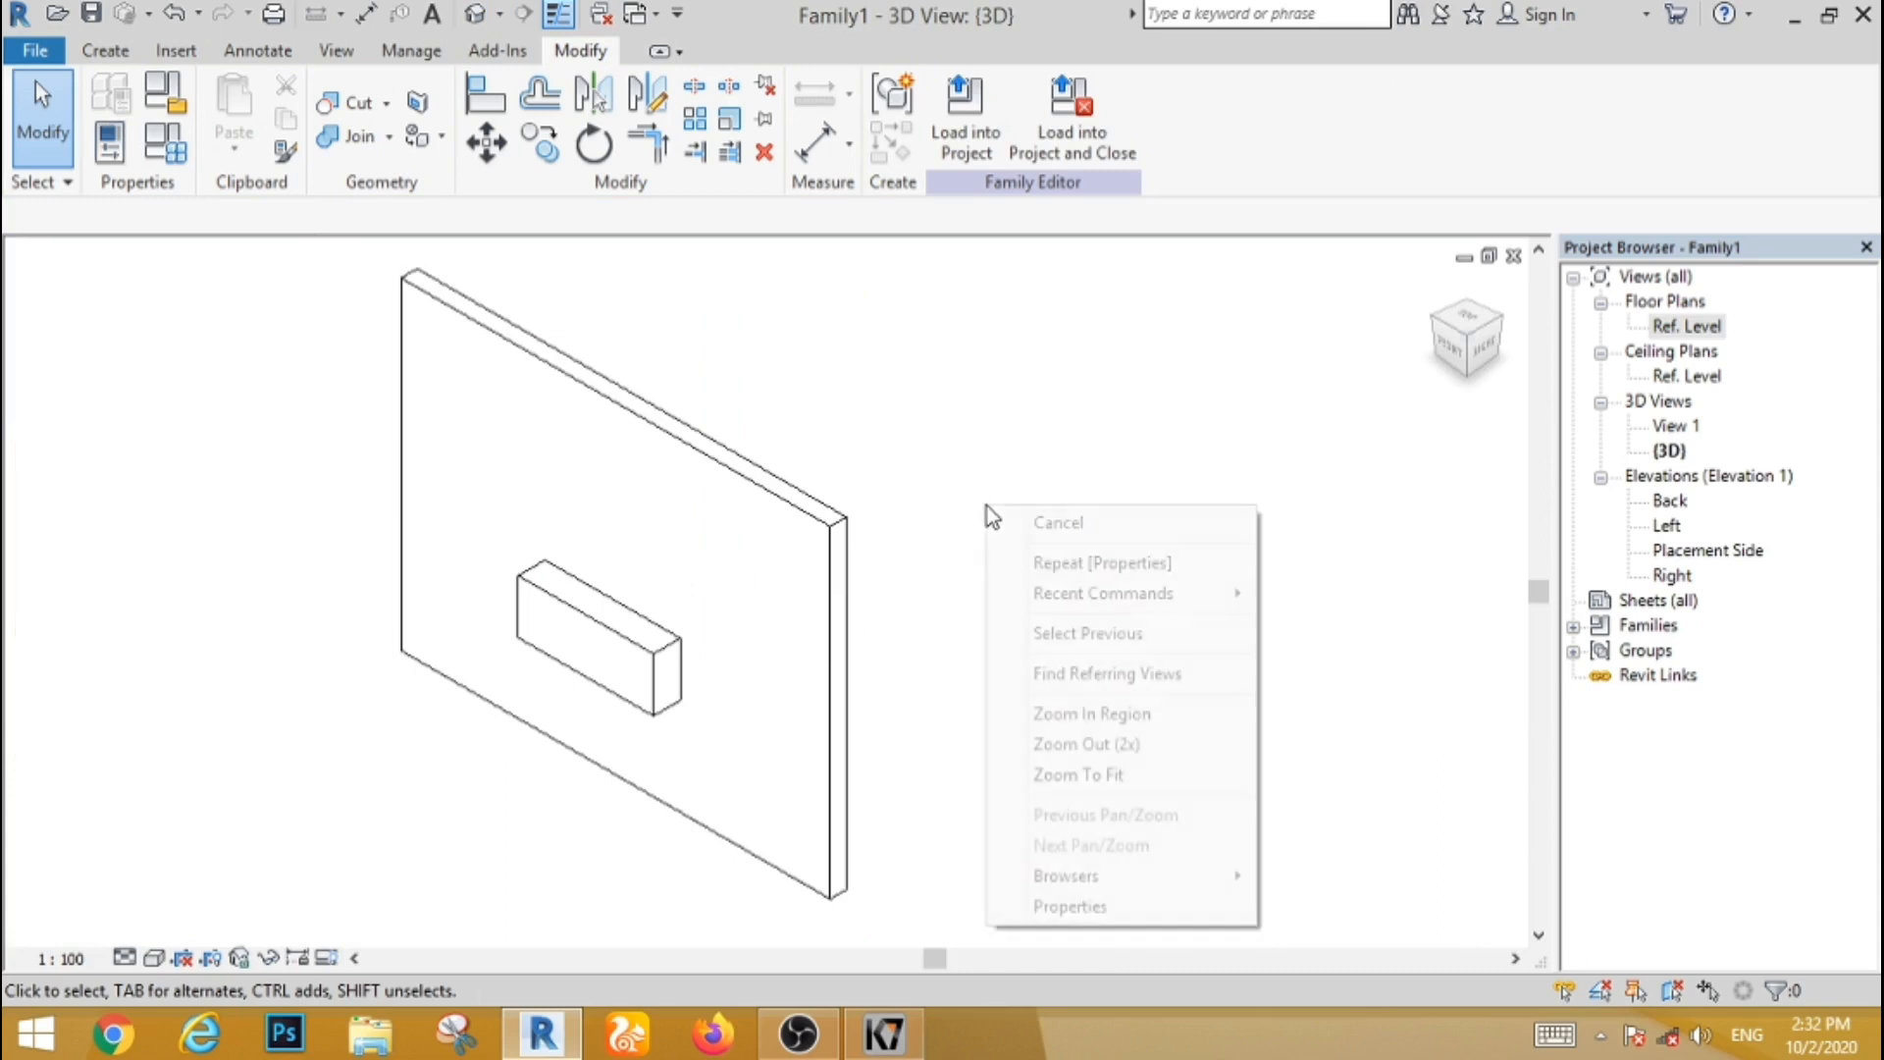
left_click(1071, 907)
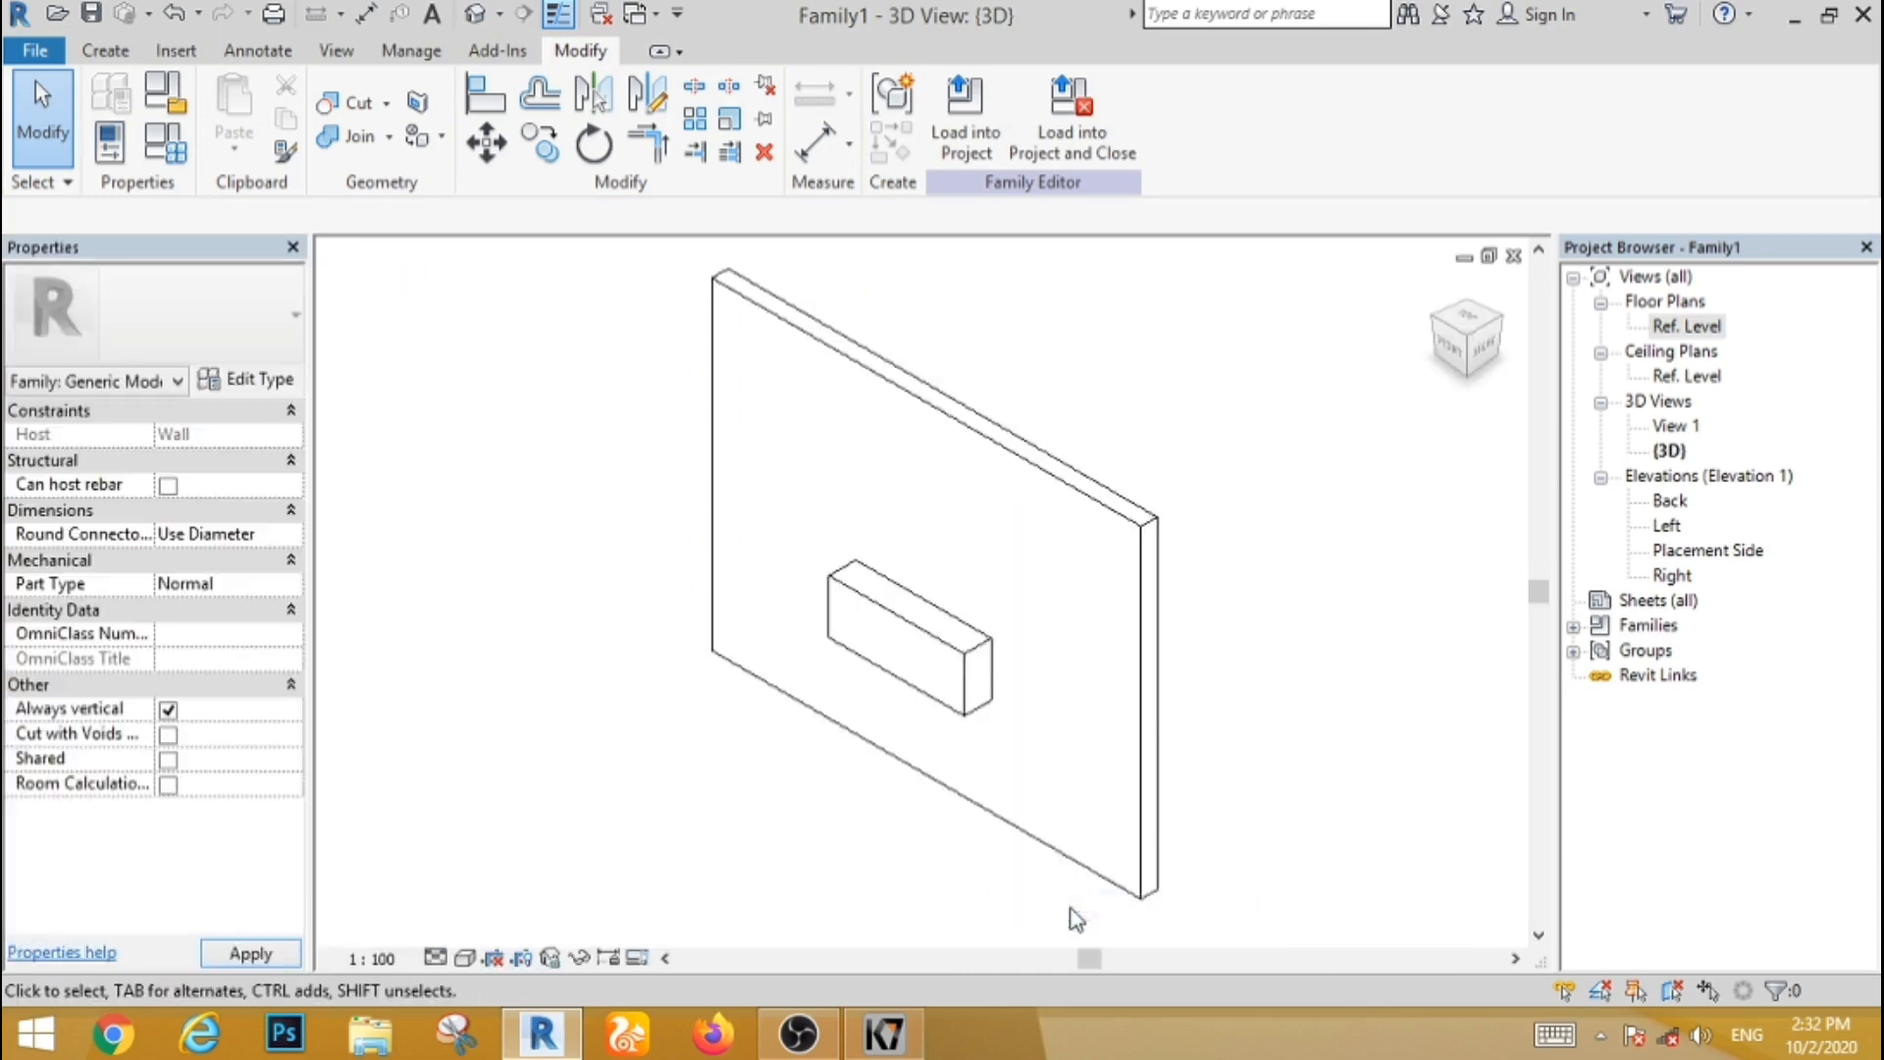
Step: Assign the Birch material from the Autodesk material library to the solid extrusion
scroll(945, 559, "down", 3)
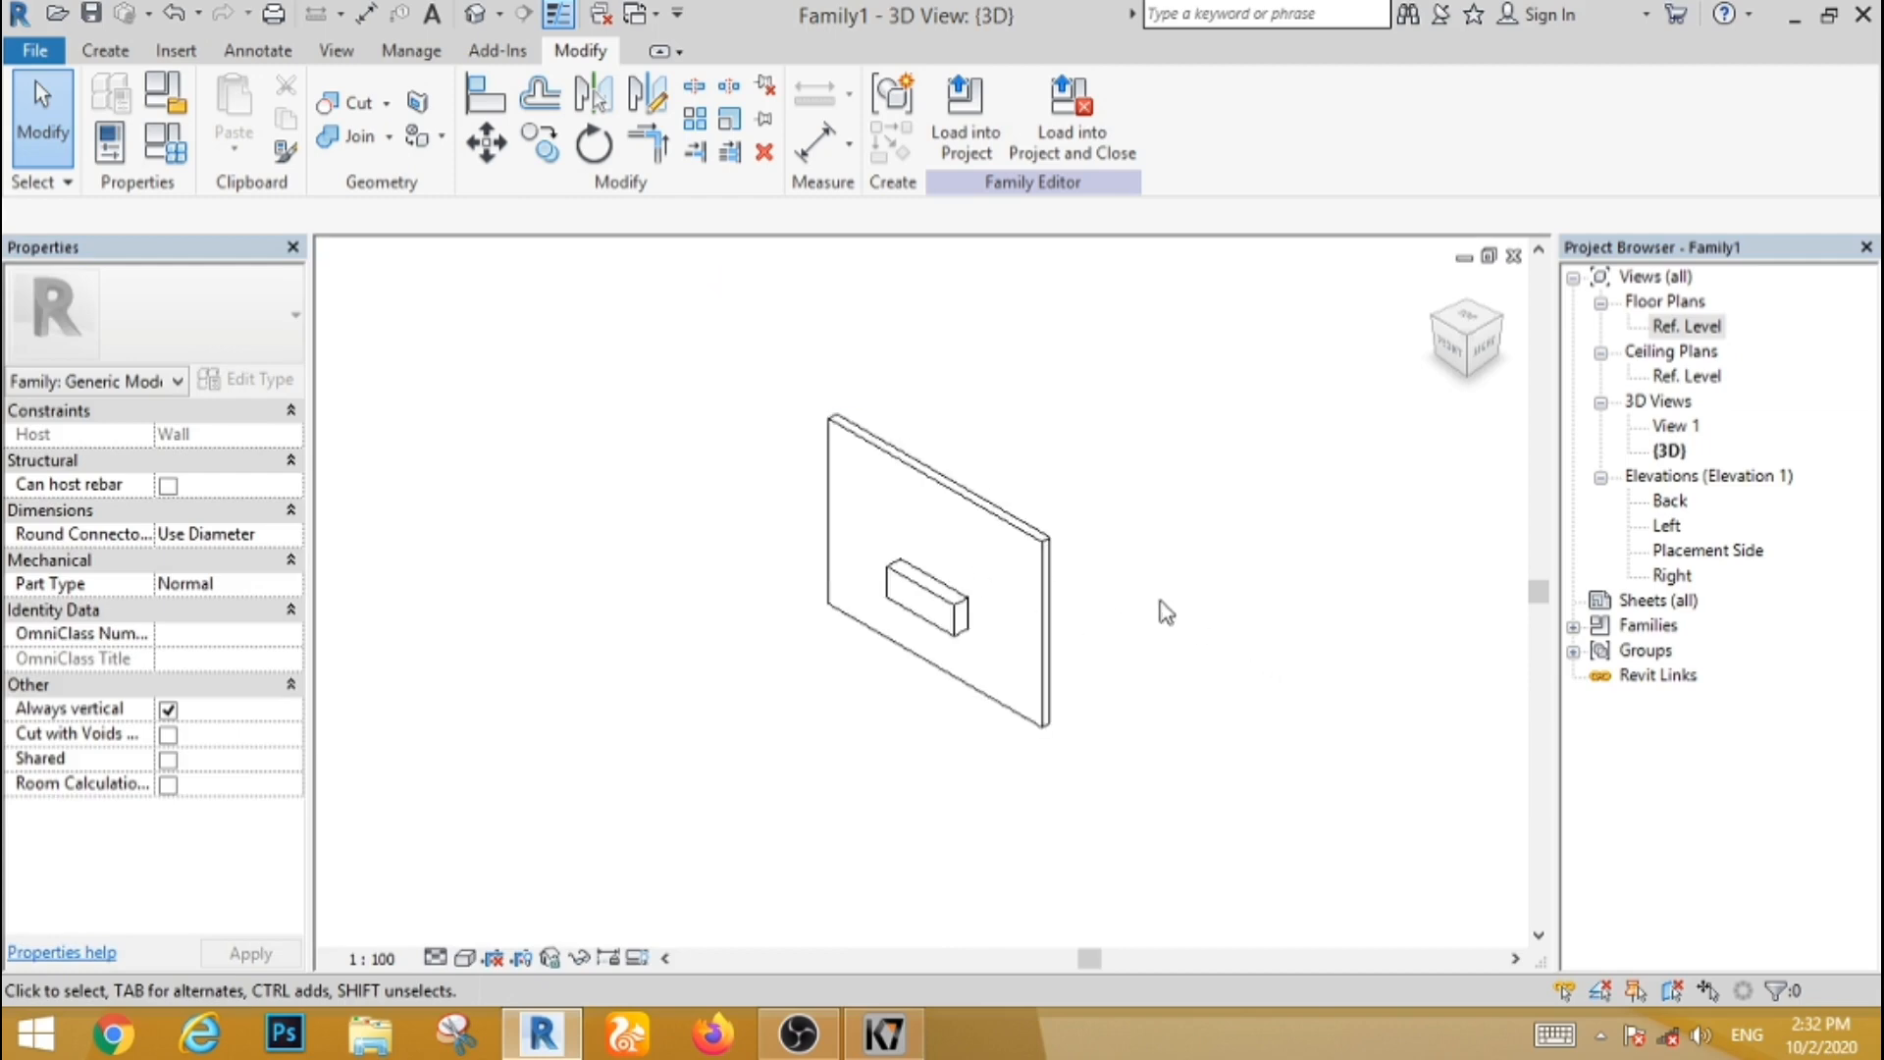
middle_click_drag(1214, 669, 1152, 723, "shift")
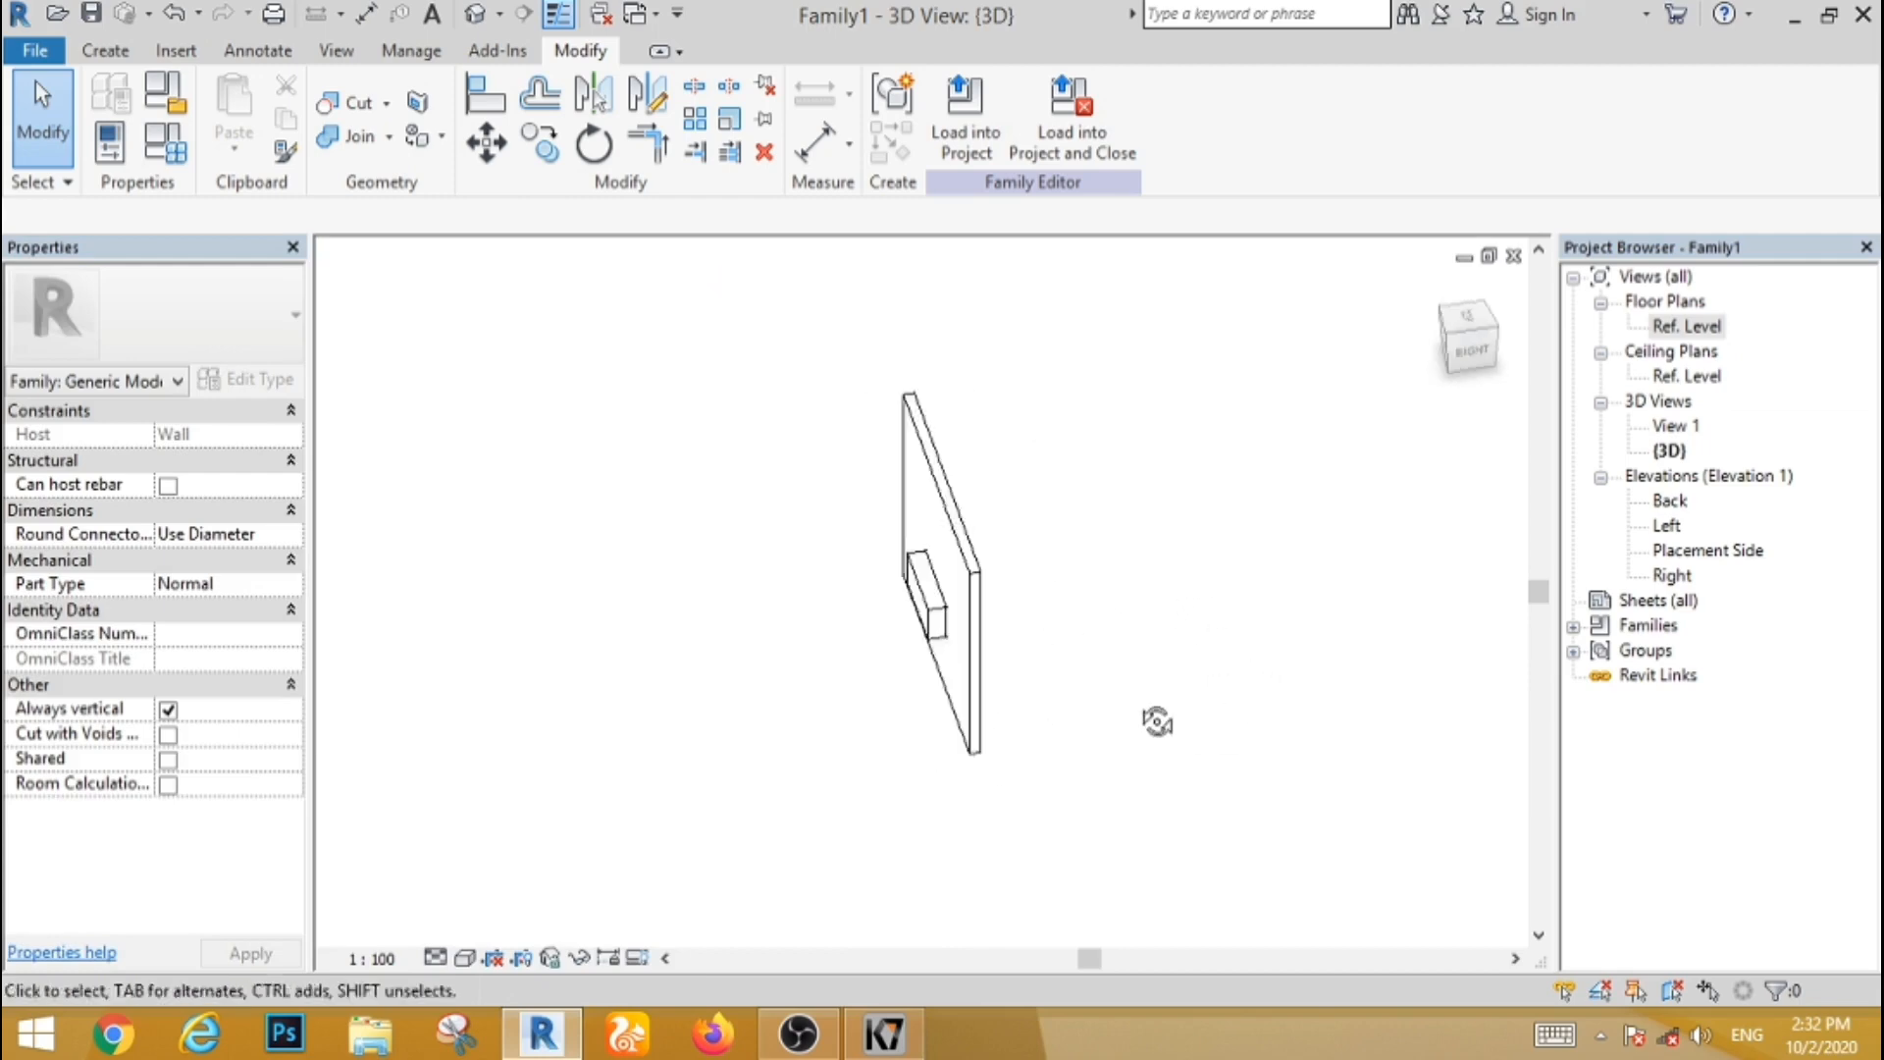
left_click(940, 615)
left_click(279, 612)
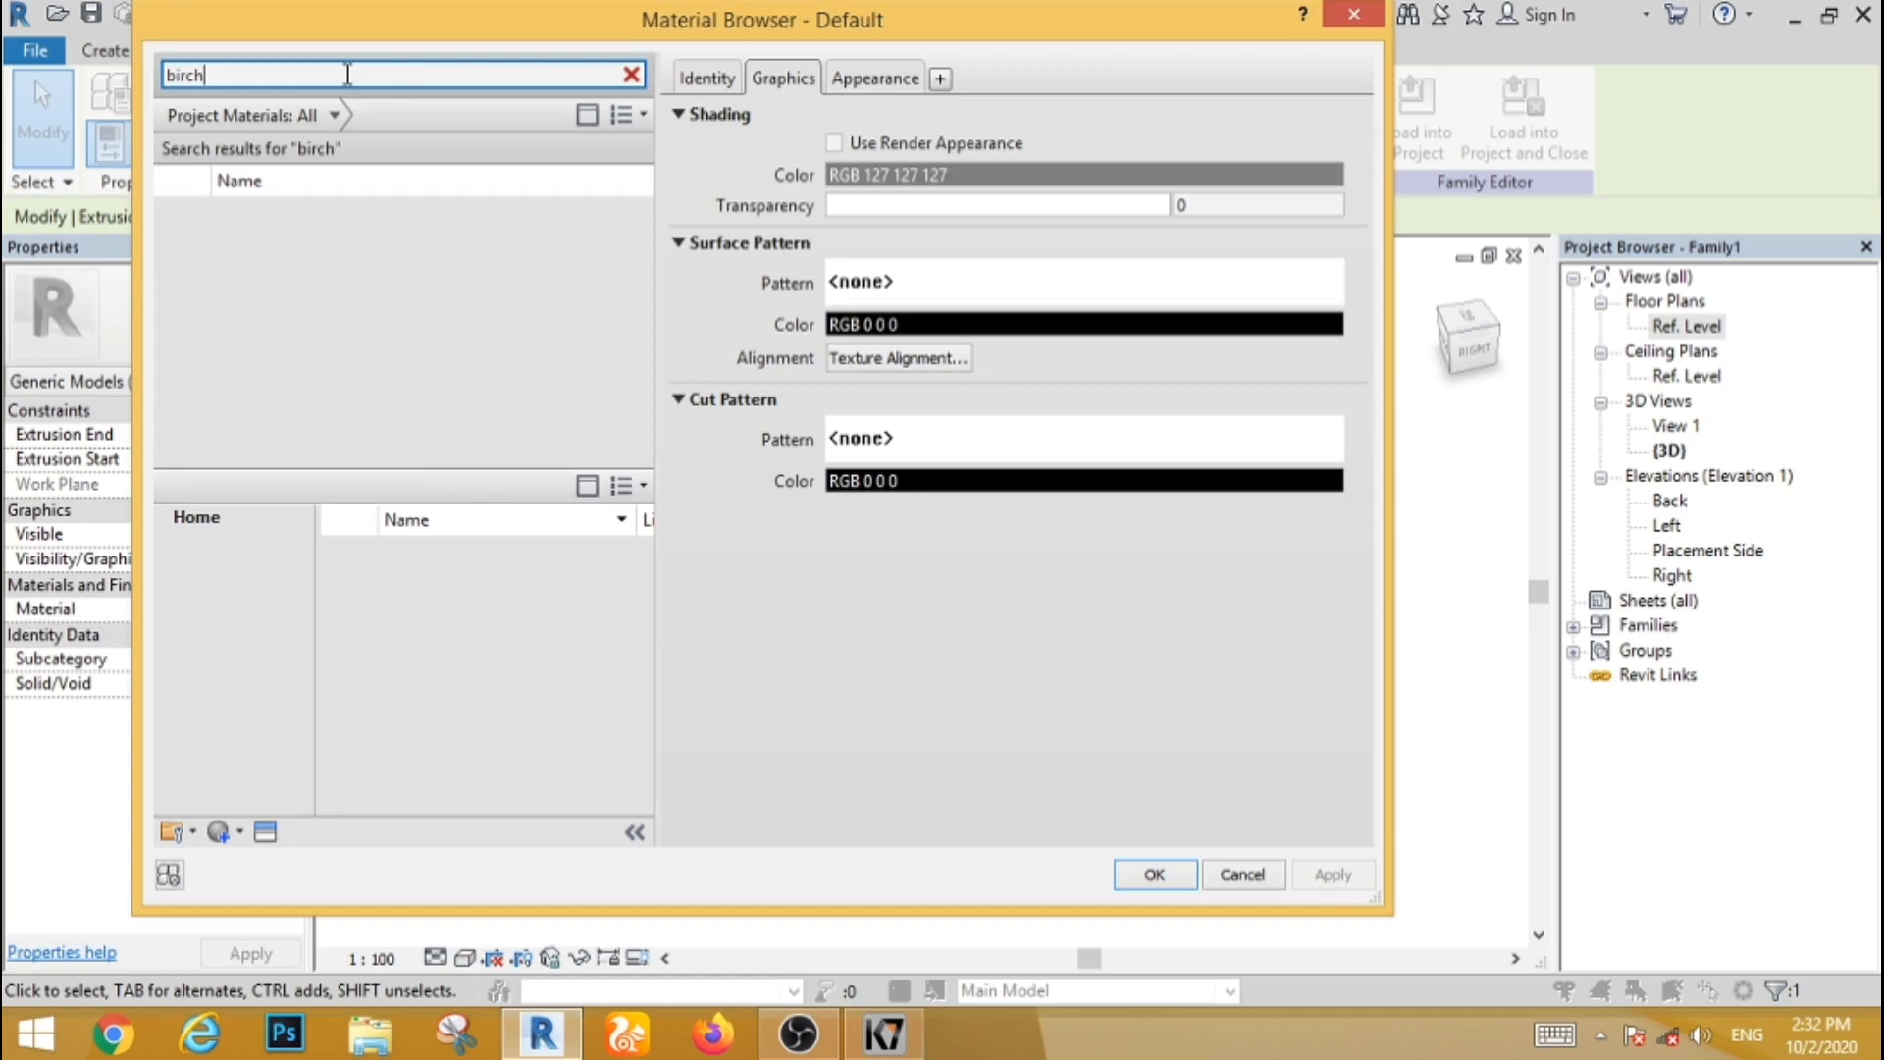
left_click(608, 563)
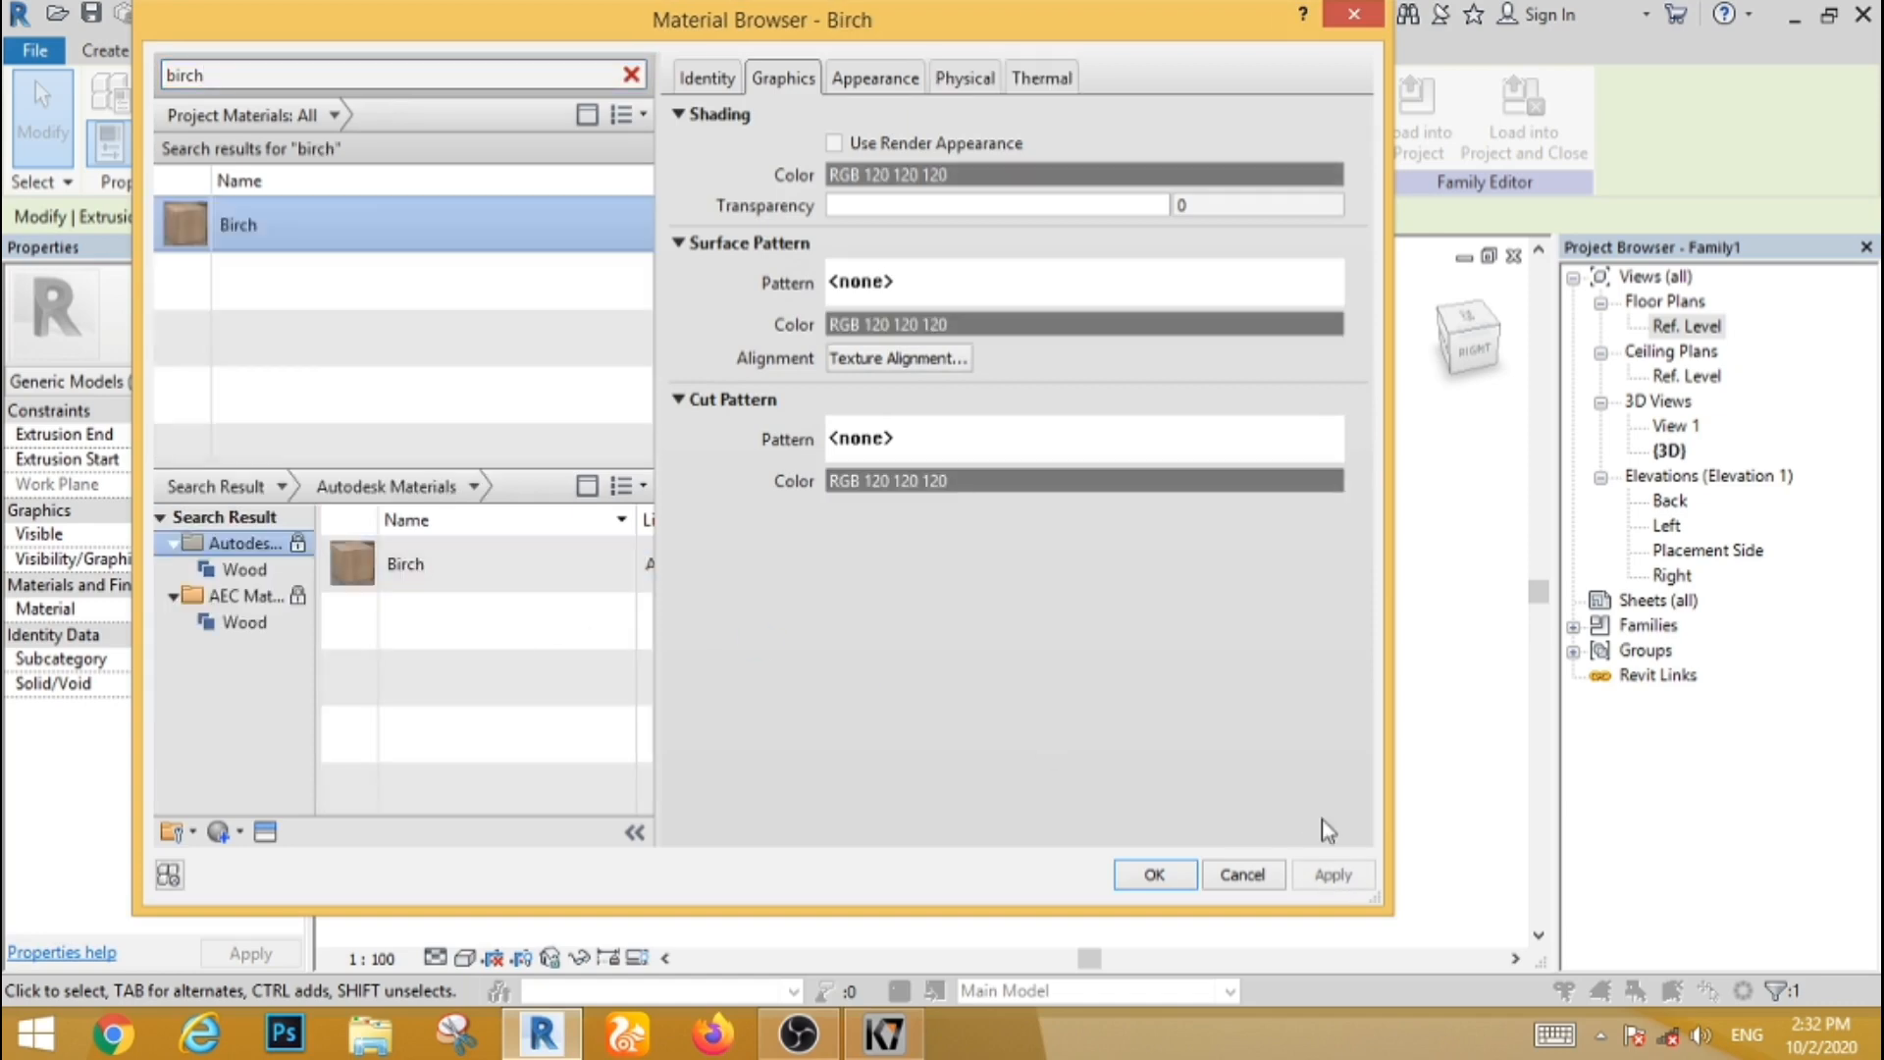
left_click(1330, 873)
left_click(1146, 874)
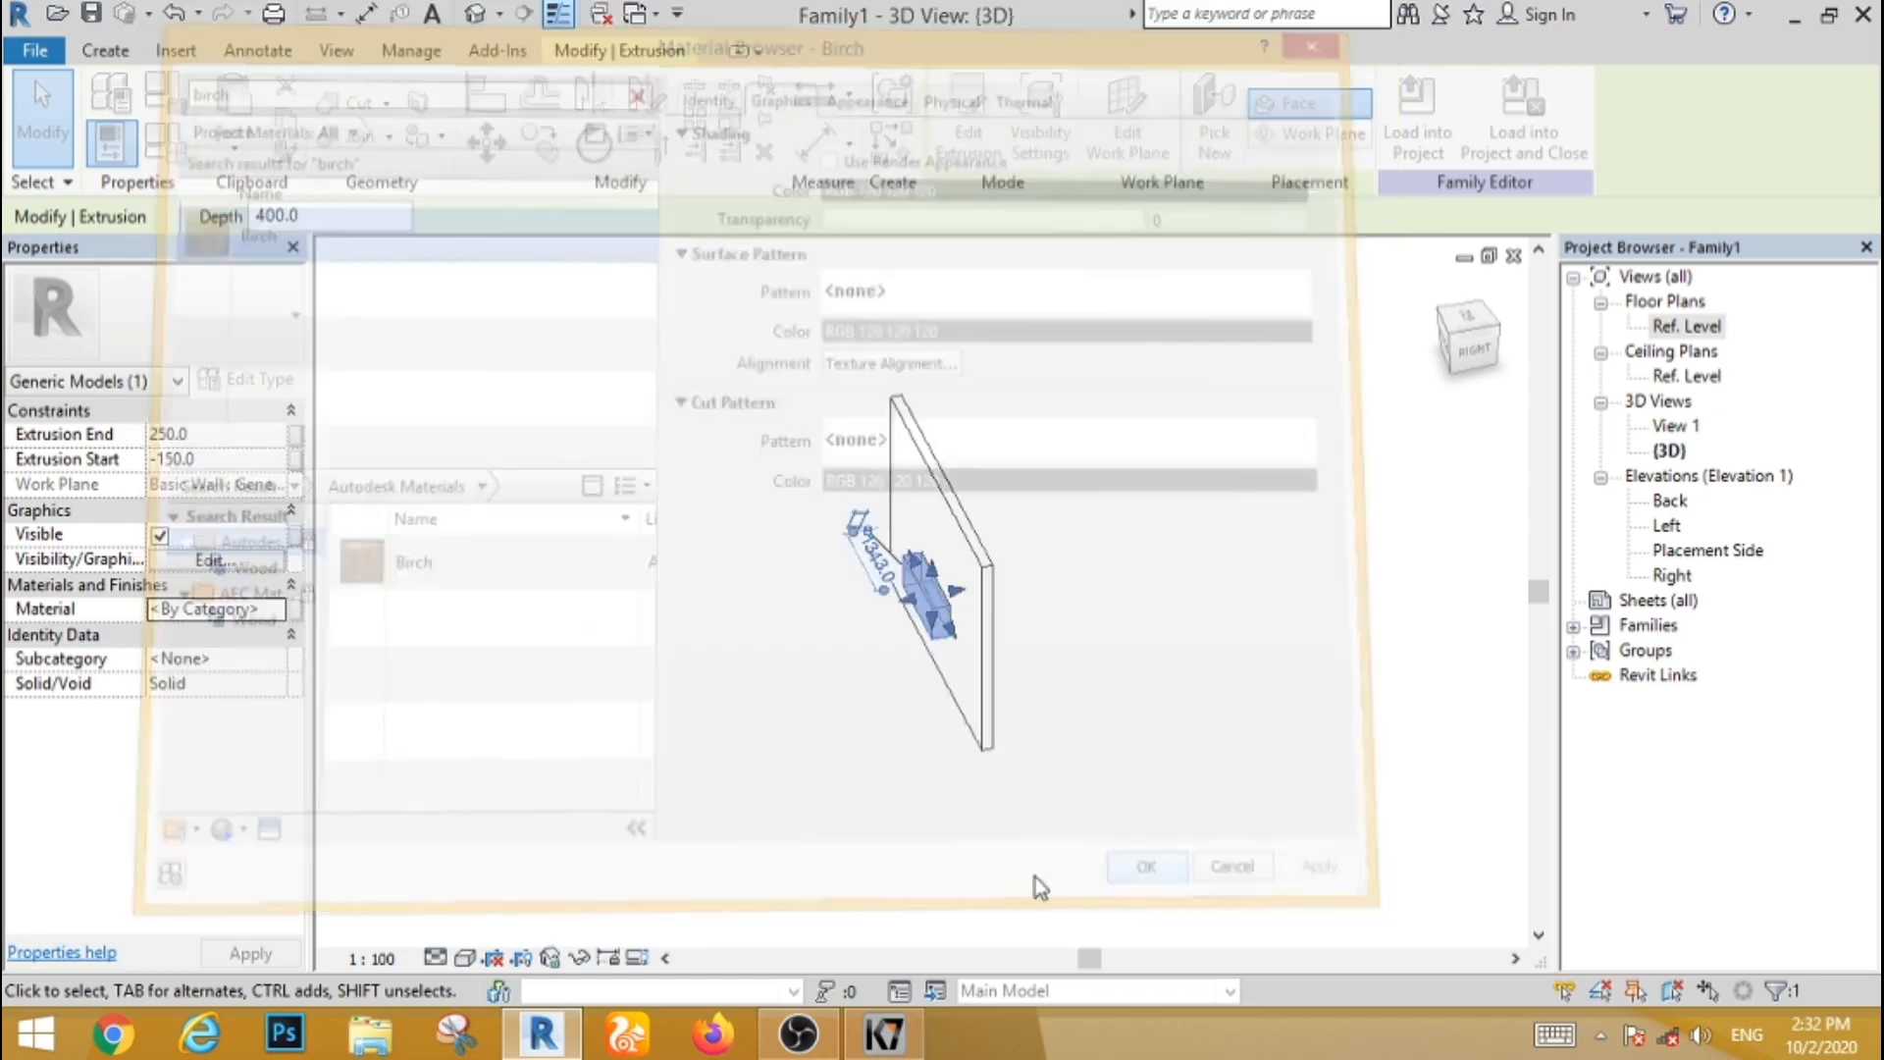
left_click(1115, 811)
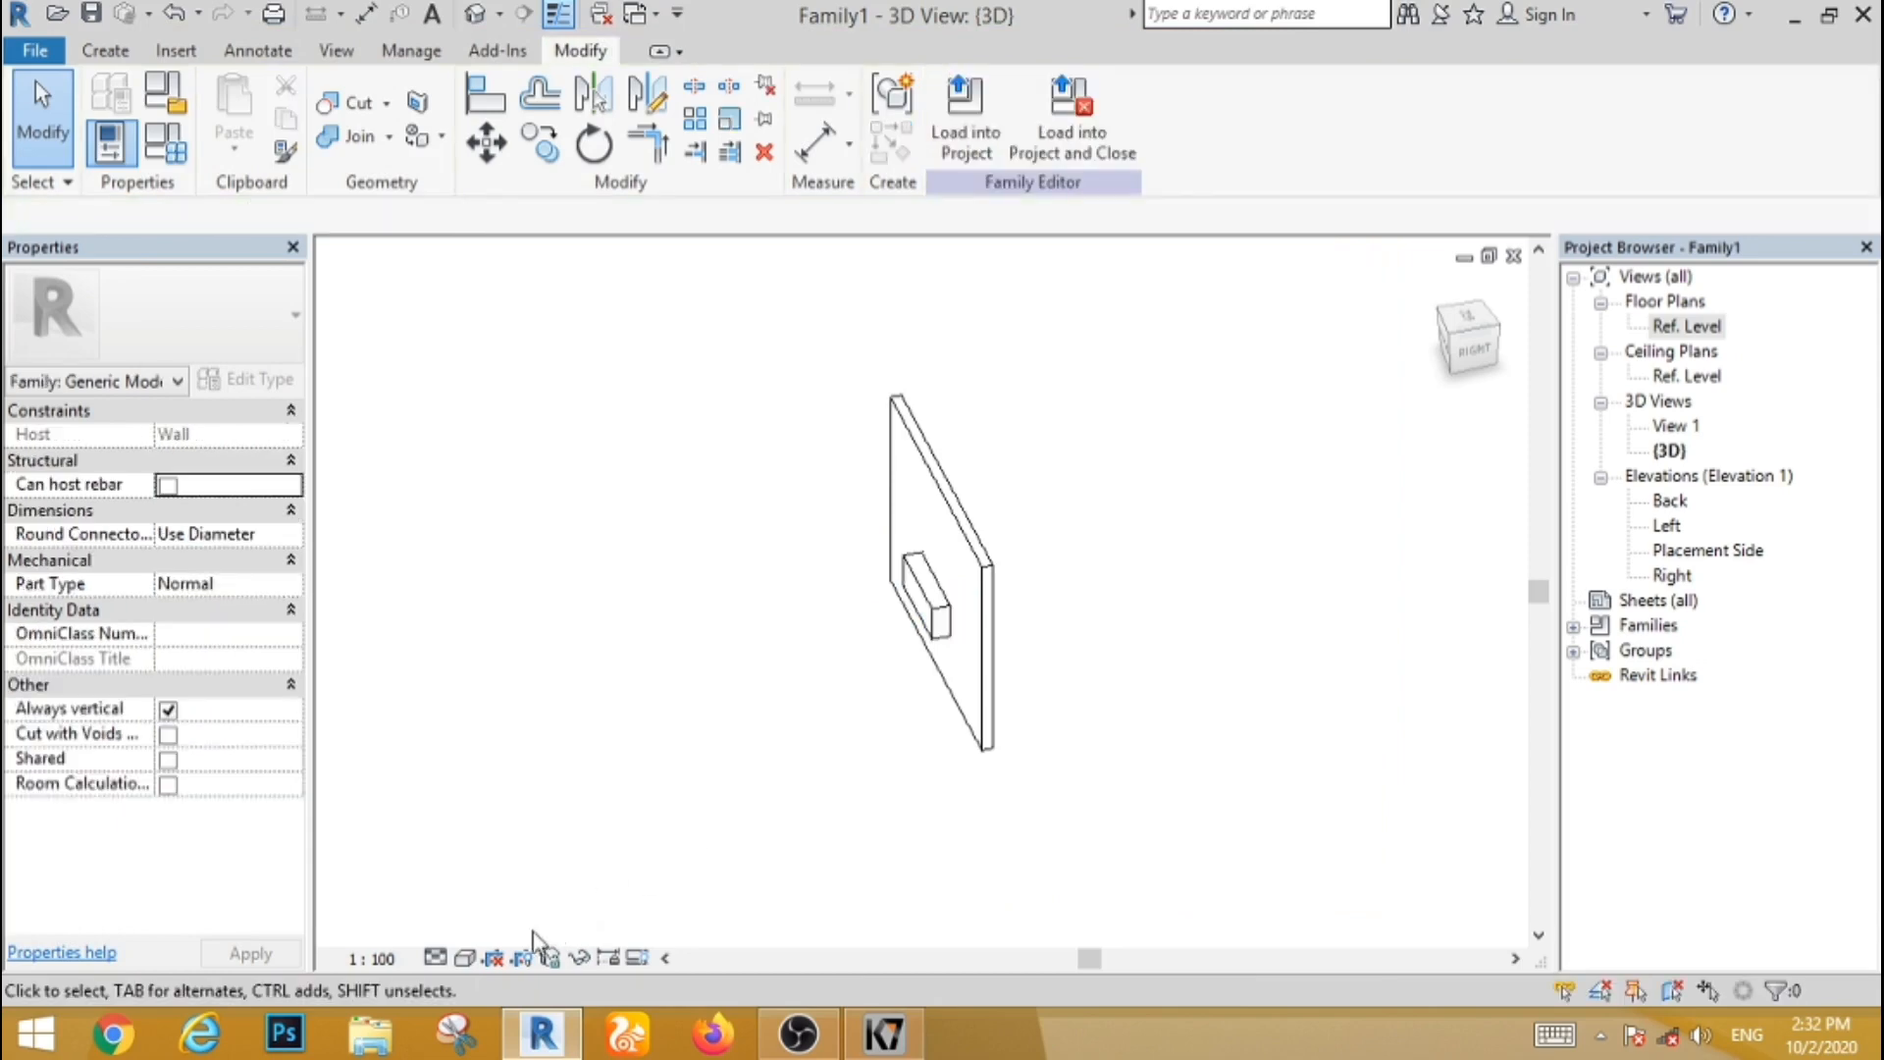
Step: Set the 3D view's visual style to Realistic and inspect the block in the wall from the front and the side
left_click(466, 960)
left_click(574, 899)
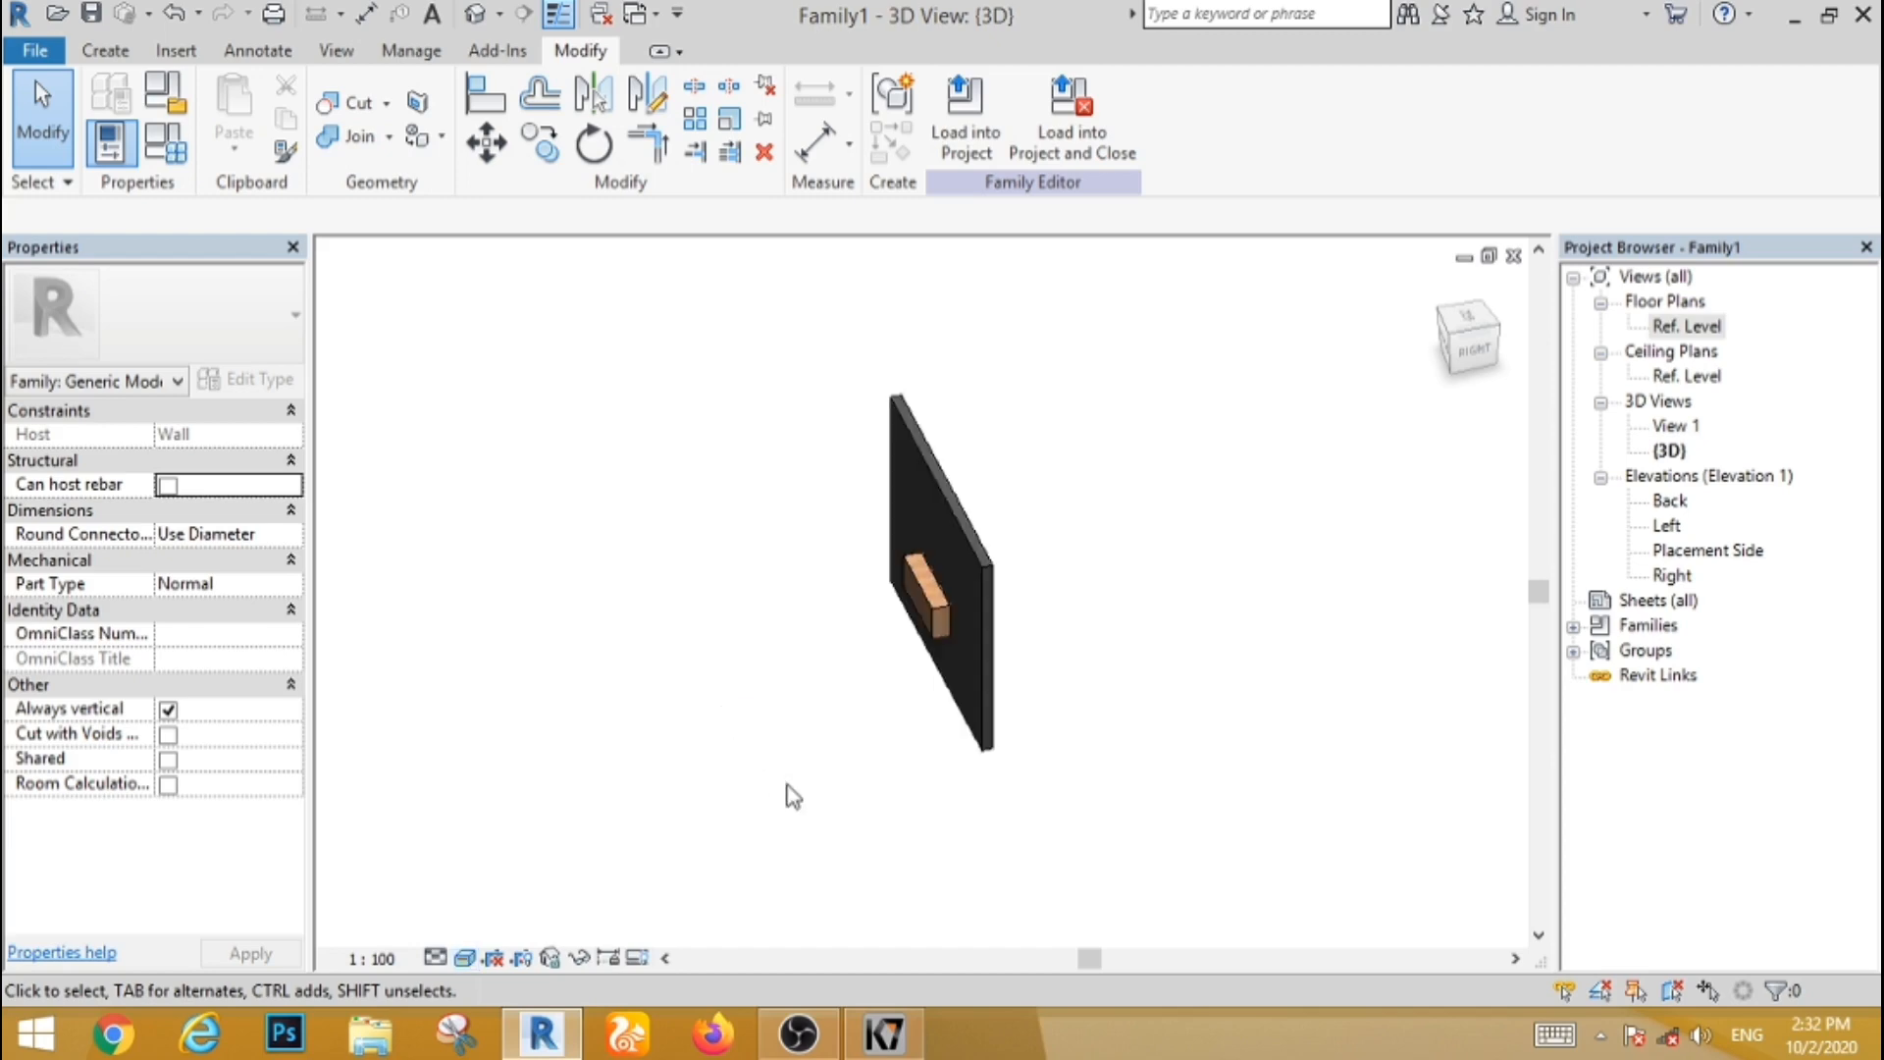
middle_click_drag(779, 791, 1109, 686, "shift")
scroll(701, 586, "up", 2)
scroll(700, 596, "down", 2)
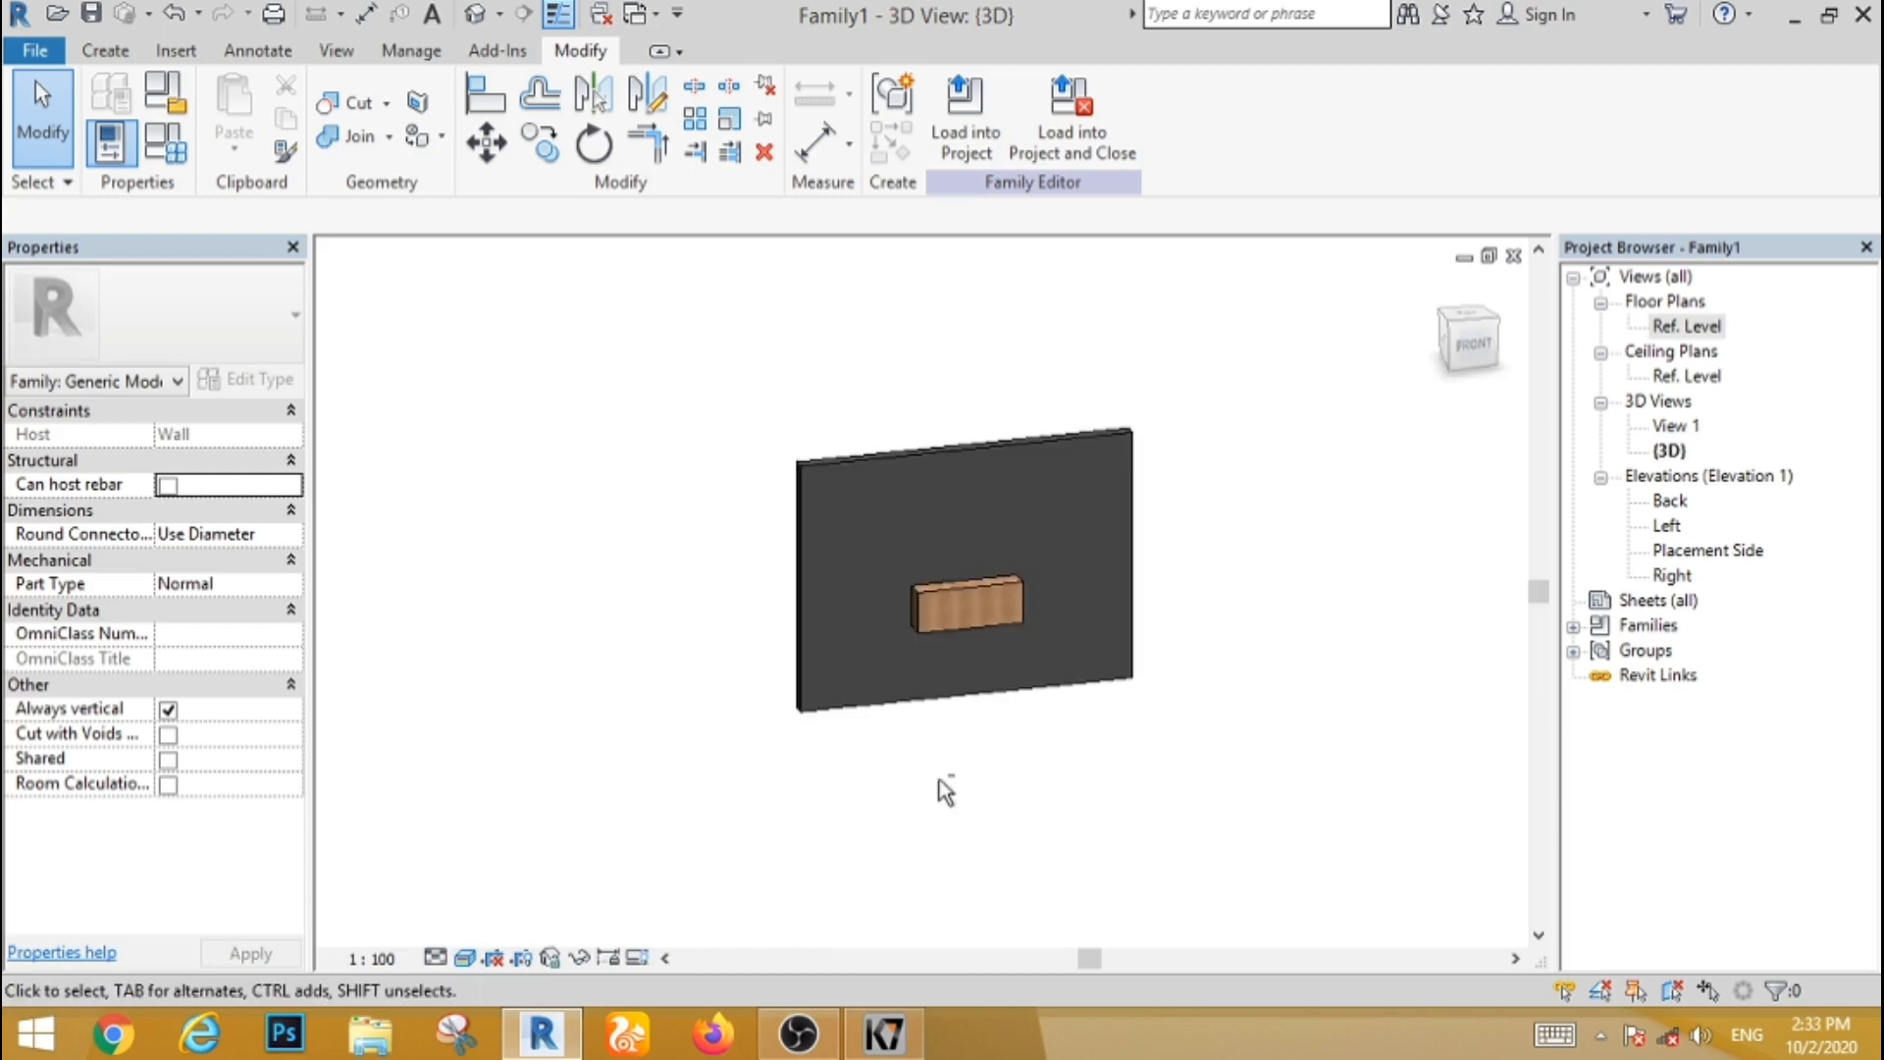
middle_click_drag(945, 786, 1060, 812, "shift")
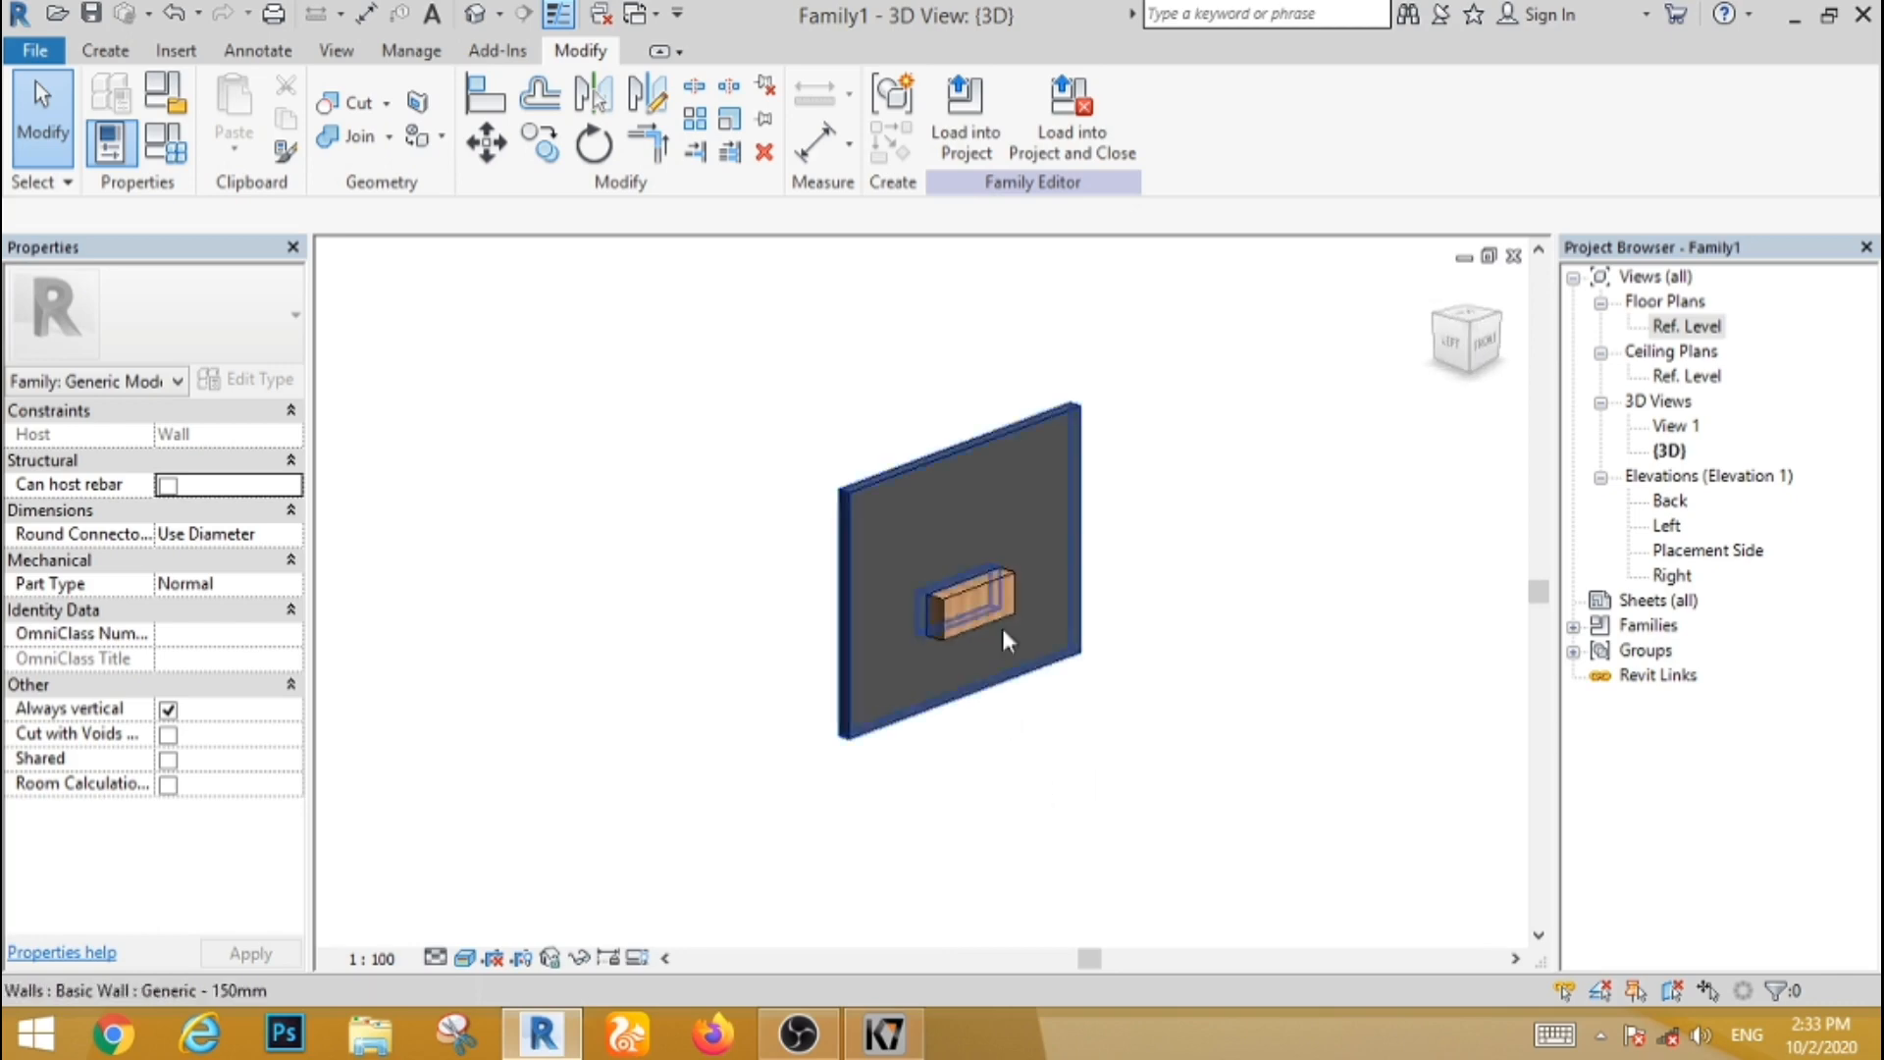
Step: In the Back elevation, start a void extrusion with the front face of the solid block picked as its work plane
scroll(1005, 596, "up", 4)
scroll(1005, 597, "up", 3)
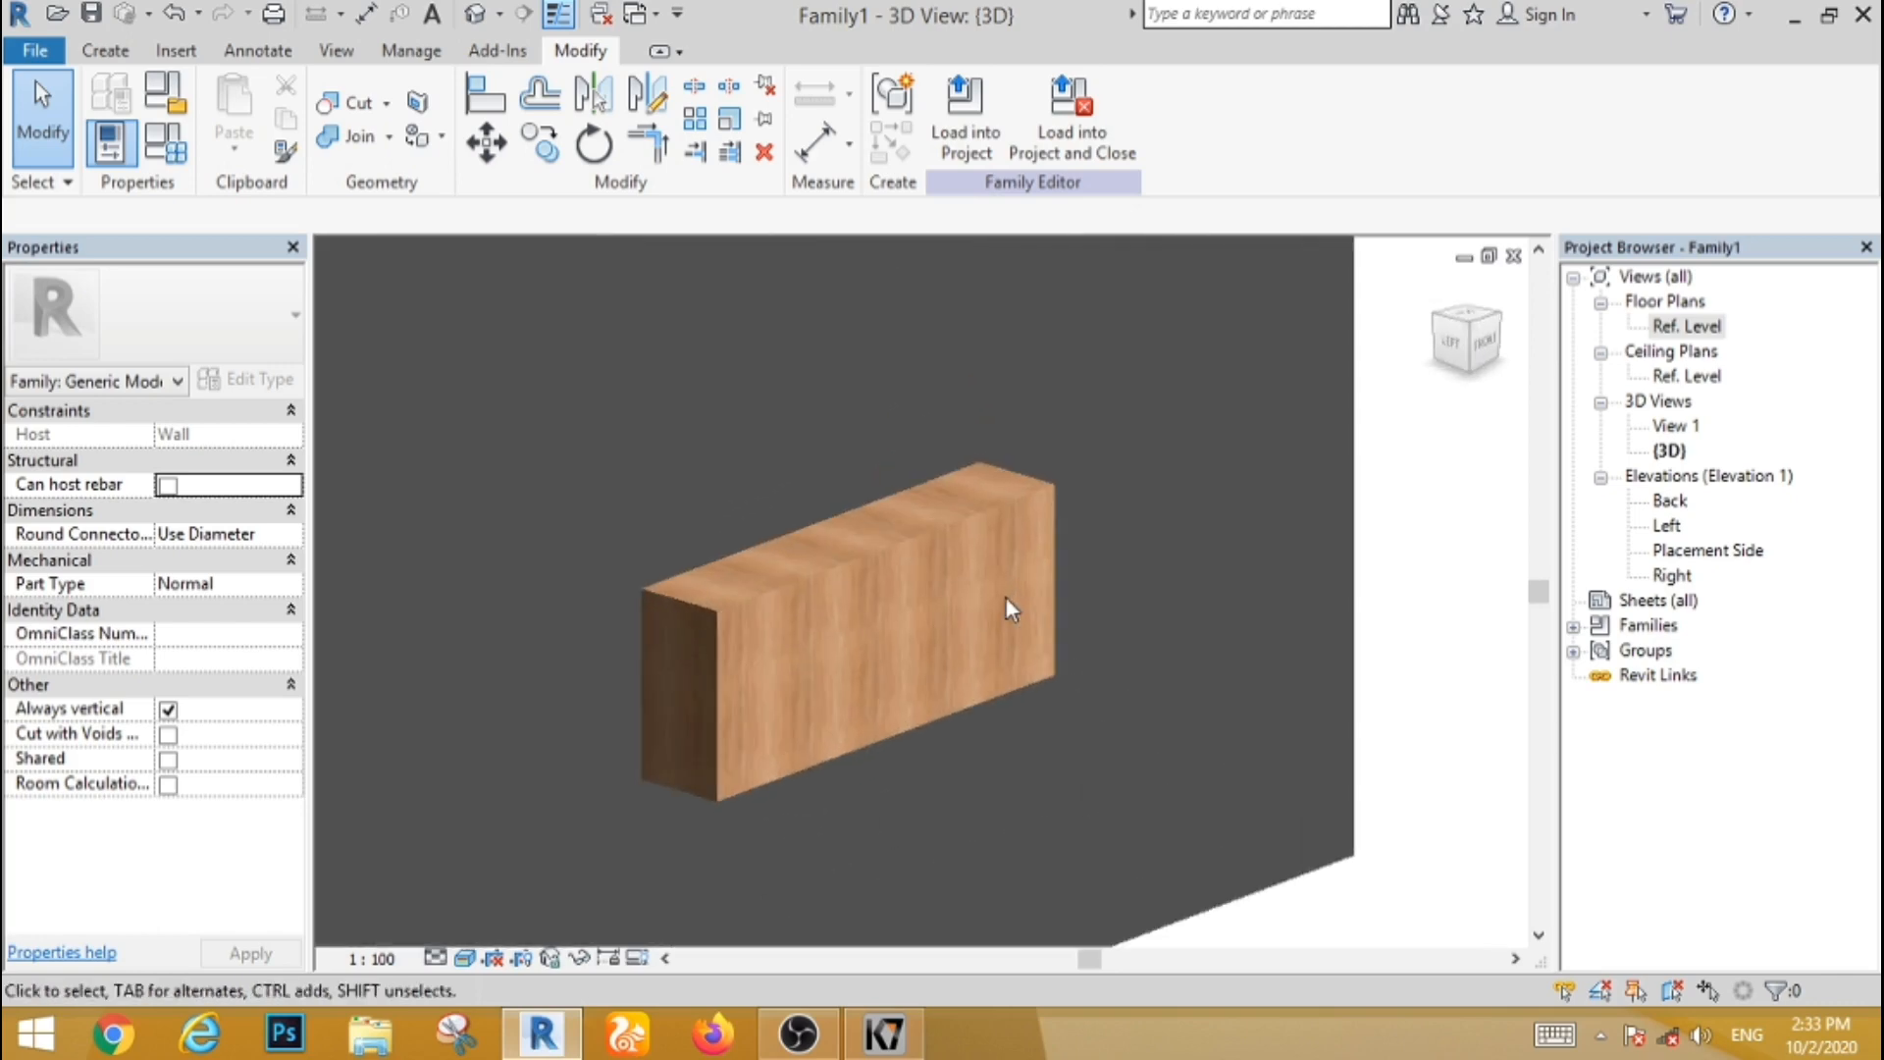
scroll(1005, 597, "down", 3)
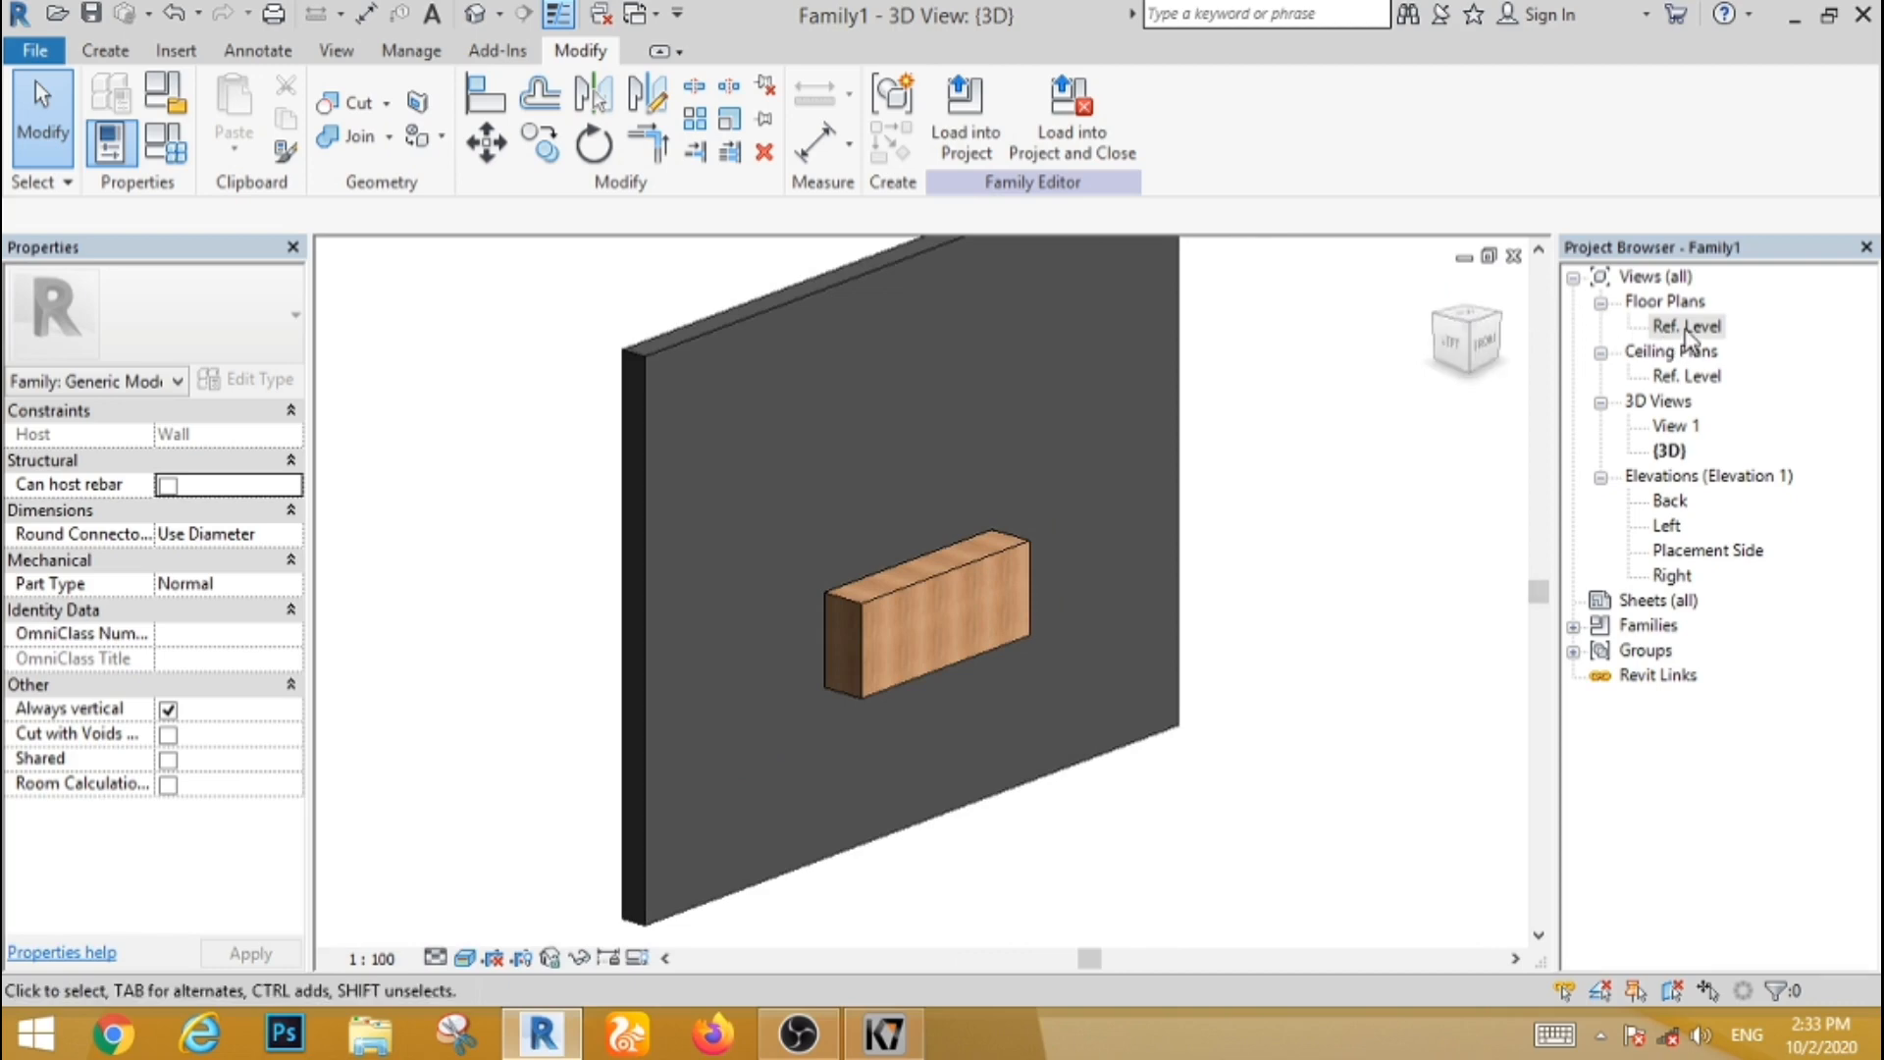
double_click(1664, 505)
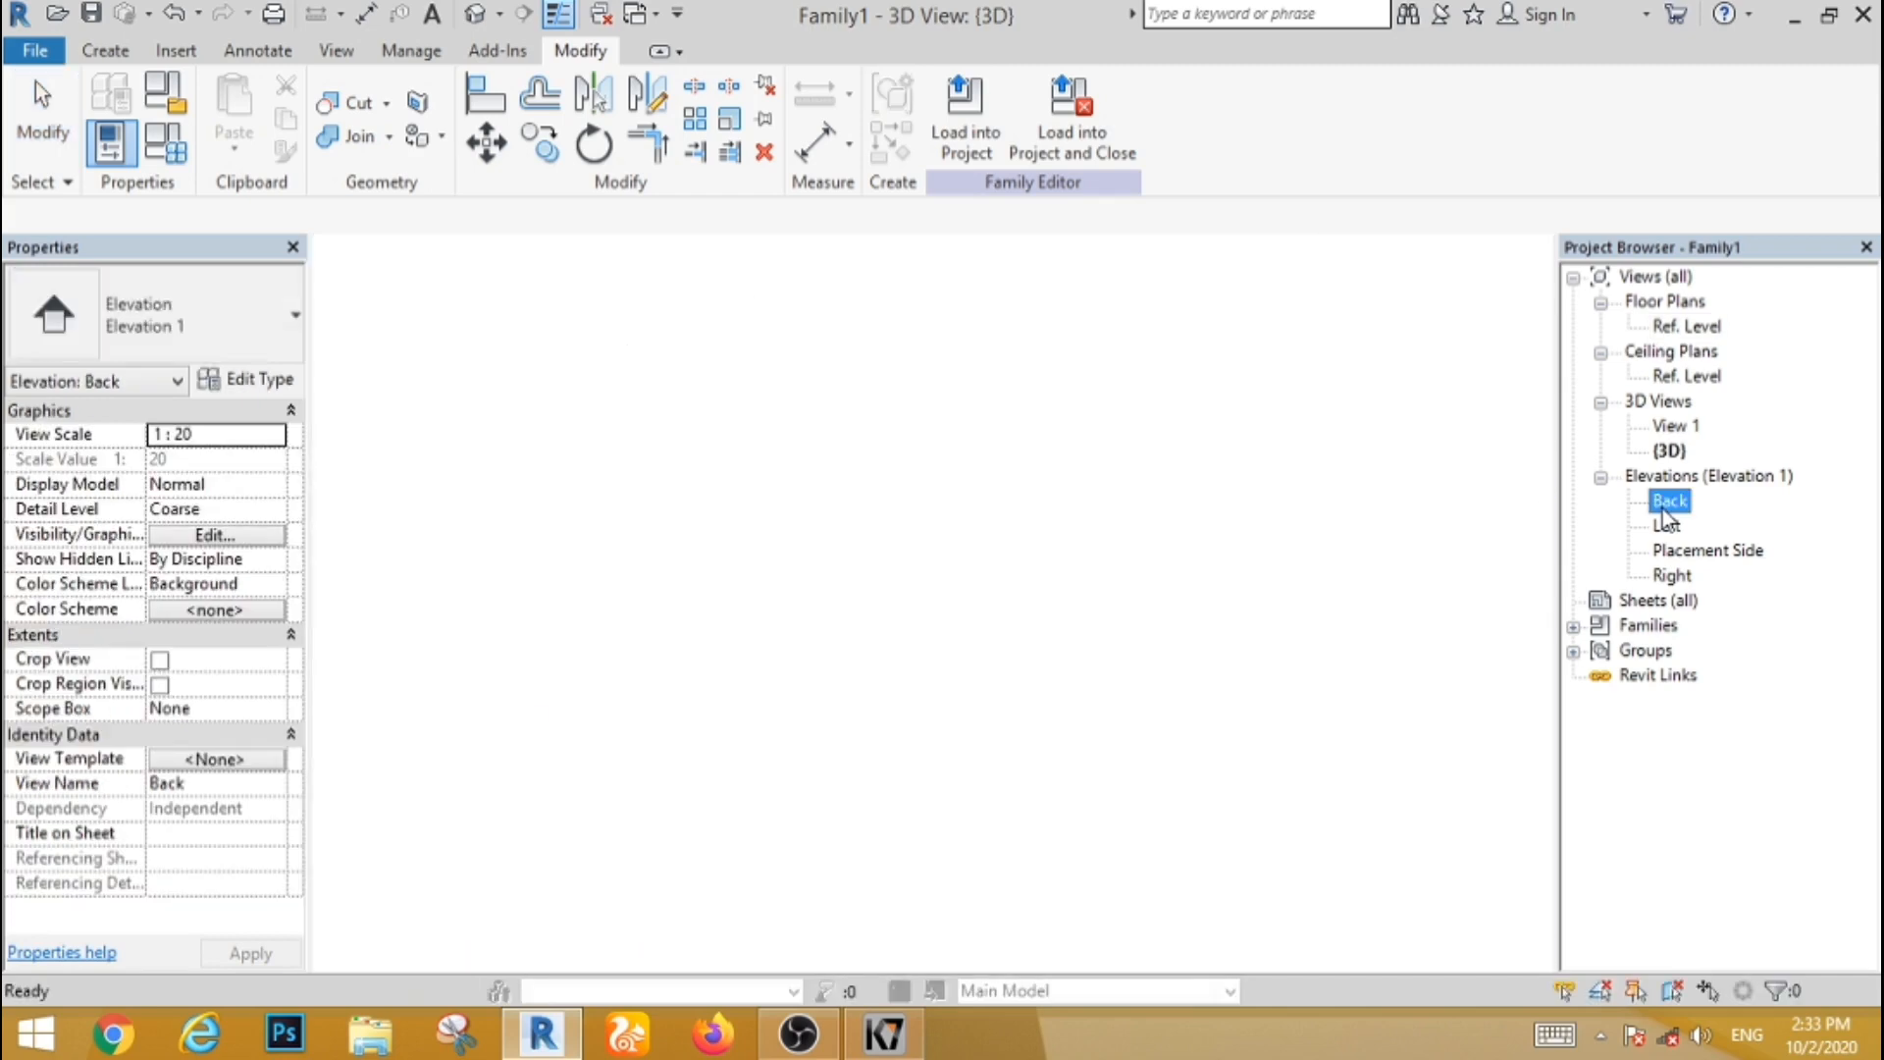
scroll(826, 599, "down", 4)
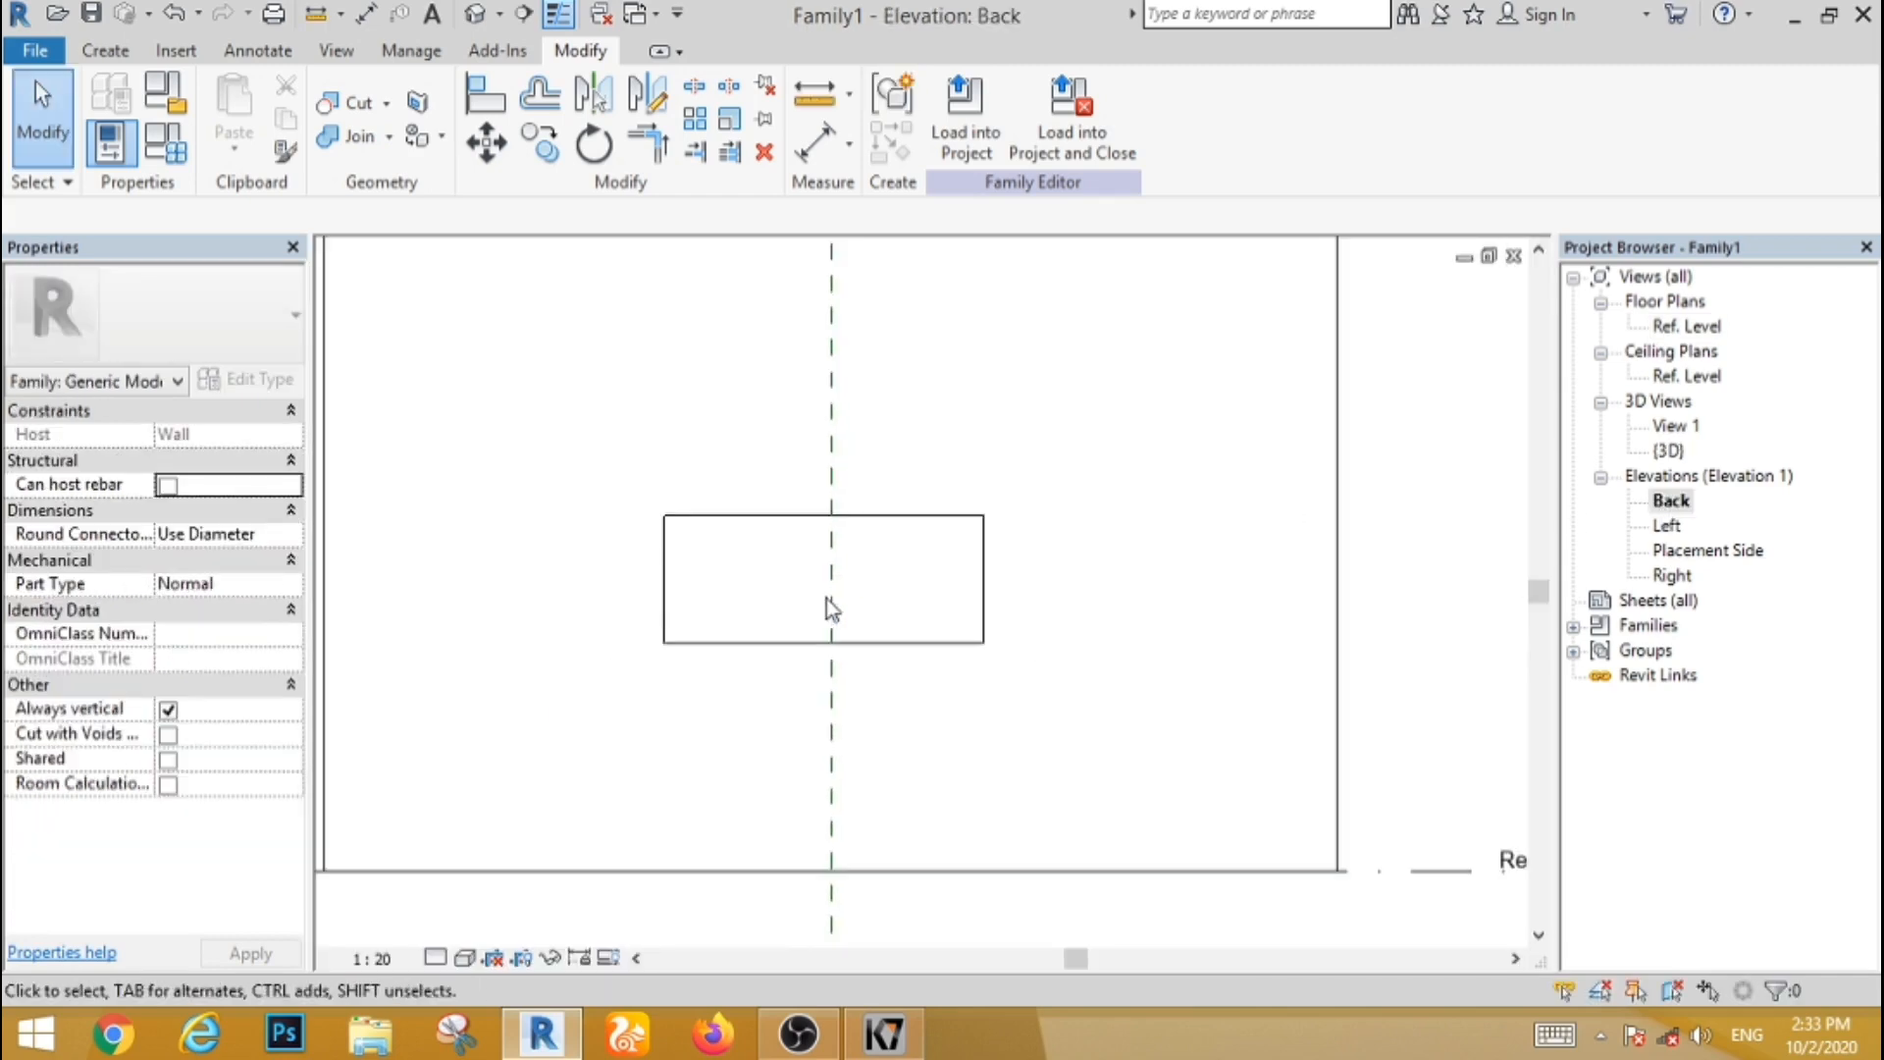
left_click(105, 51)
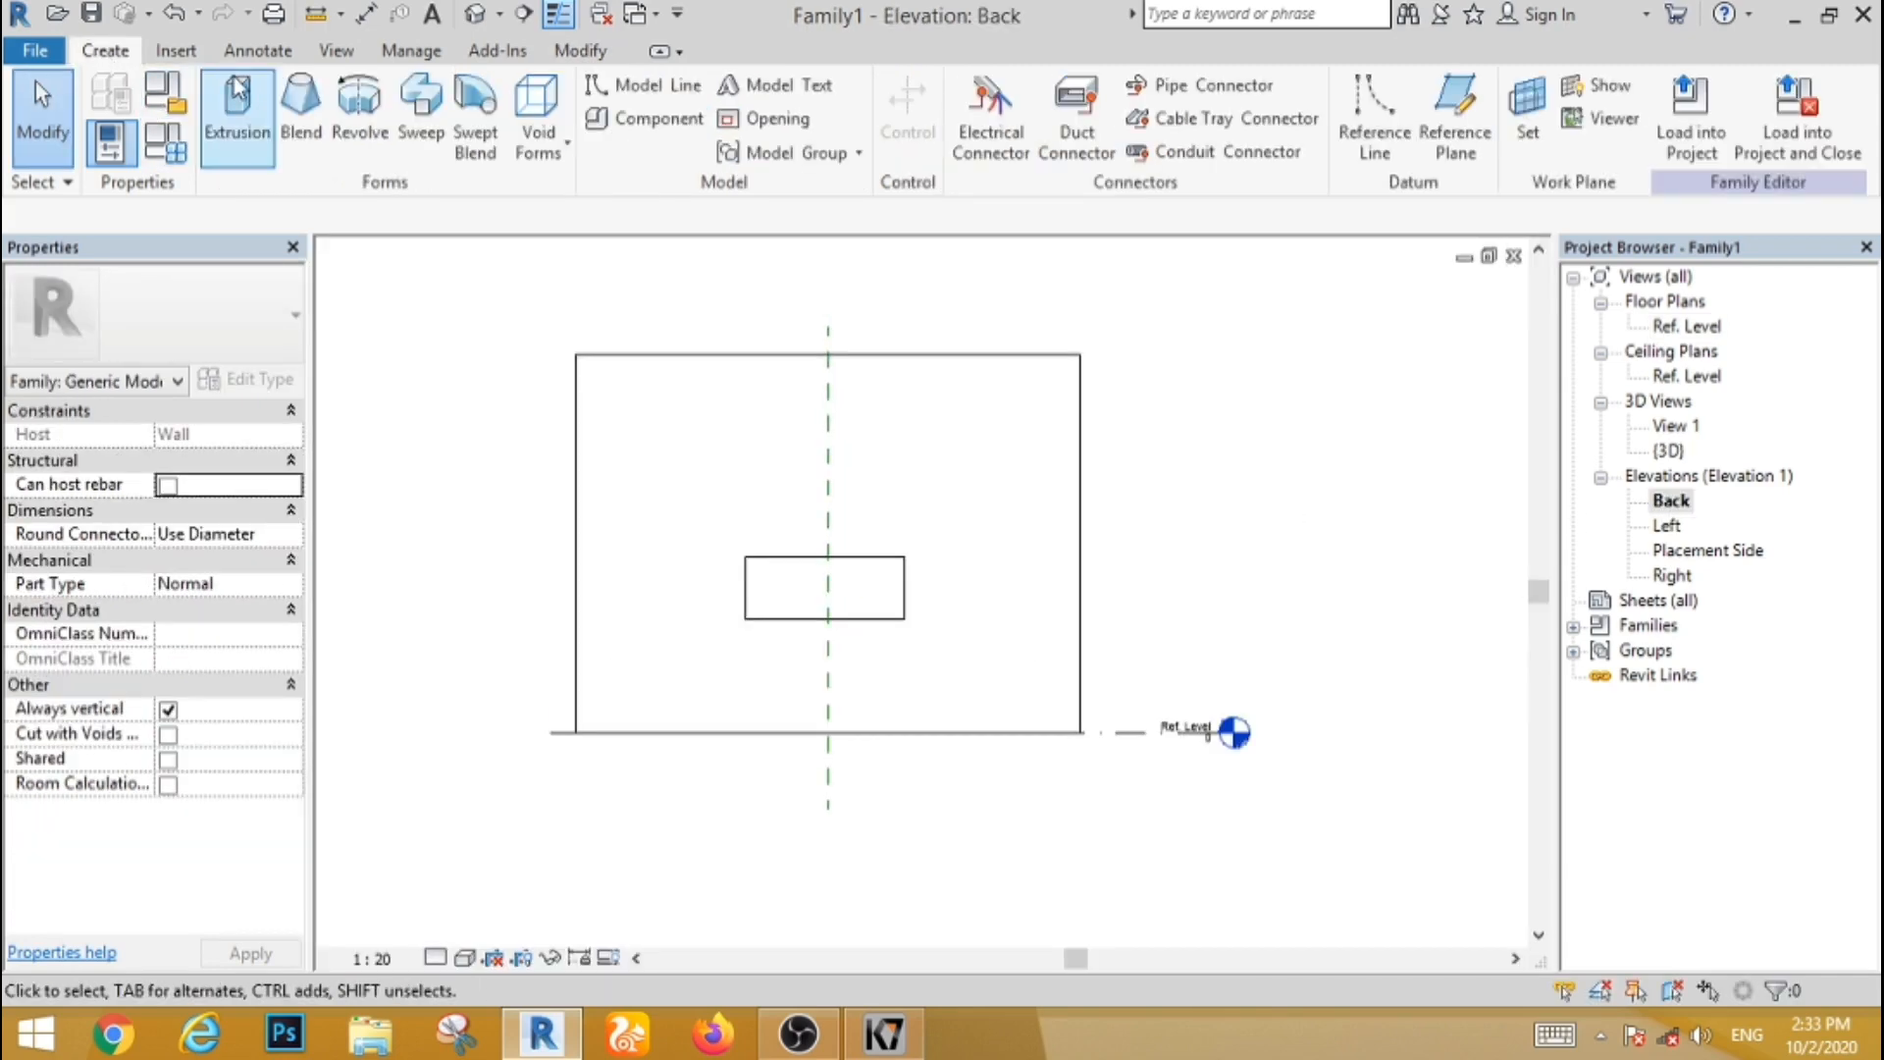
left_click(563, 150)
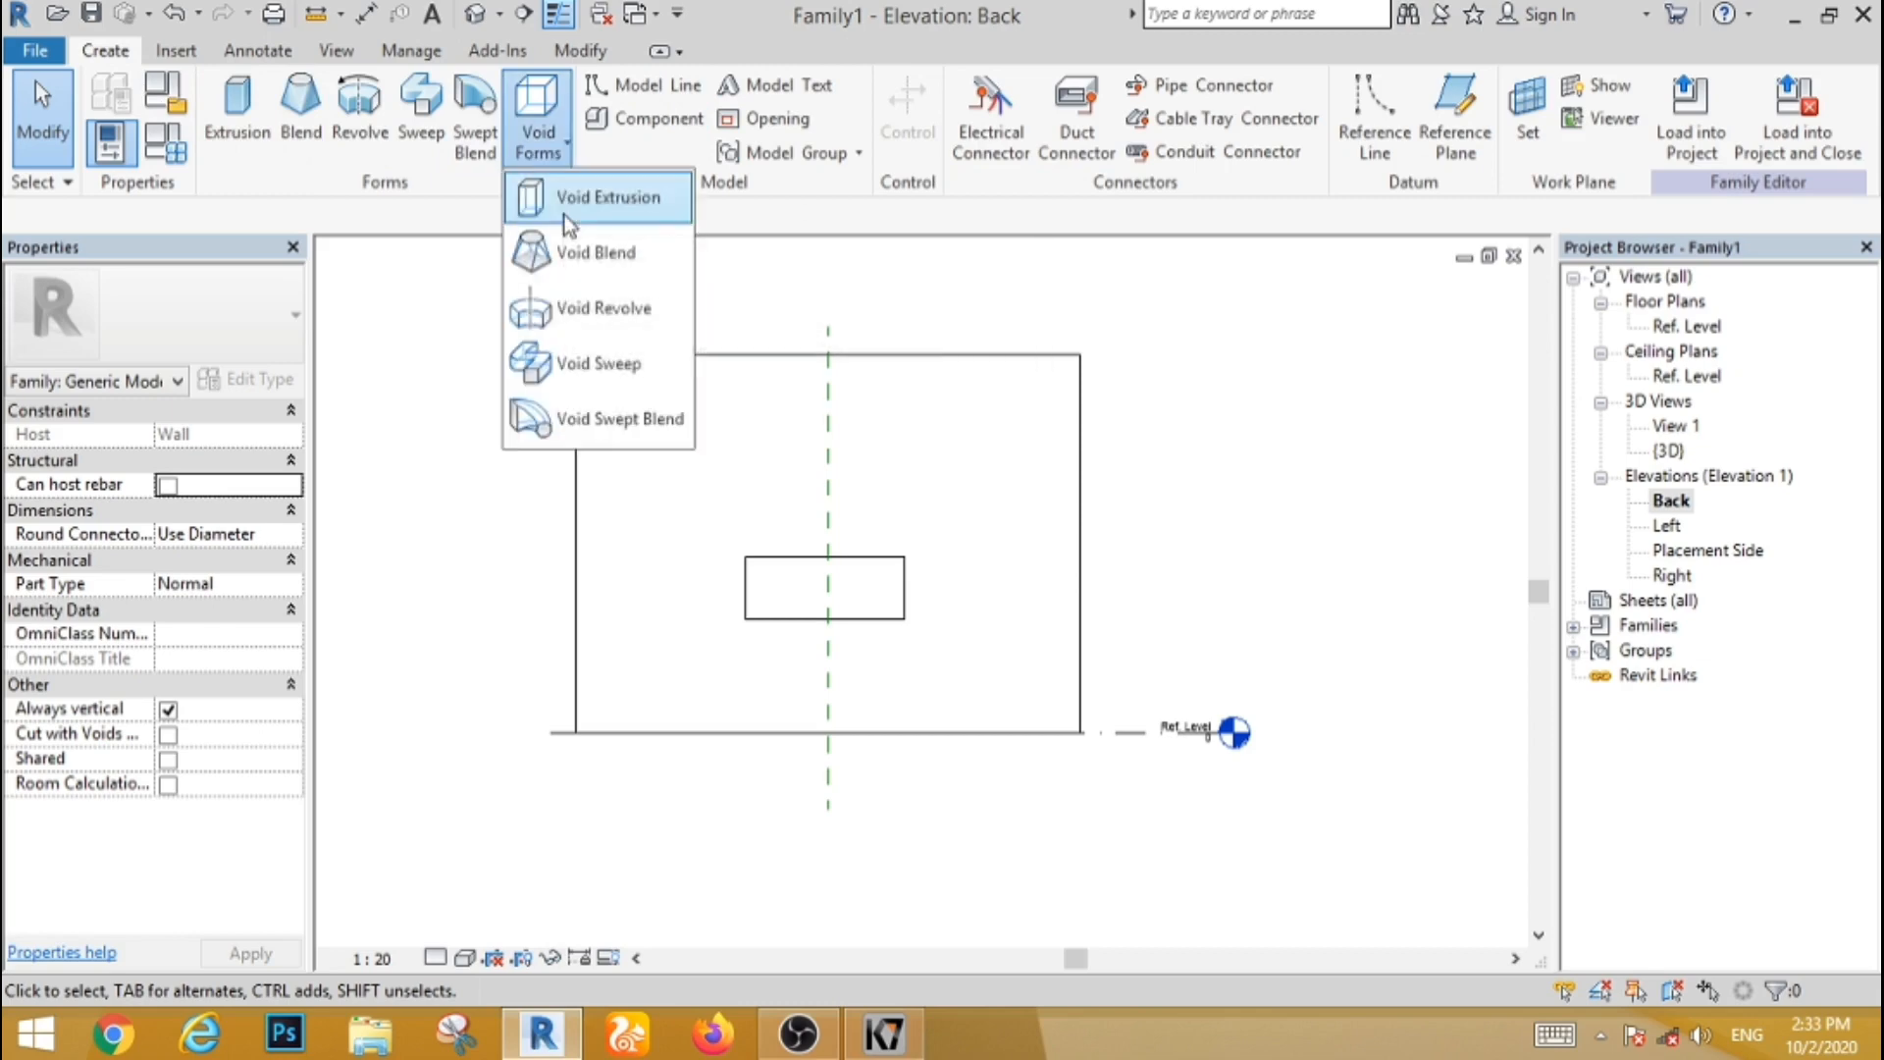
left_click(563, 214)
left_click(1199, 128)
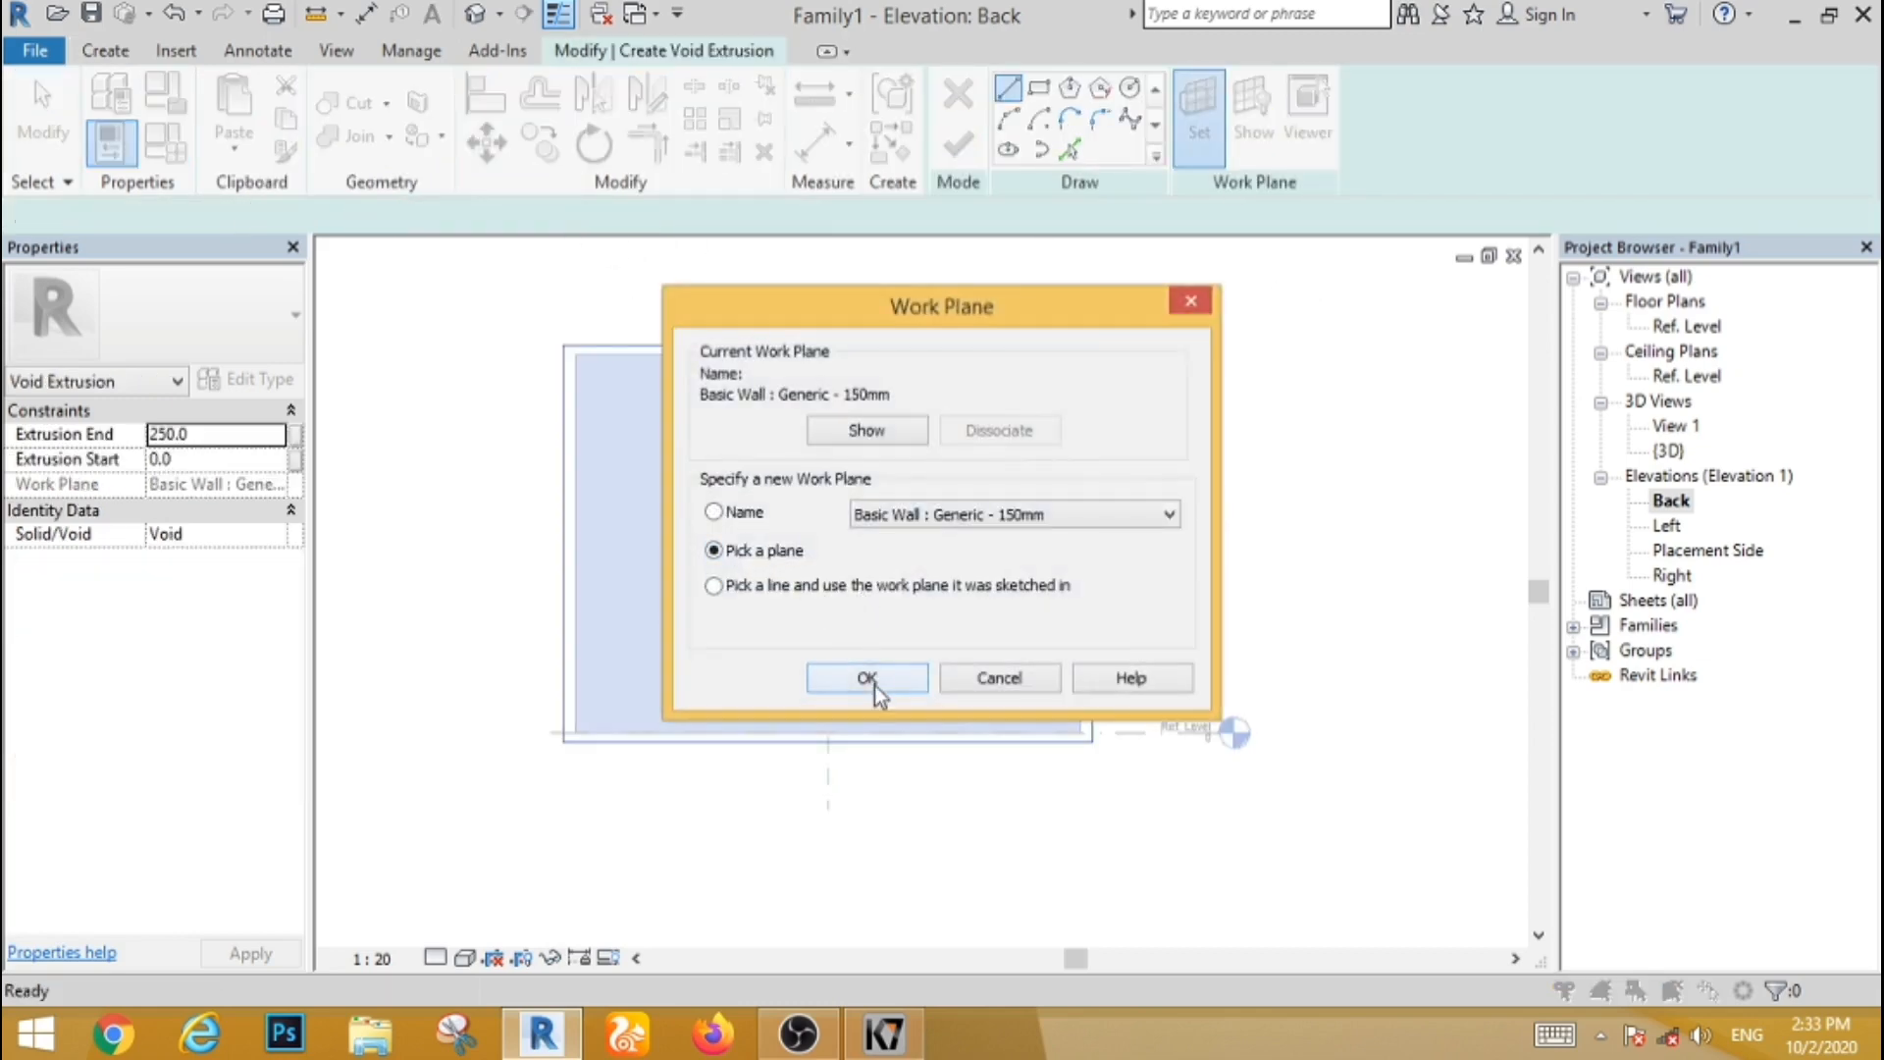
left_click(871, 679)
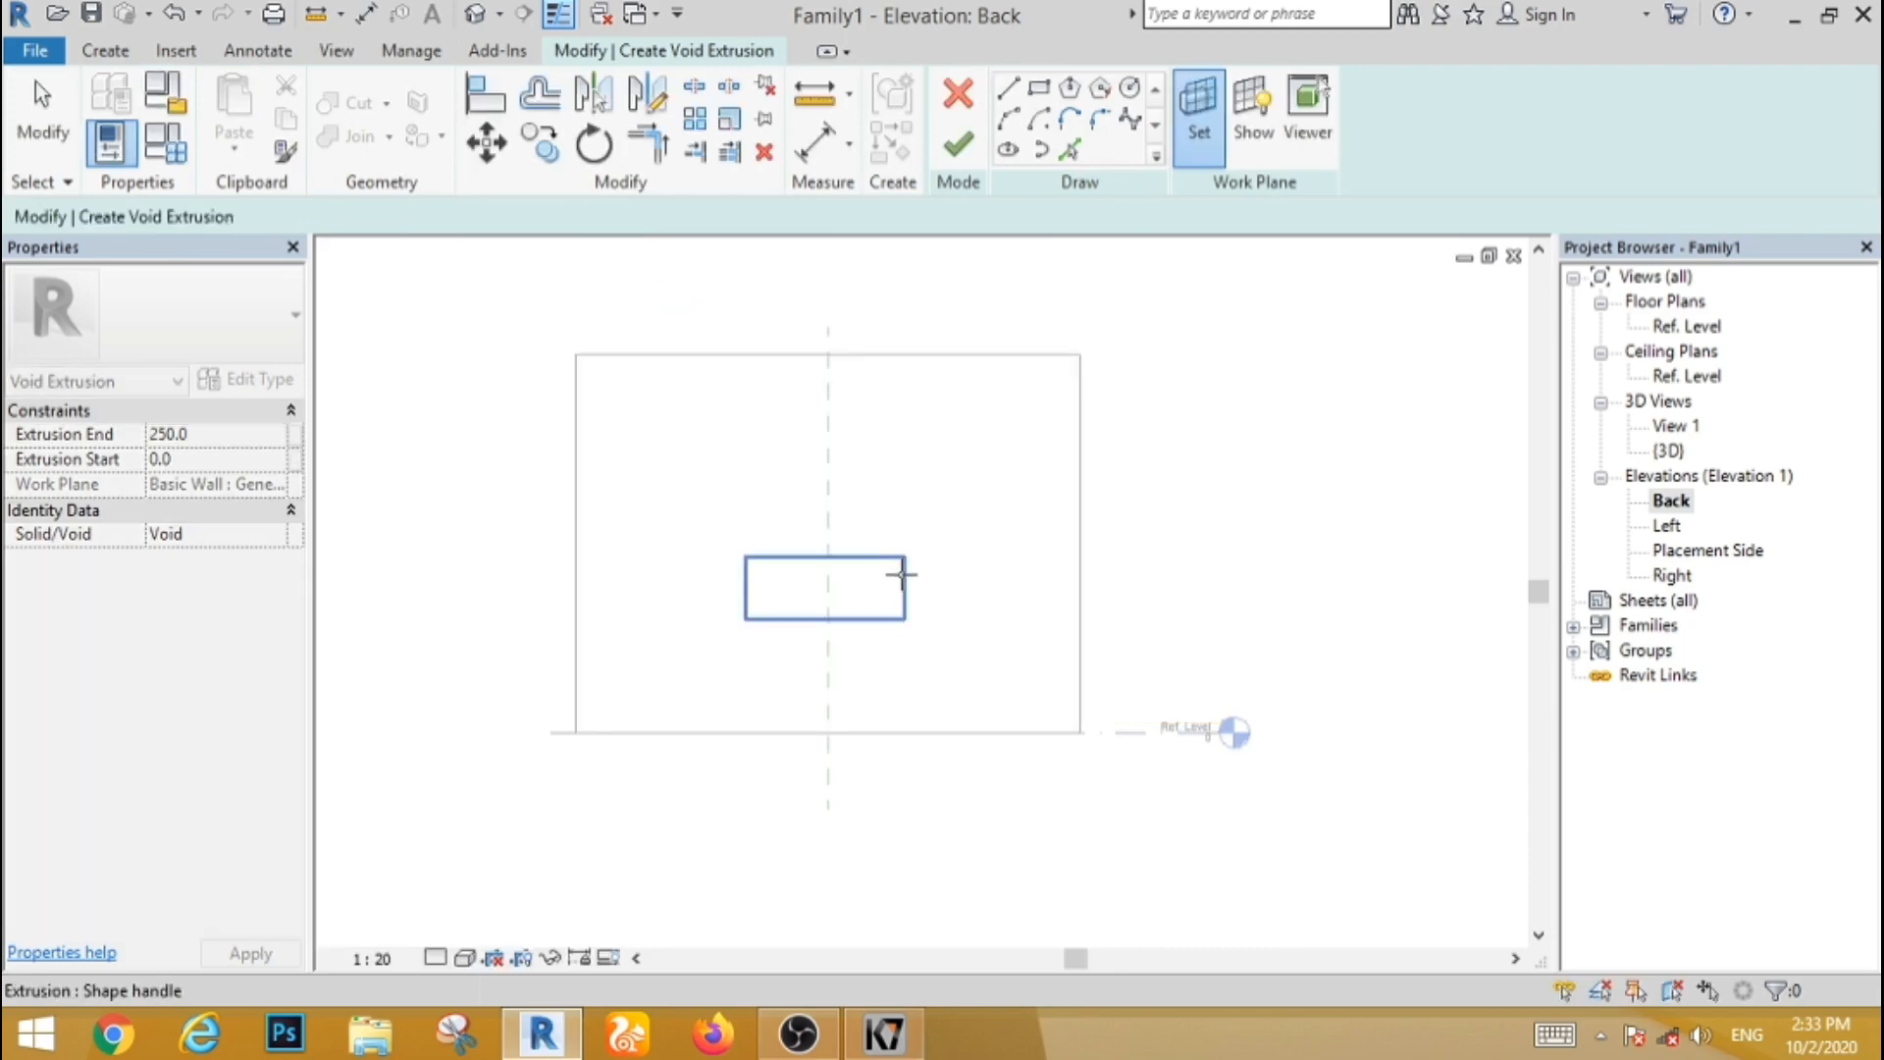
left_click(901, 575)
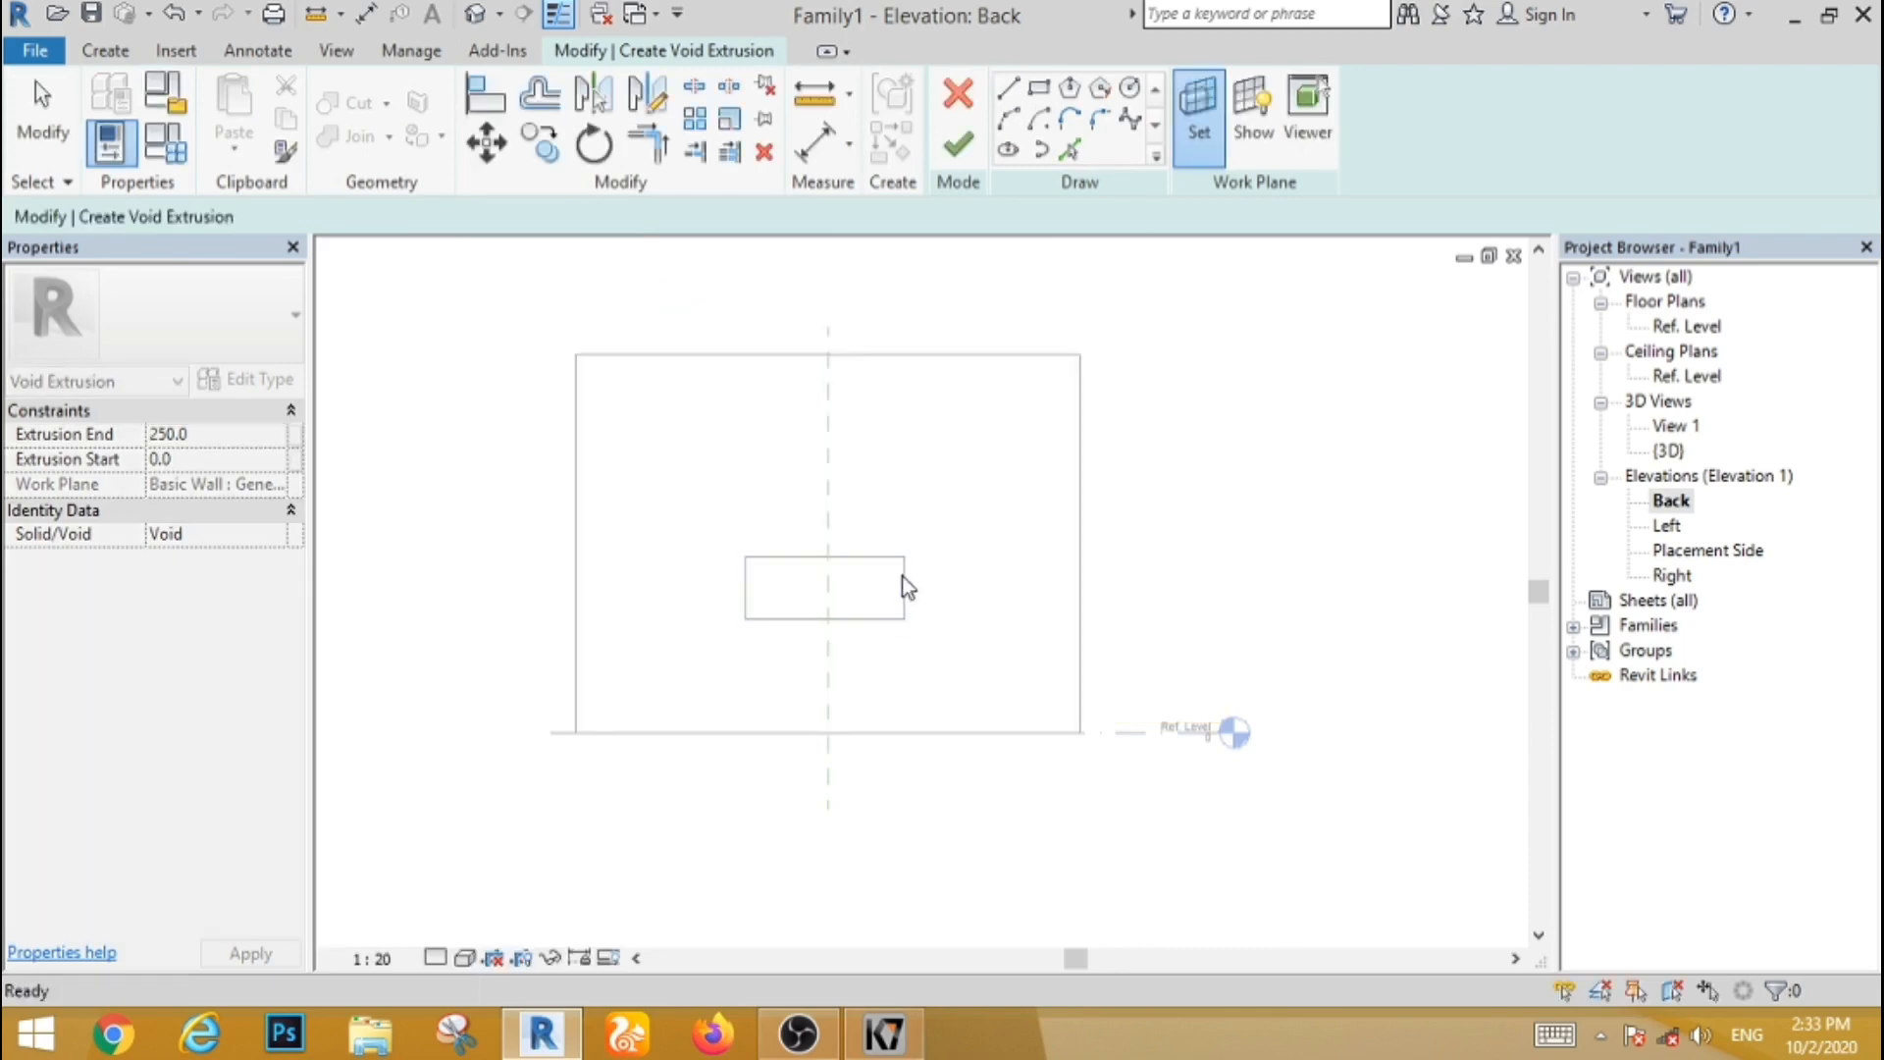
Step: Sketch the void as a rectangle offset 30 mm inside the solid block's outline, and finish it with a 250 mm depth
left_click(1038, 91)
left_click(454, 218)
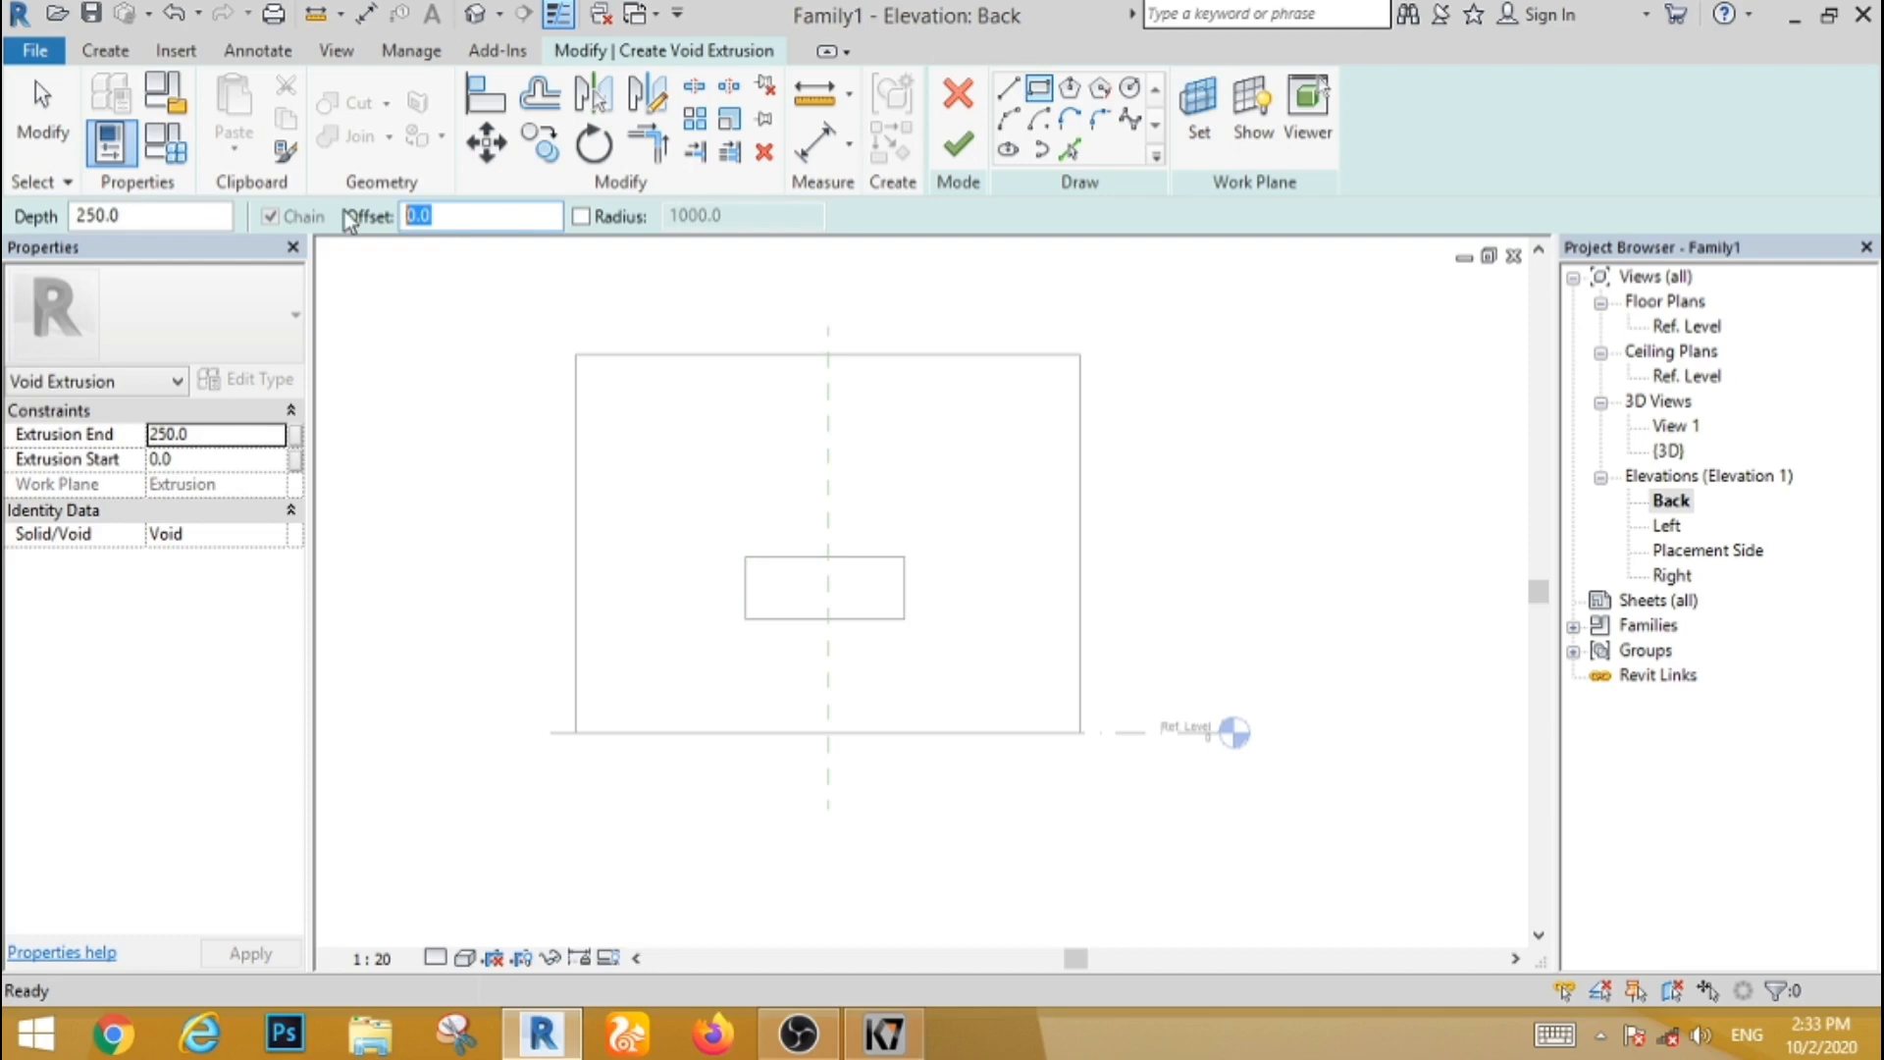
type("30")
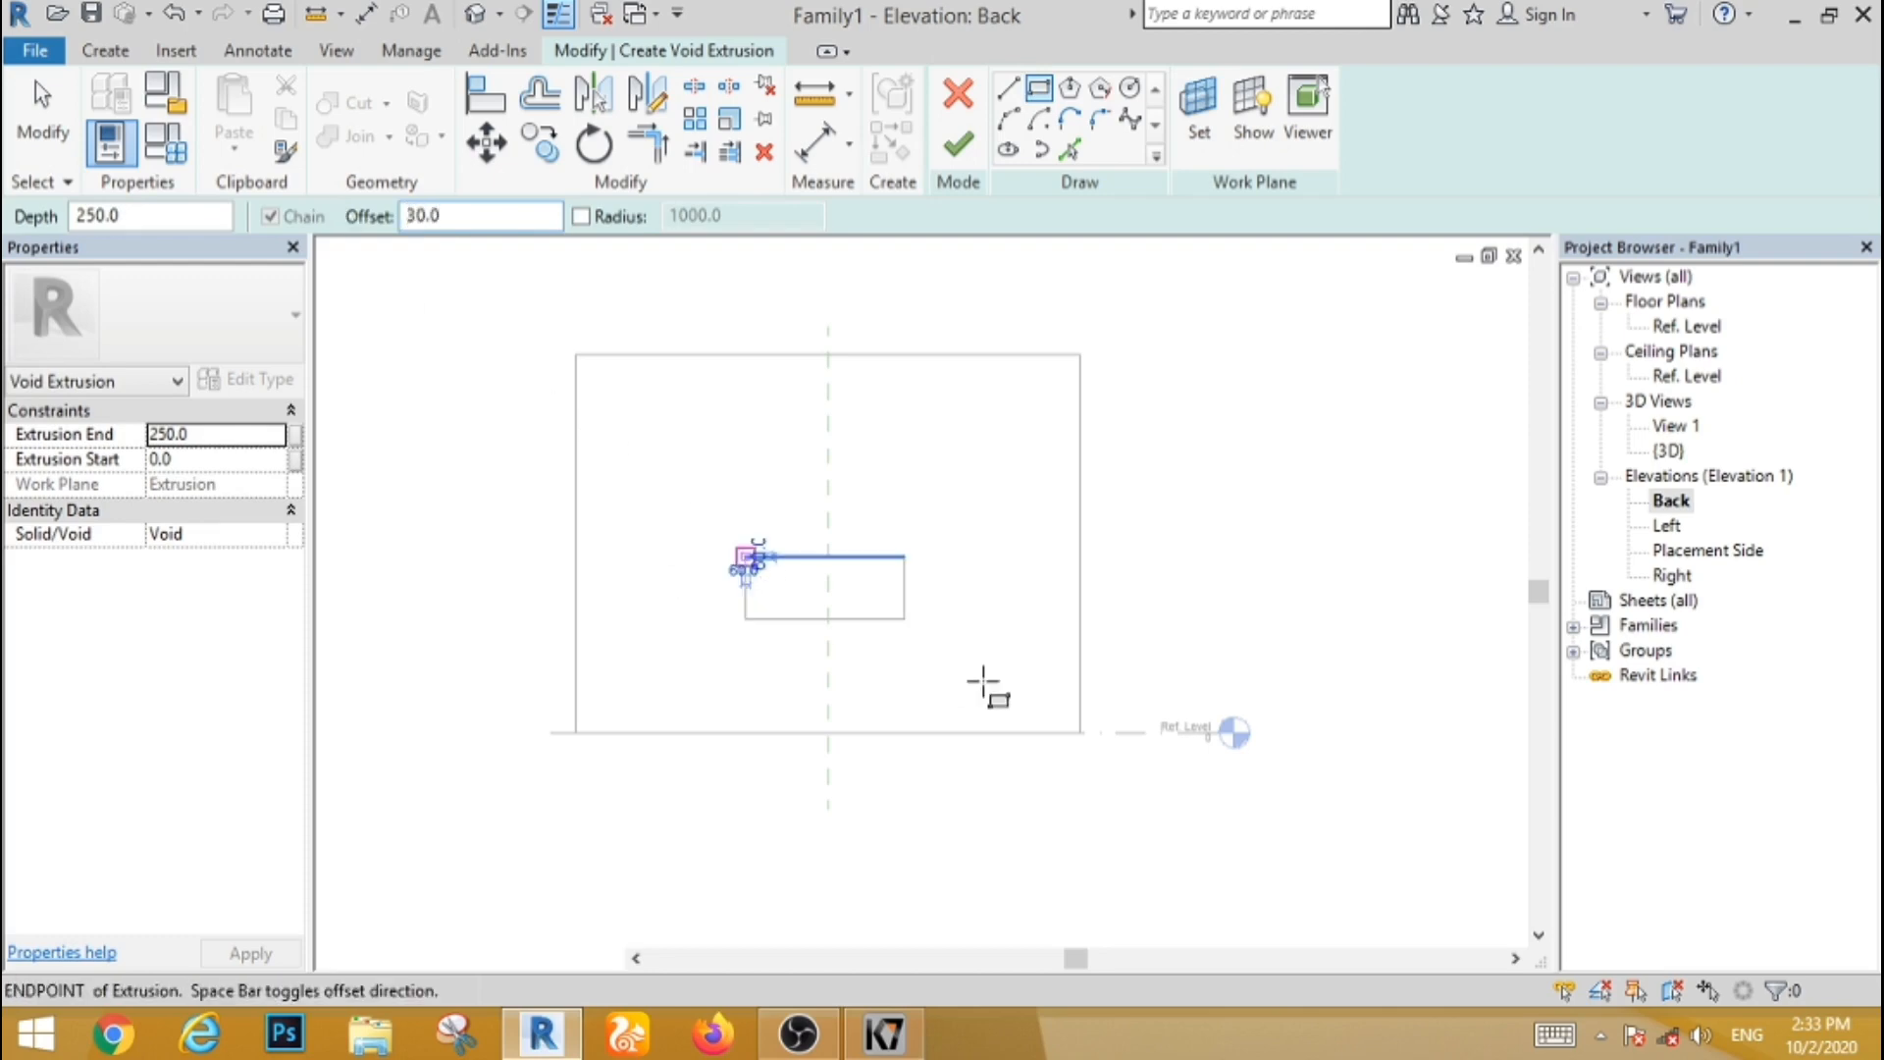
left_click(744, 557)
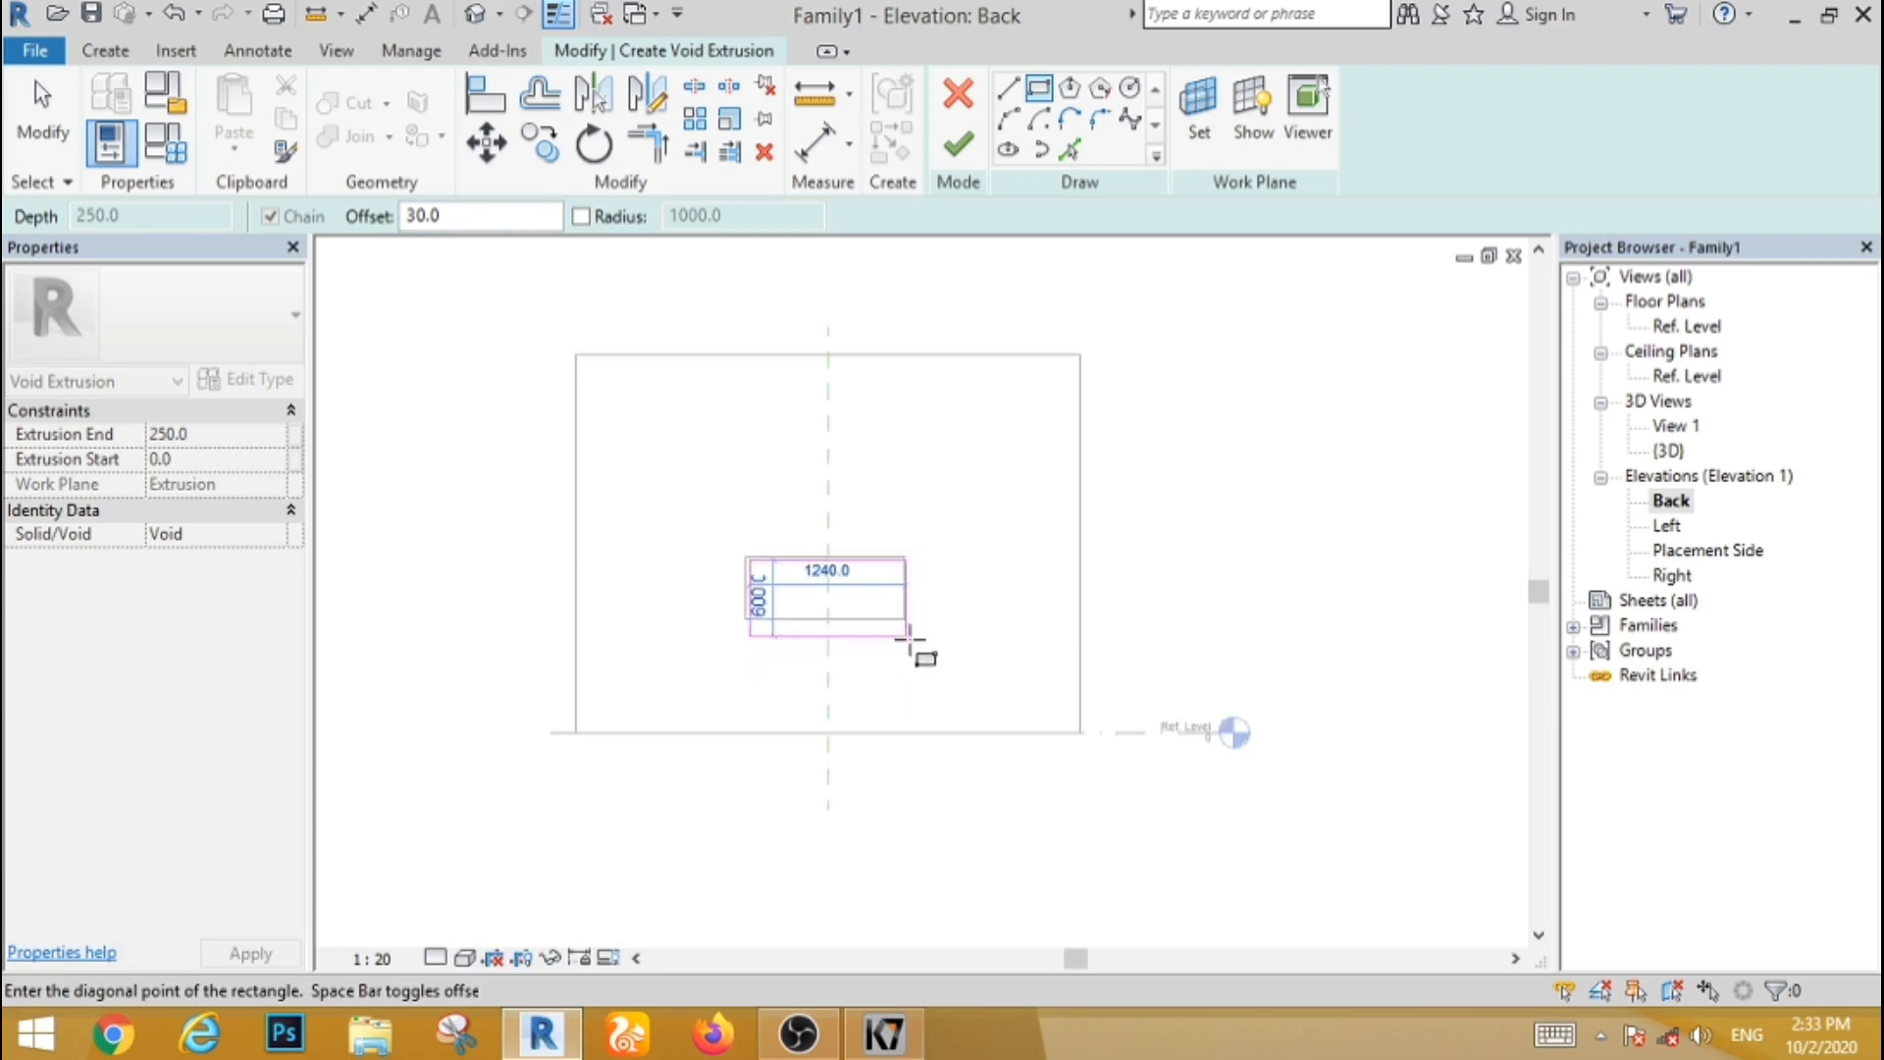
scroll(915, 648, "up", 5)
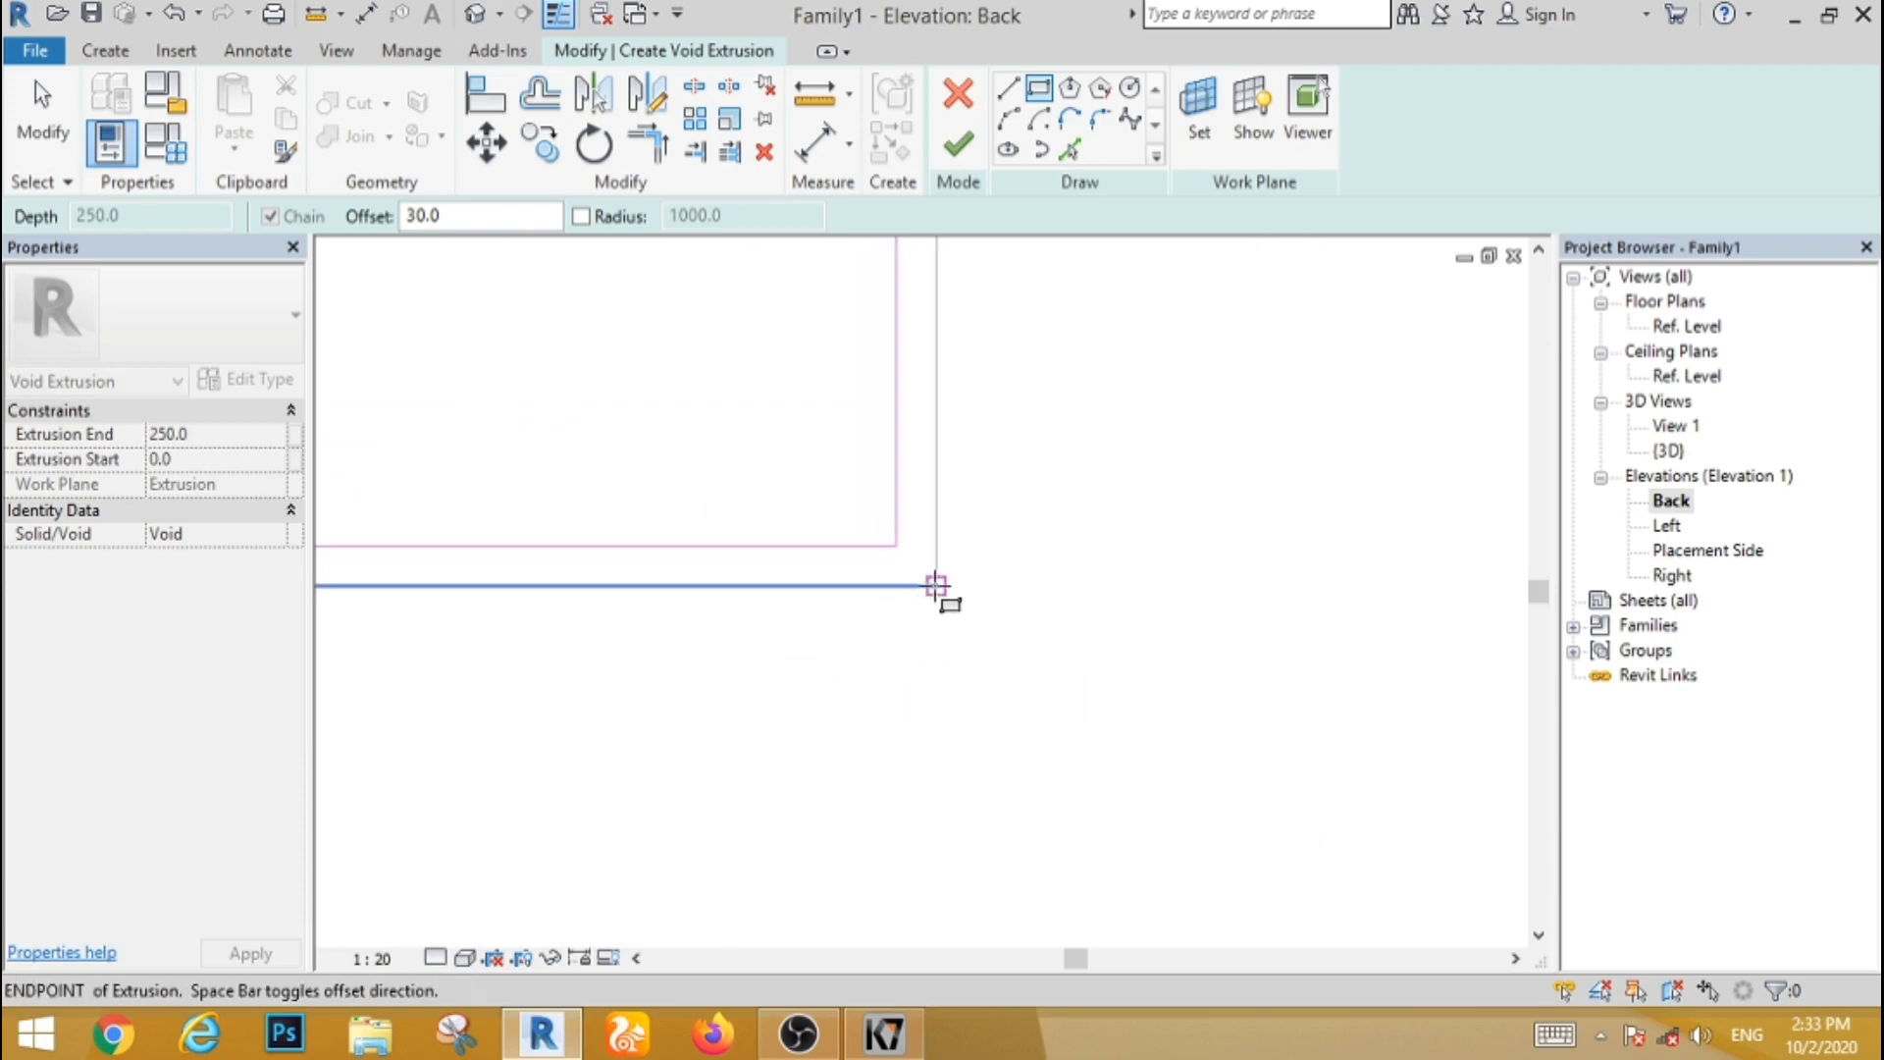
left_click(936, 586)
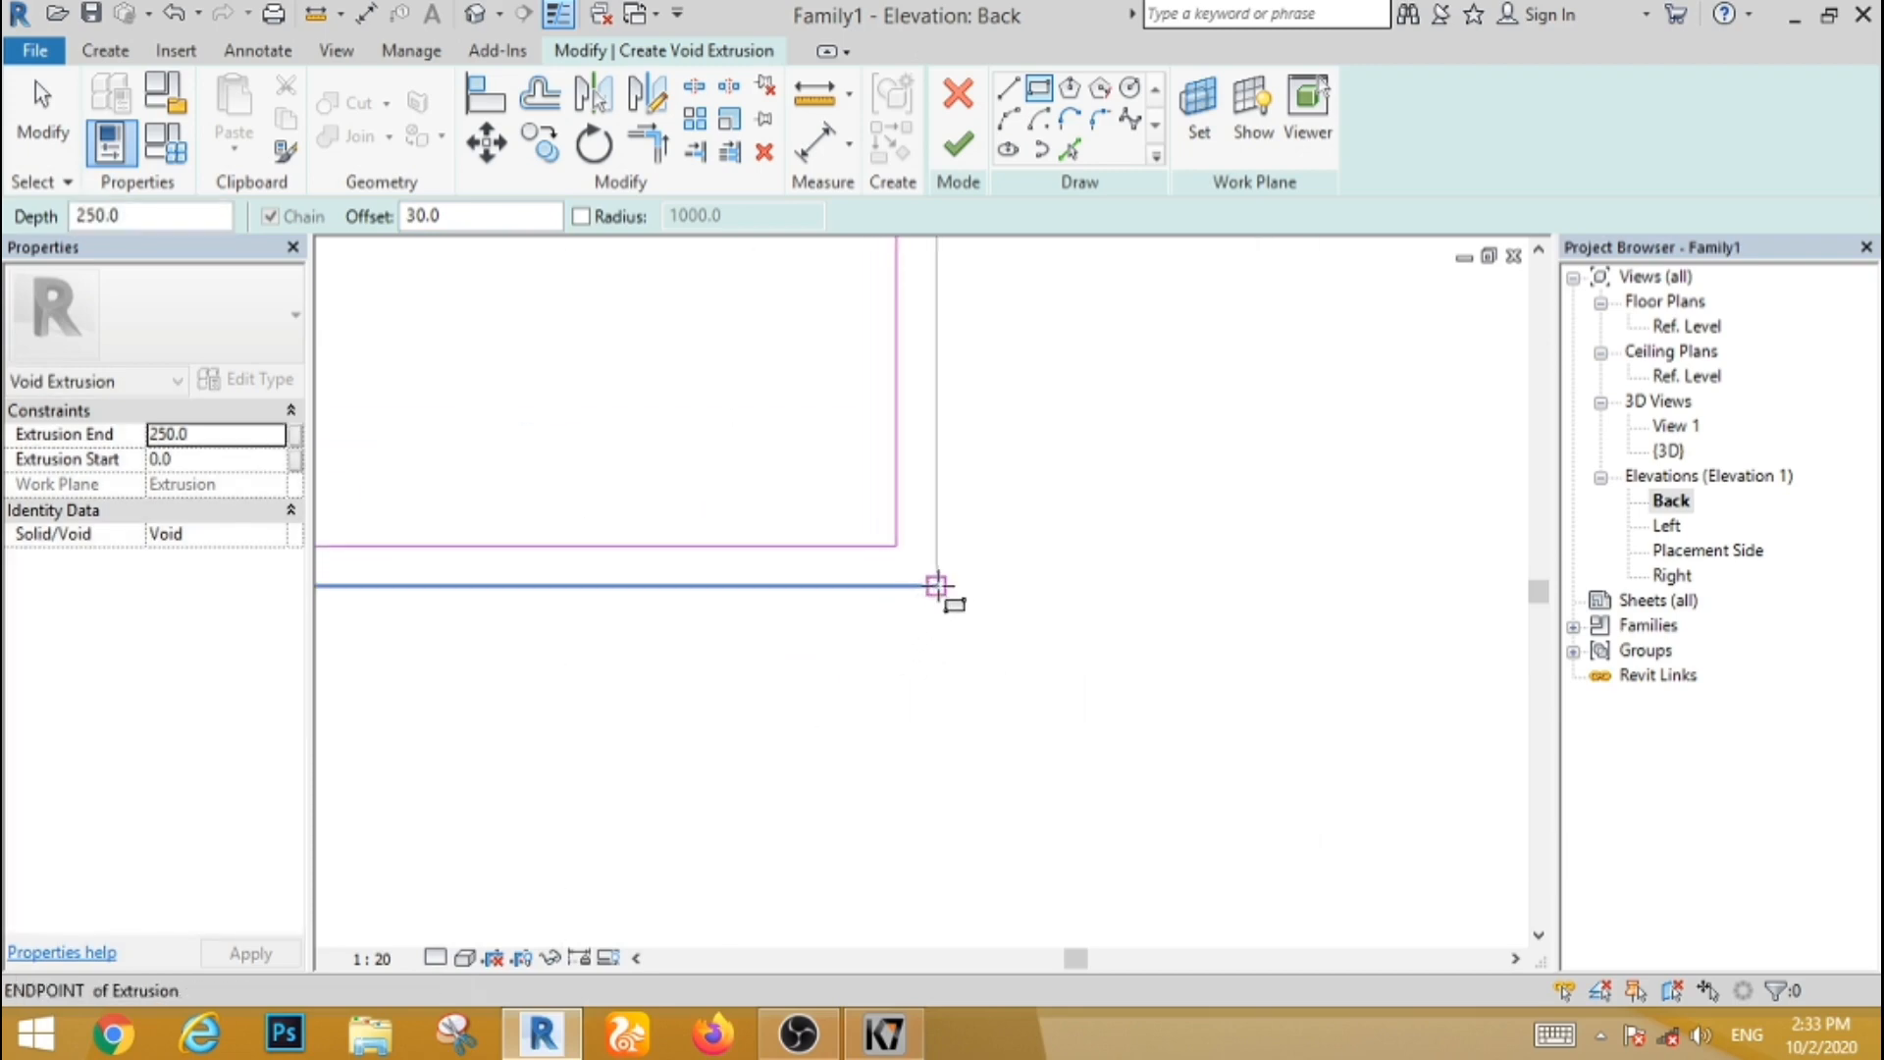
left_click(962, 147)
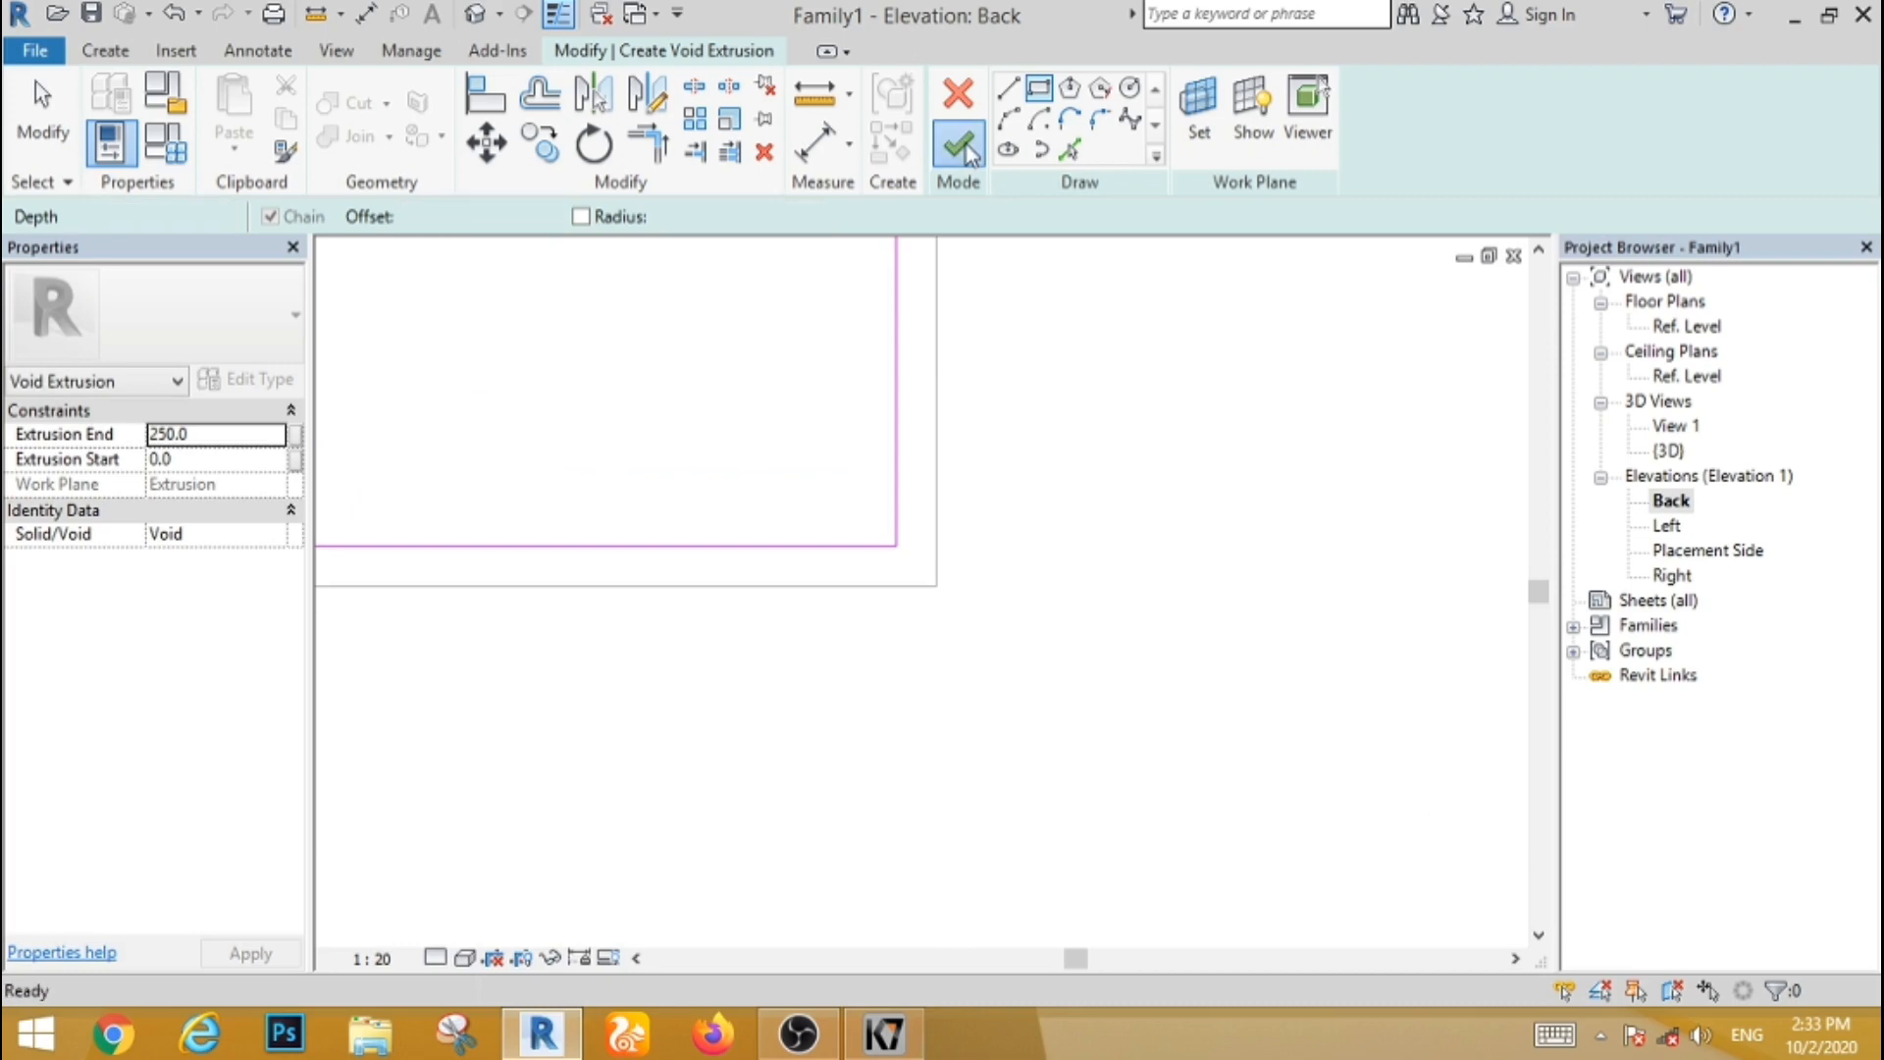
left_click(1069, 693)
scroll(1026, 705, "down", 4)
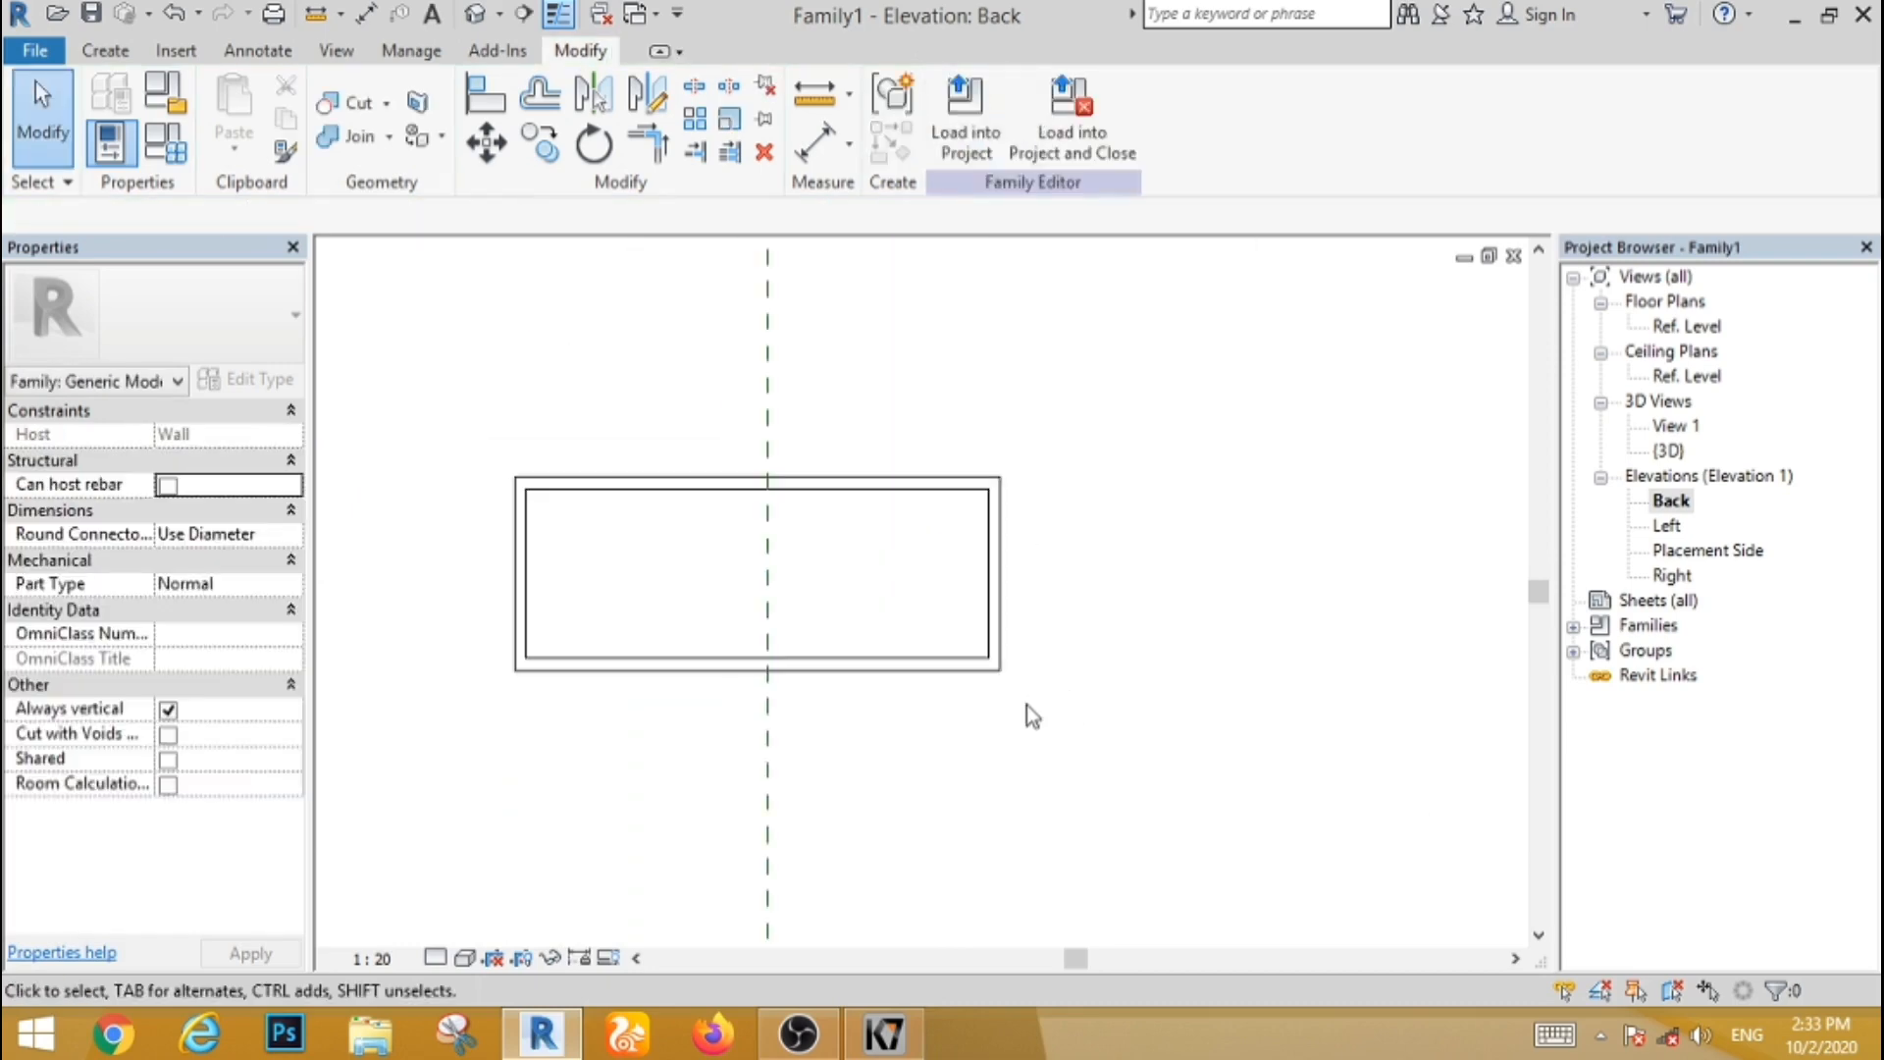
Step: In the Ref. Level floor plan, pull the solid extrusion's wall-side end back to the wall's centre line, with extrusion start at -75 mm
double_click(1671, 334)
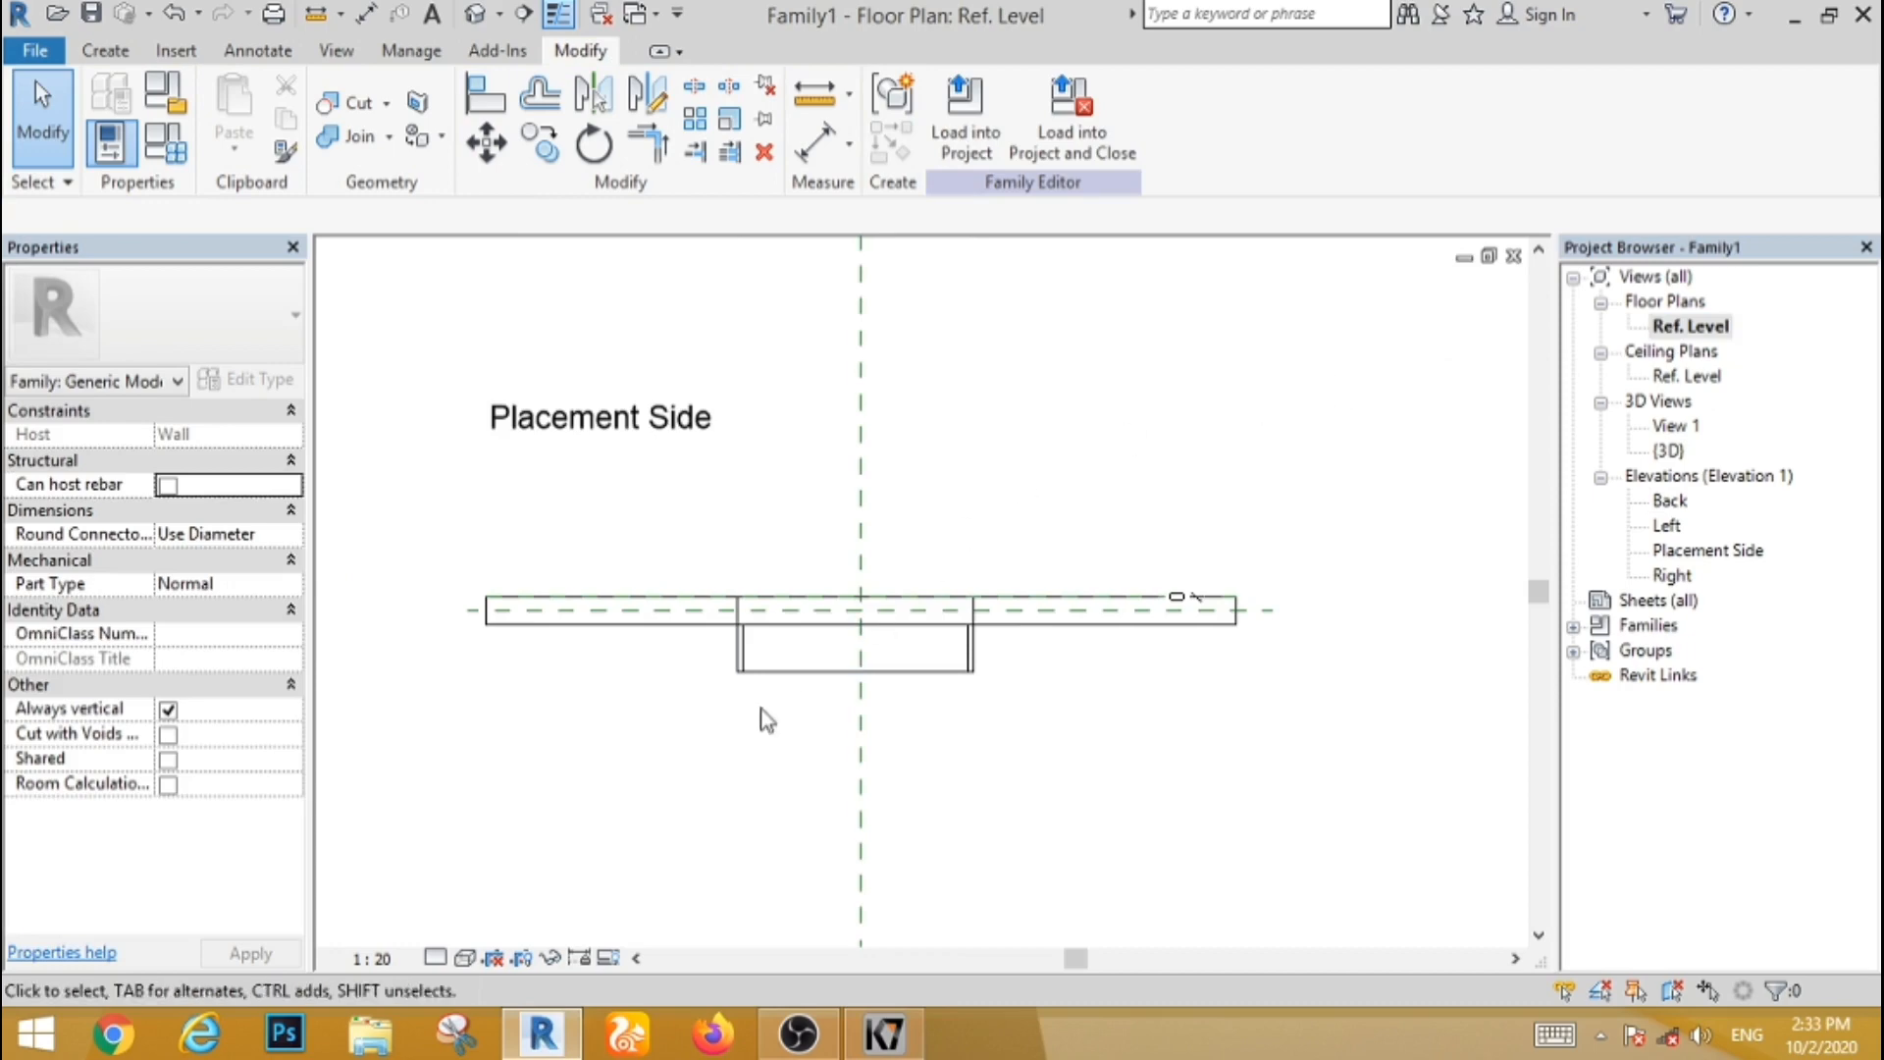
scroll(767, 720, "up", 3)
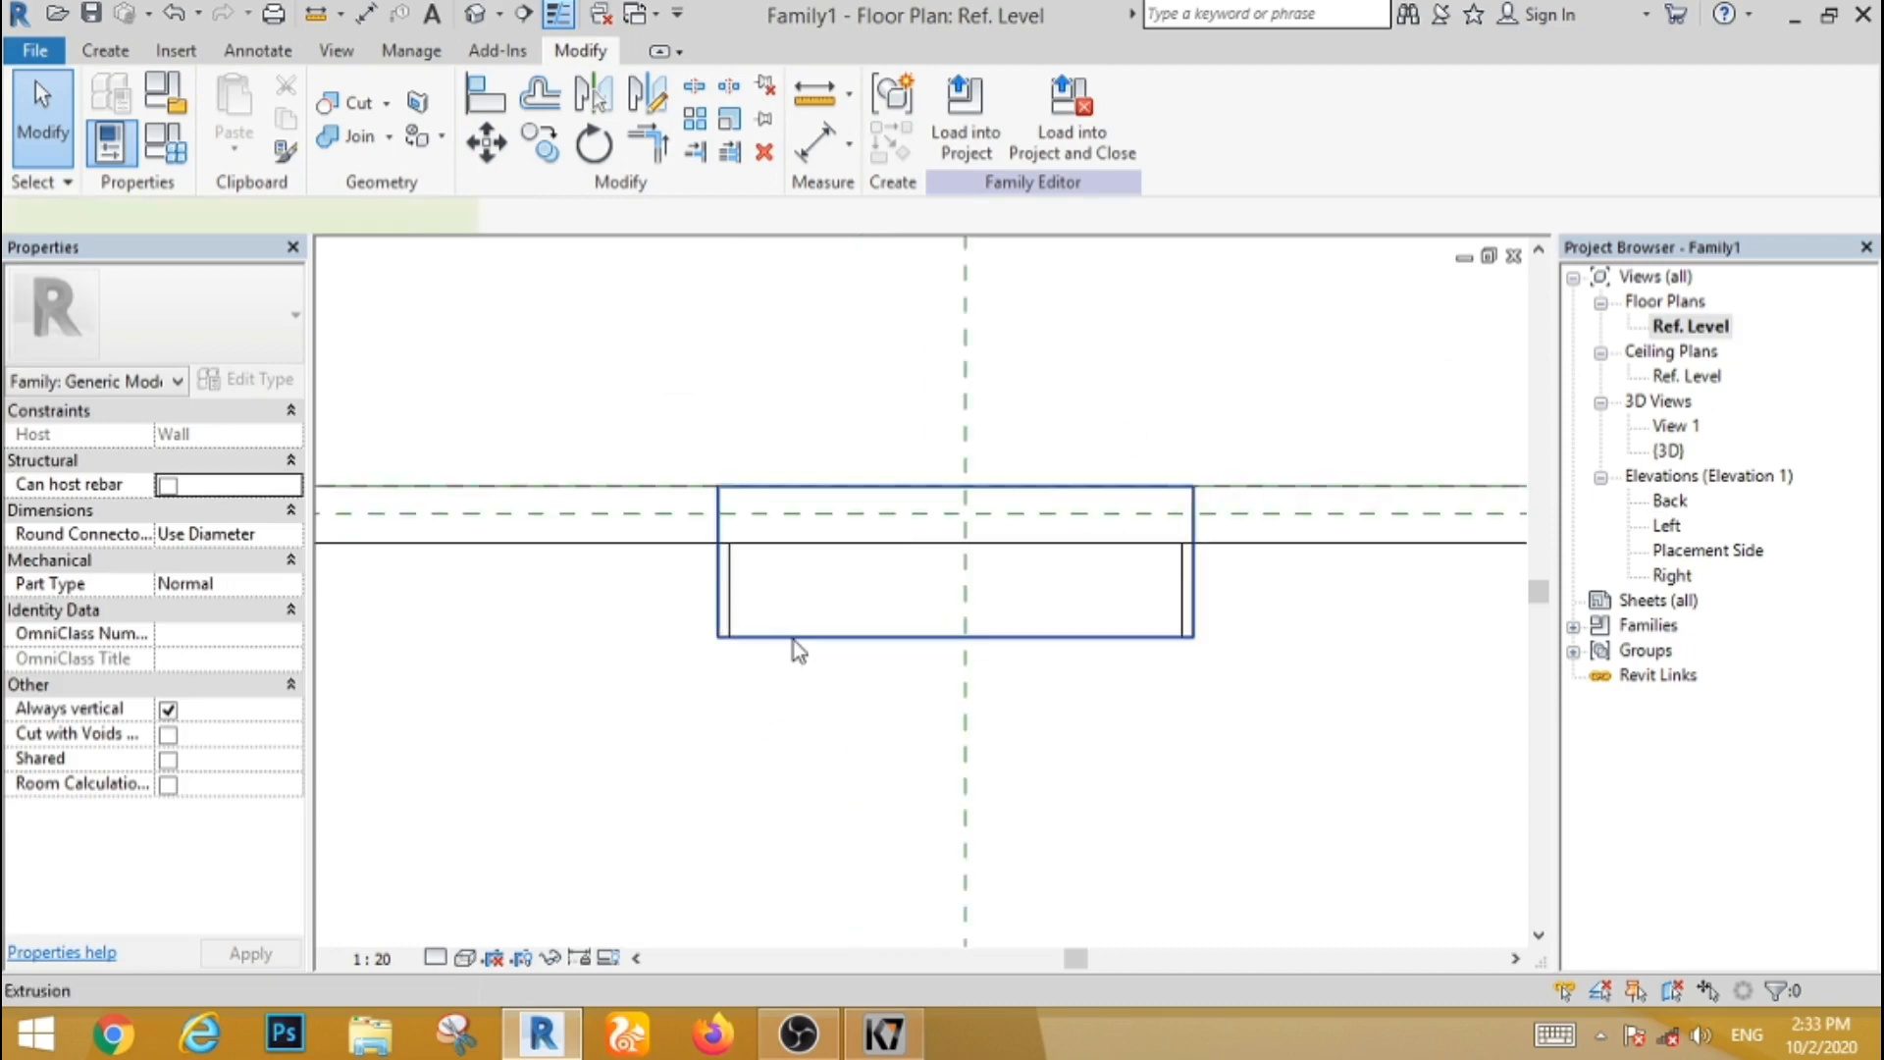
left_click(793, 640)
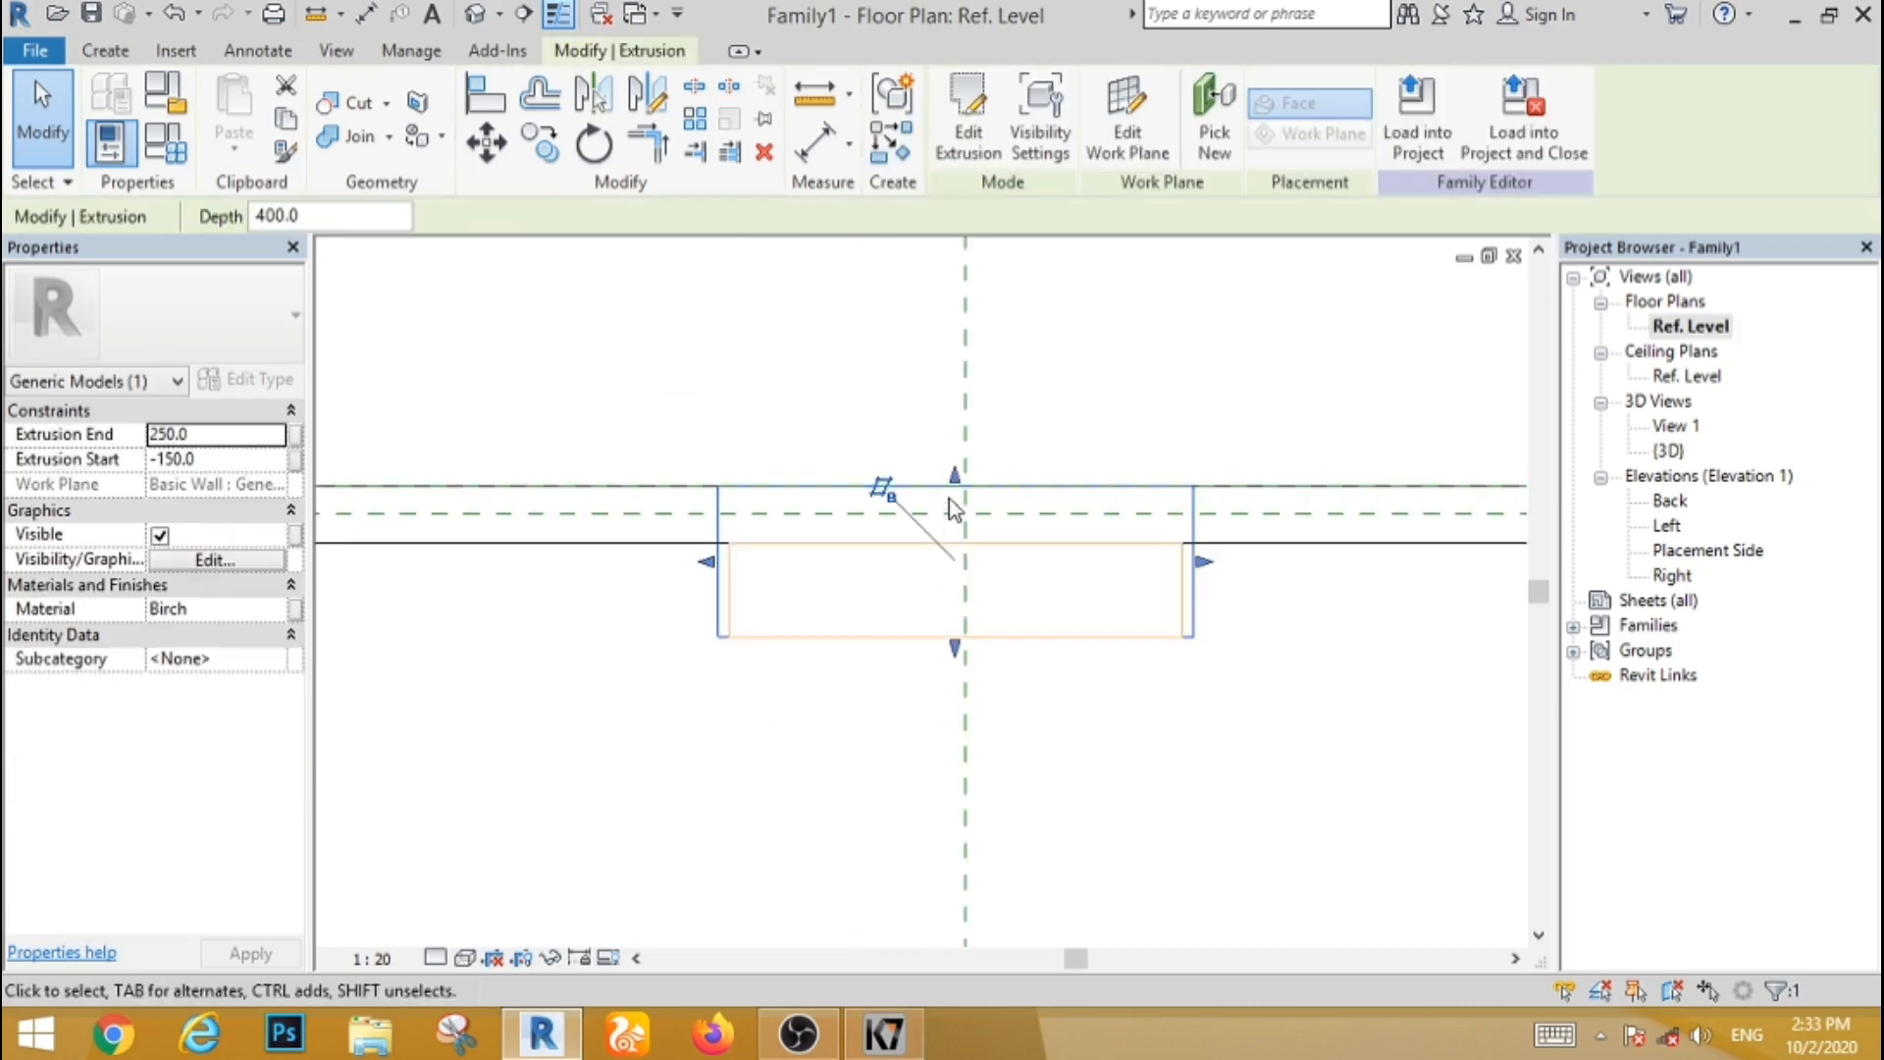
mouse_move(956, 477)
left_mouse_down()
mouse_move(956, 415)
mouse_move(950, 515)
left_mouse_up()
left_click(734, 383)
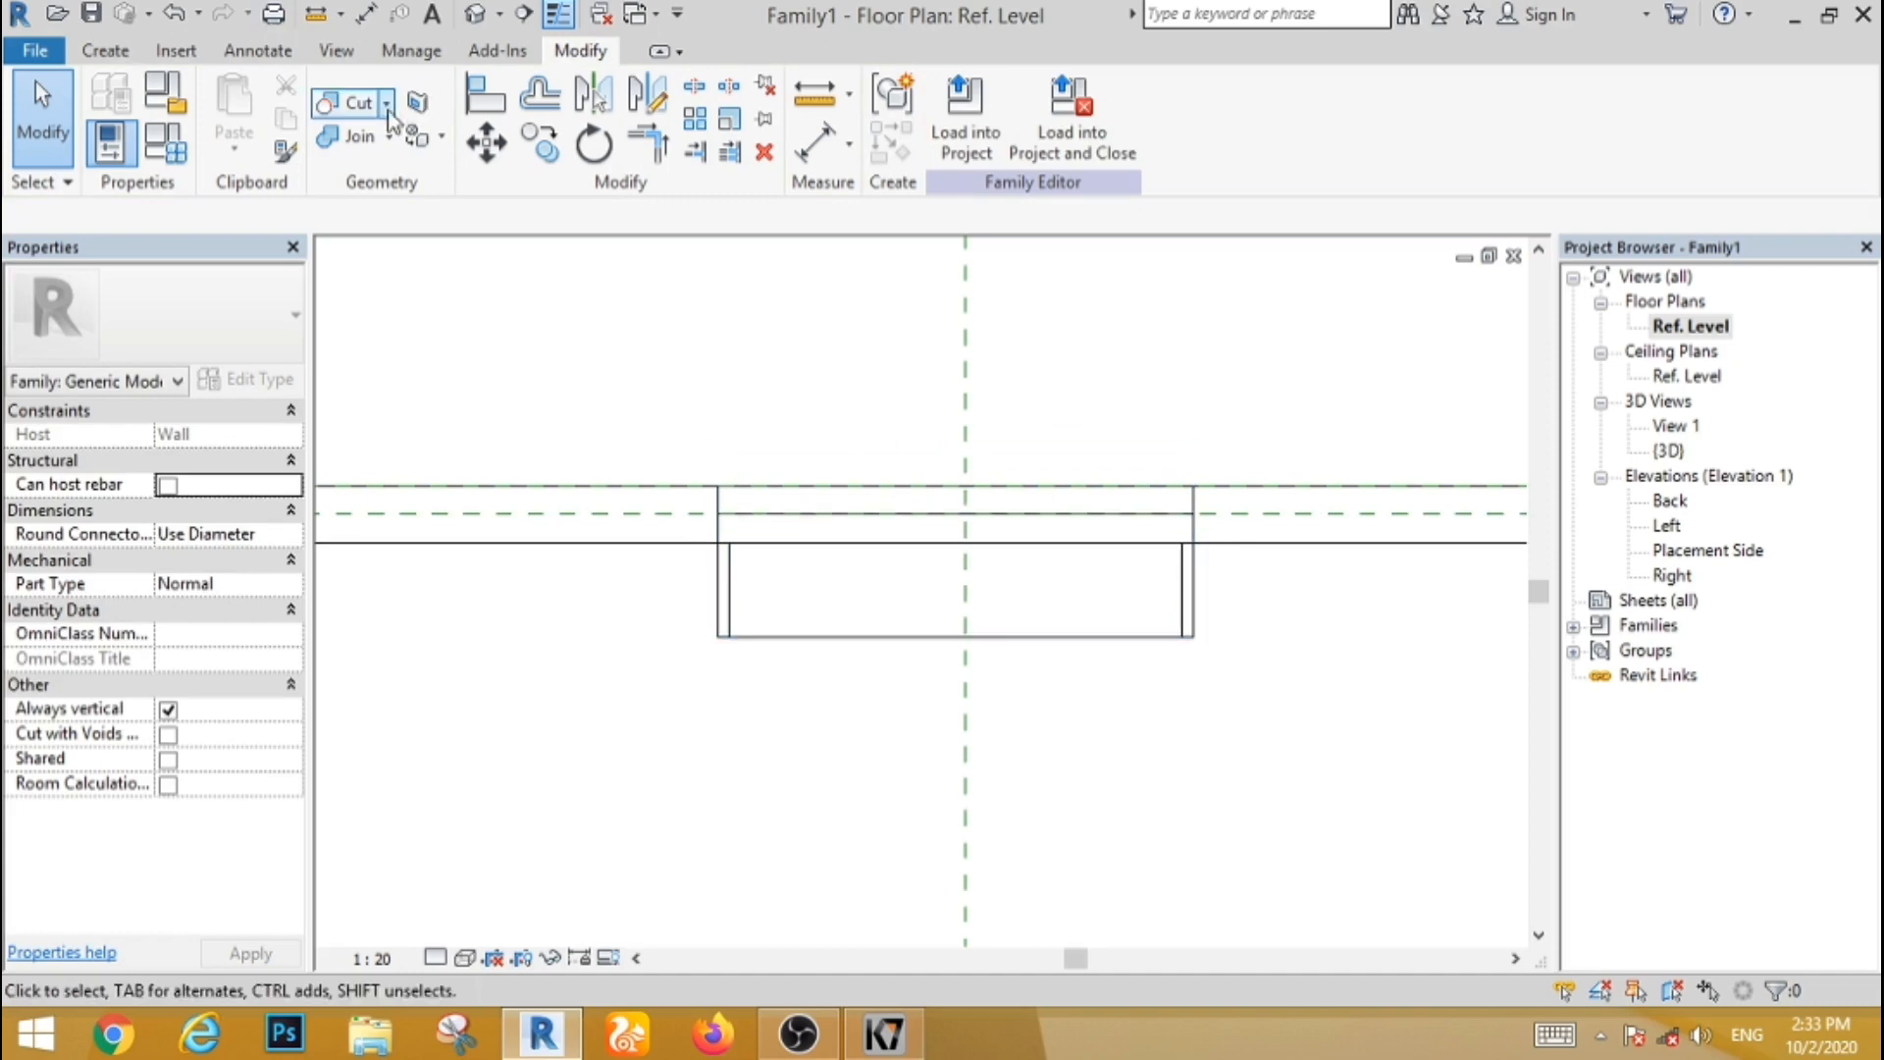
Step: Try to cut the solid extrusion with the void geometry at the wall using the Cut command
left_click(355, 104)
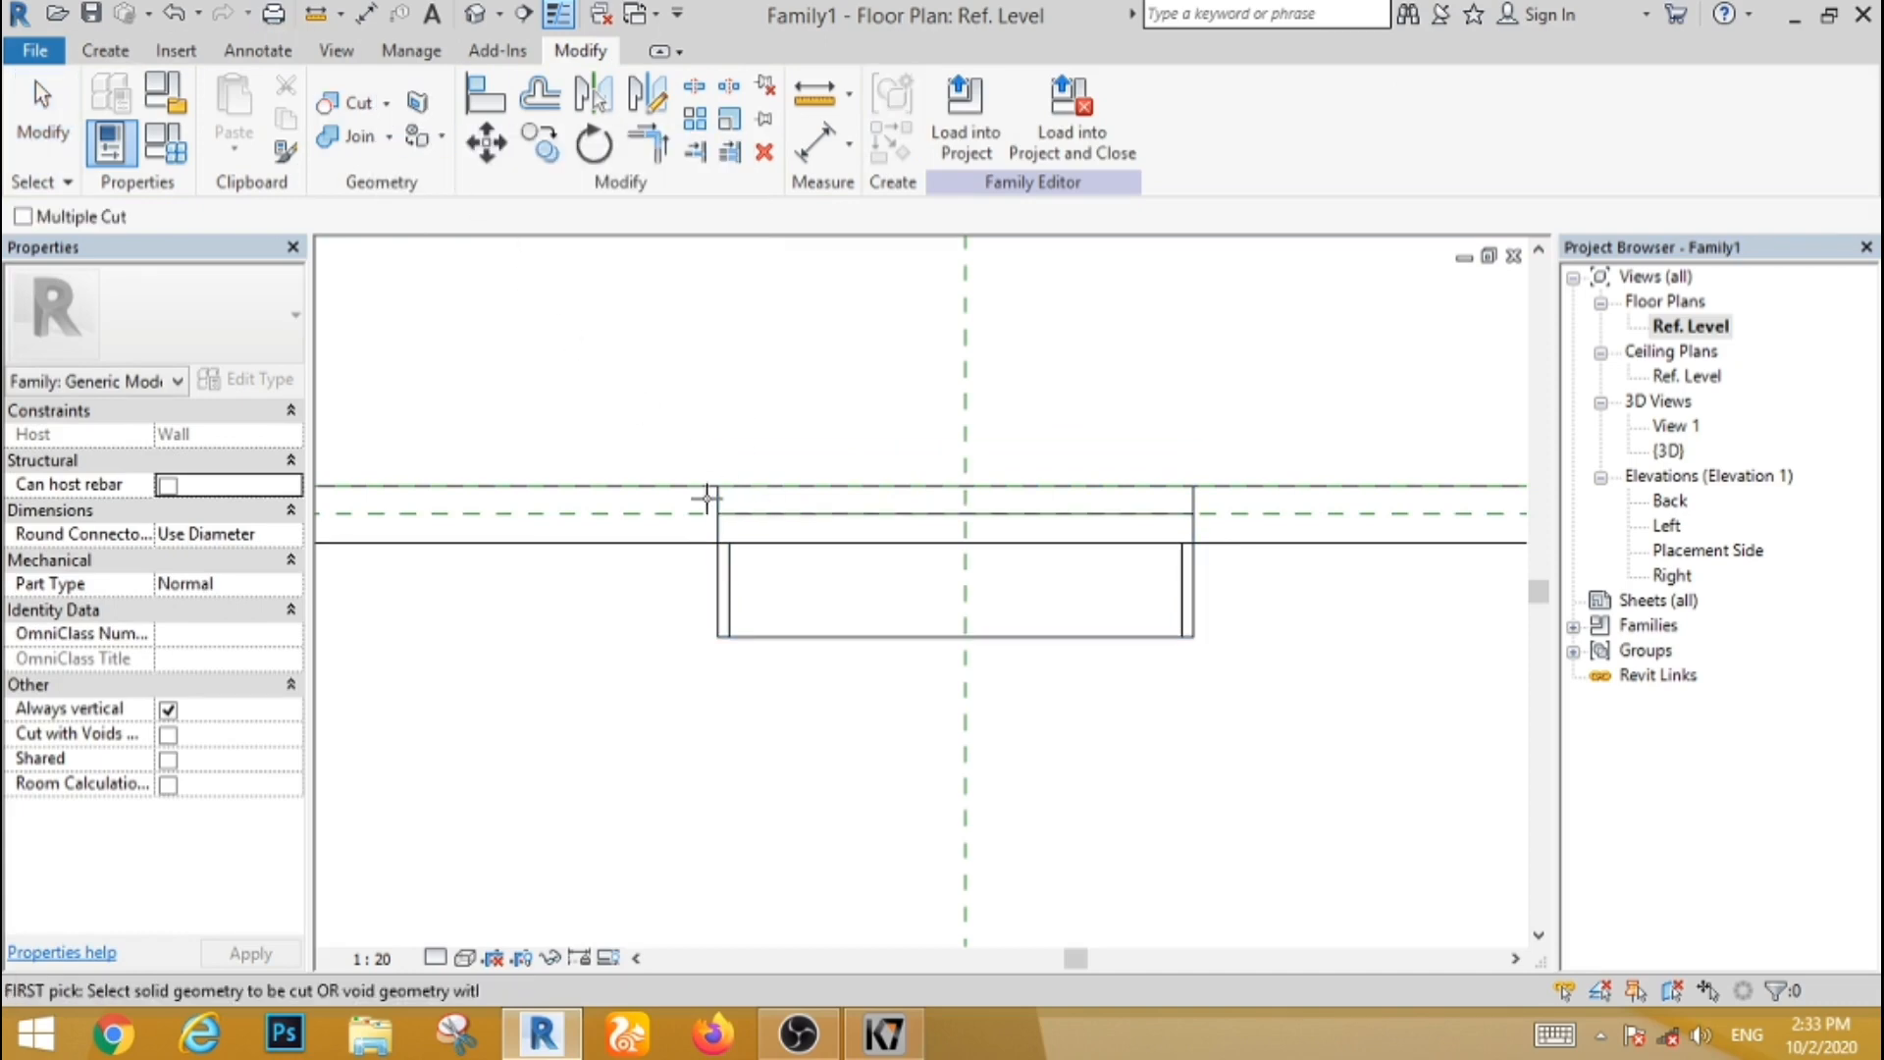
left_click(726, 510)
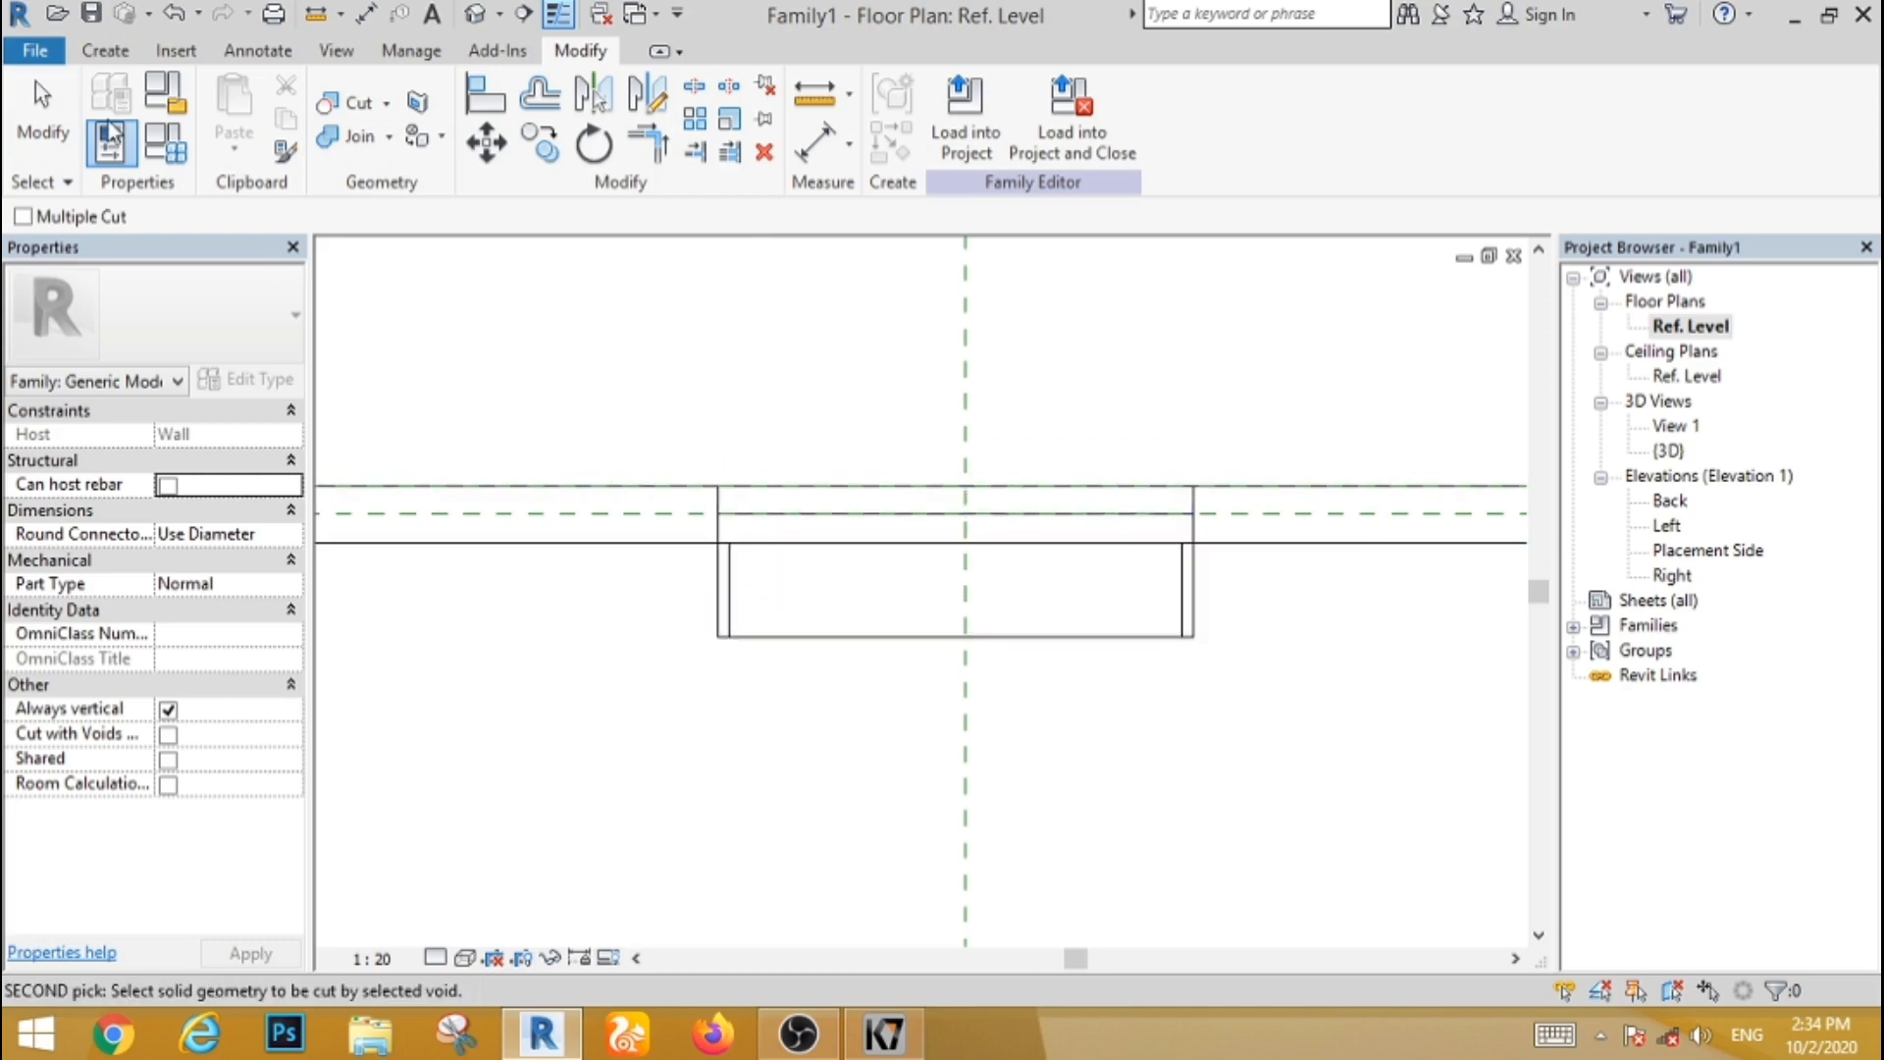
left_click(43, 108)
left_click(346, 102)
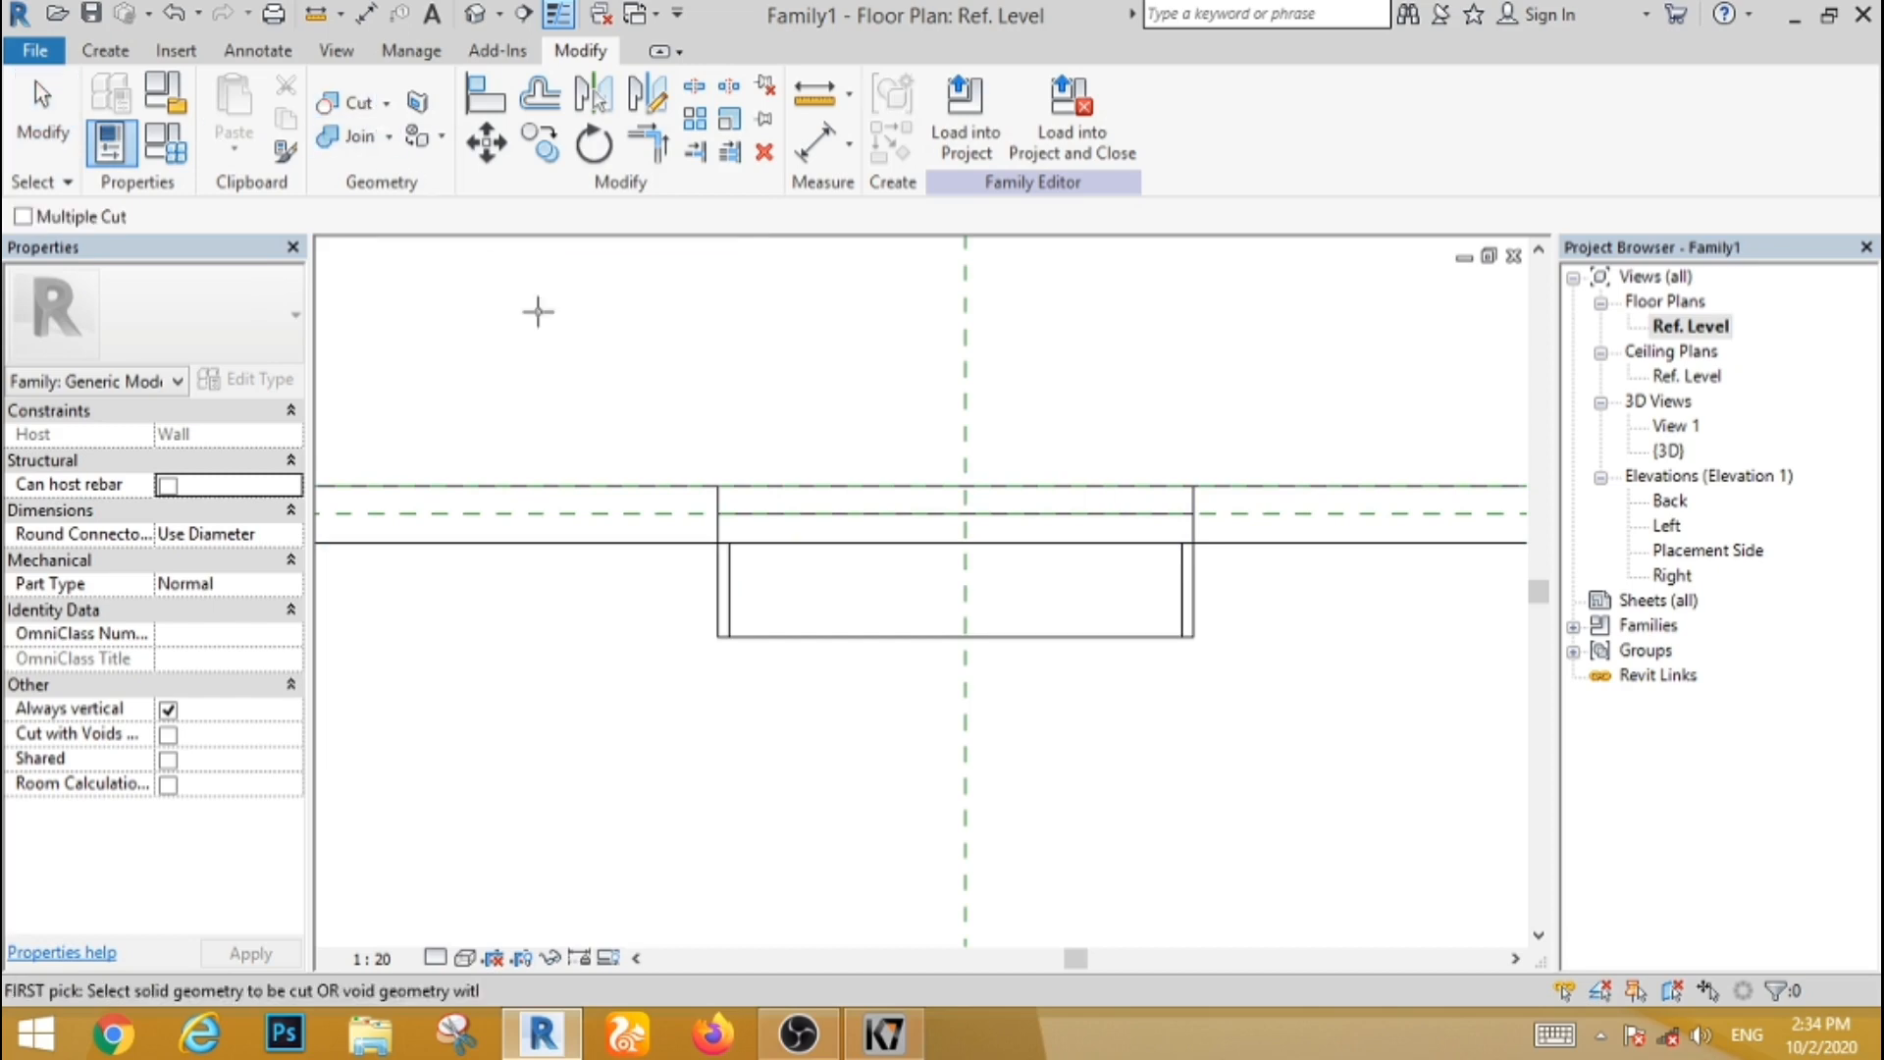
left_click(728, 569)
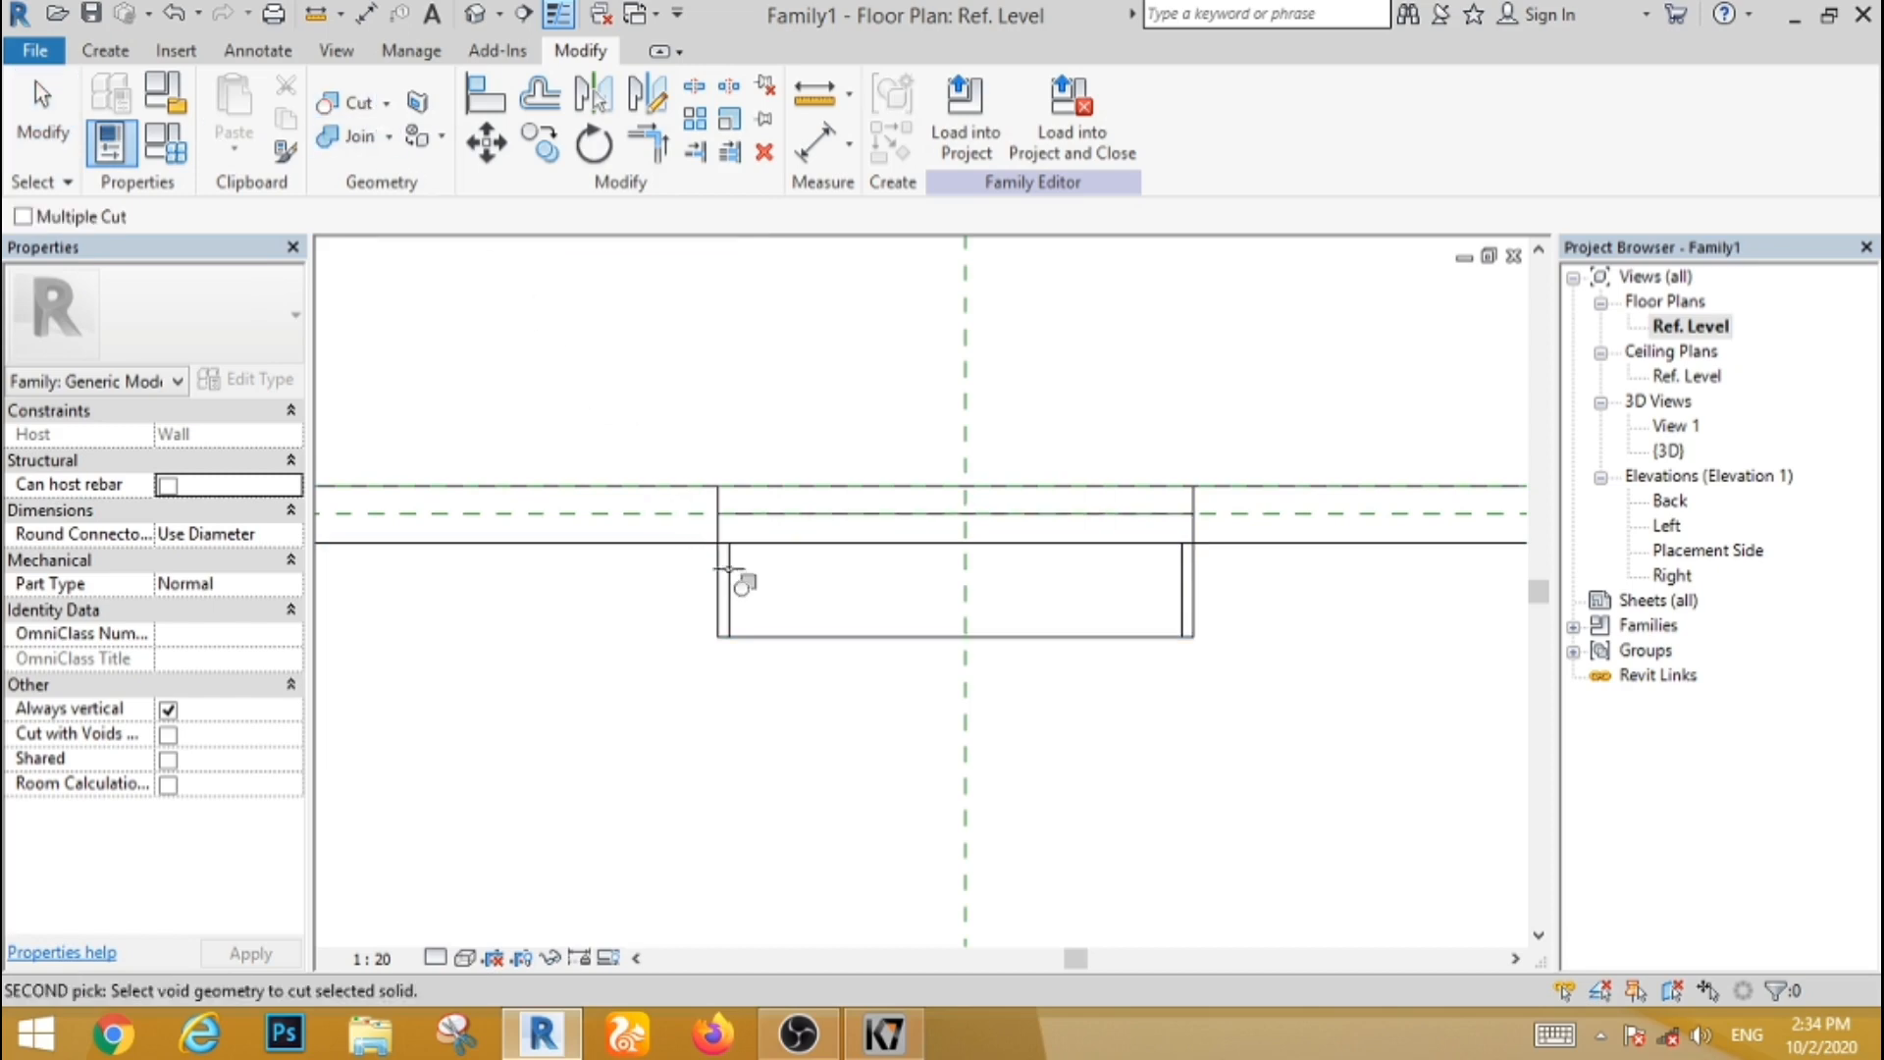
left_click(778, 541)
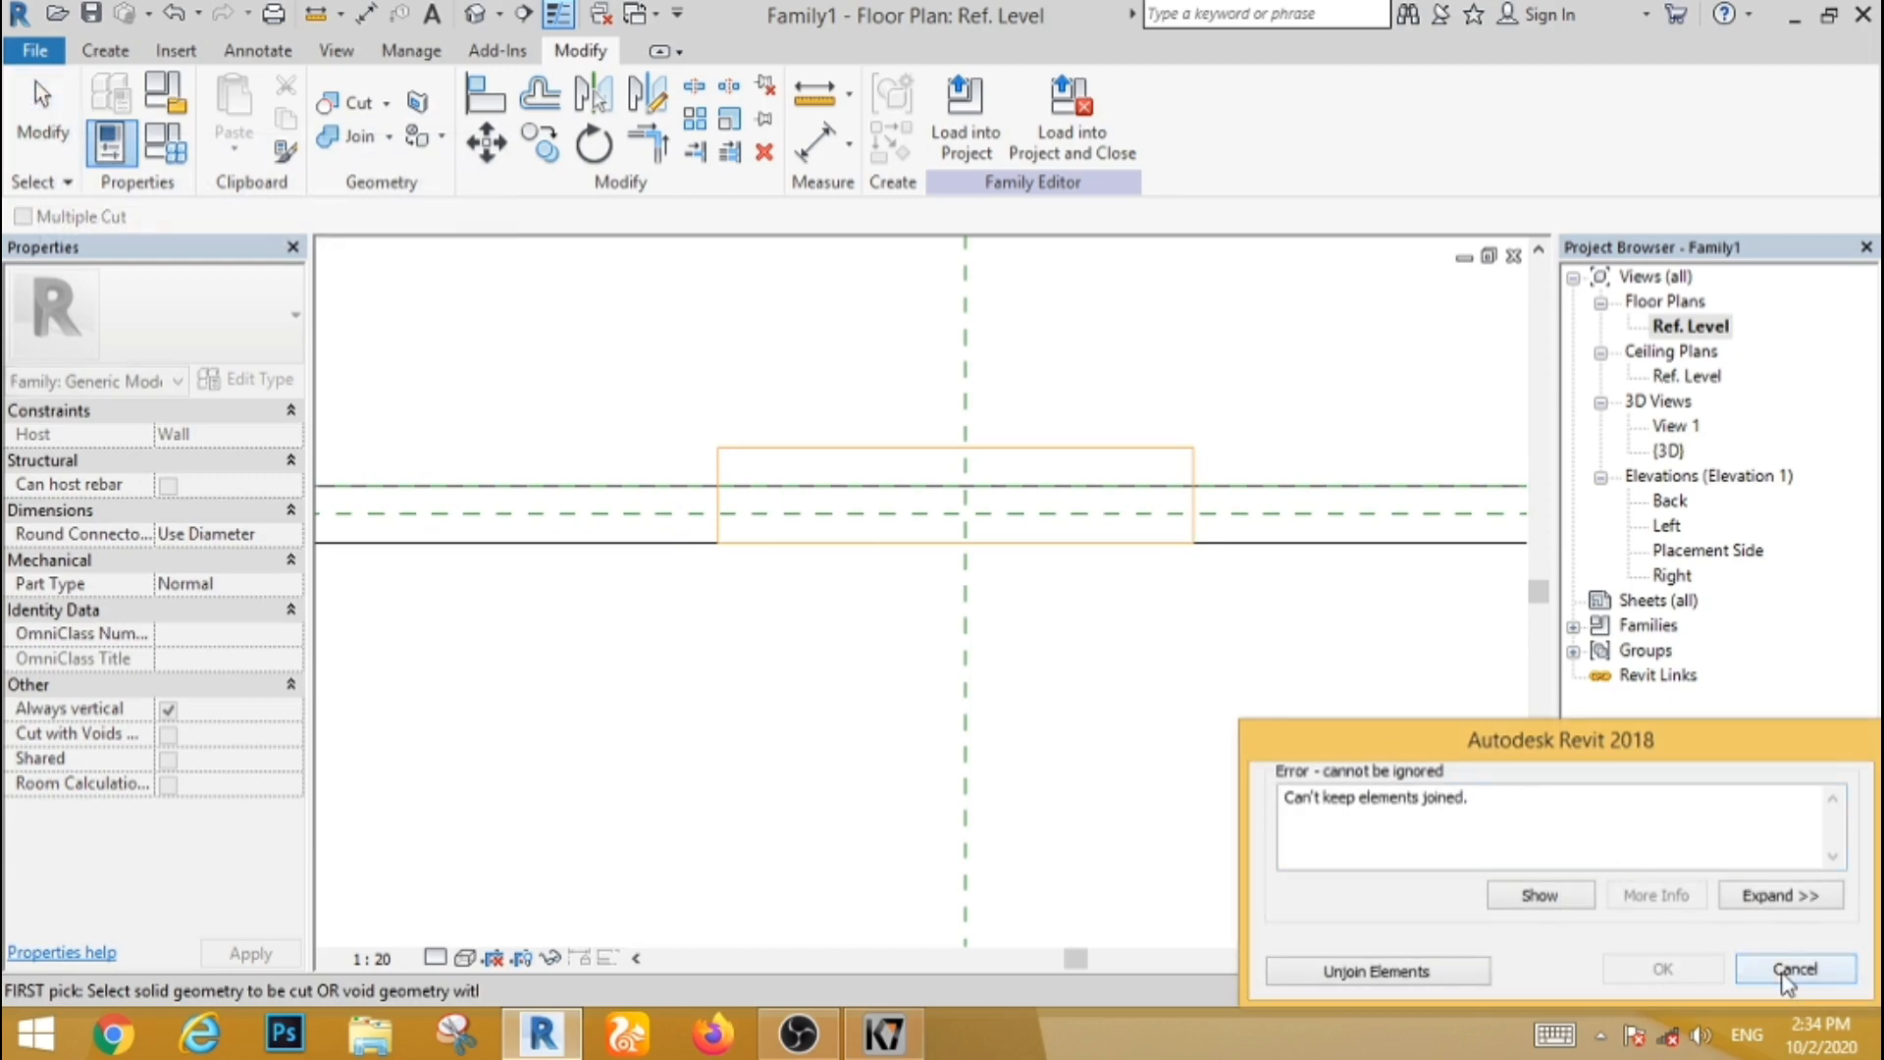
left_click(1780, 971)
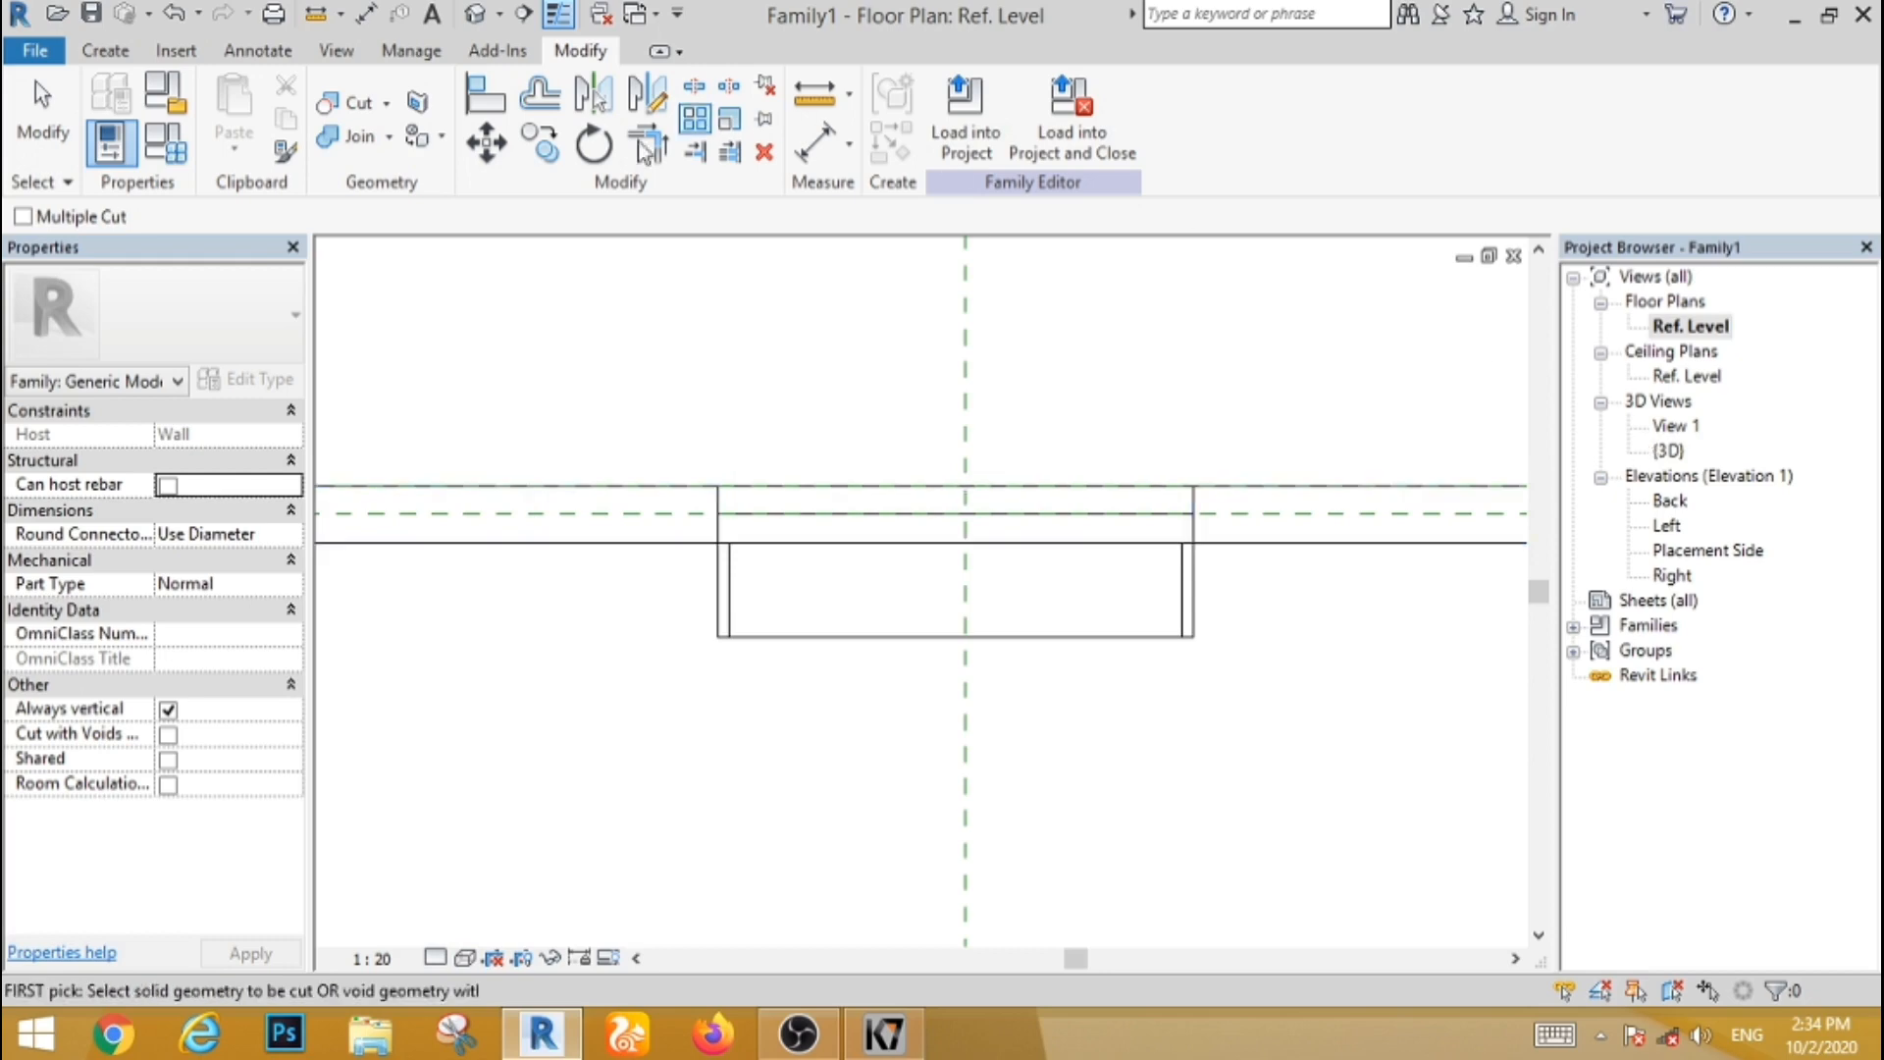
Step: In the default 3D view seen from the left, stretch the solid extrusion's wall-side end through to the wall's placement-side face
left_click(476, 14)
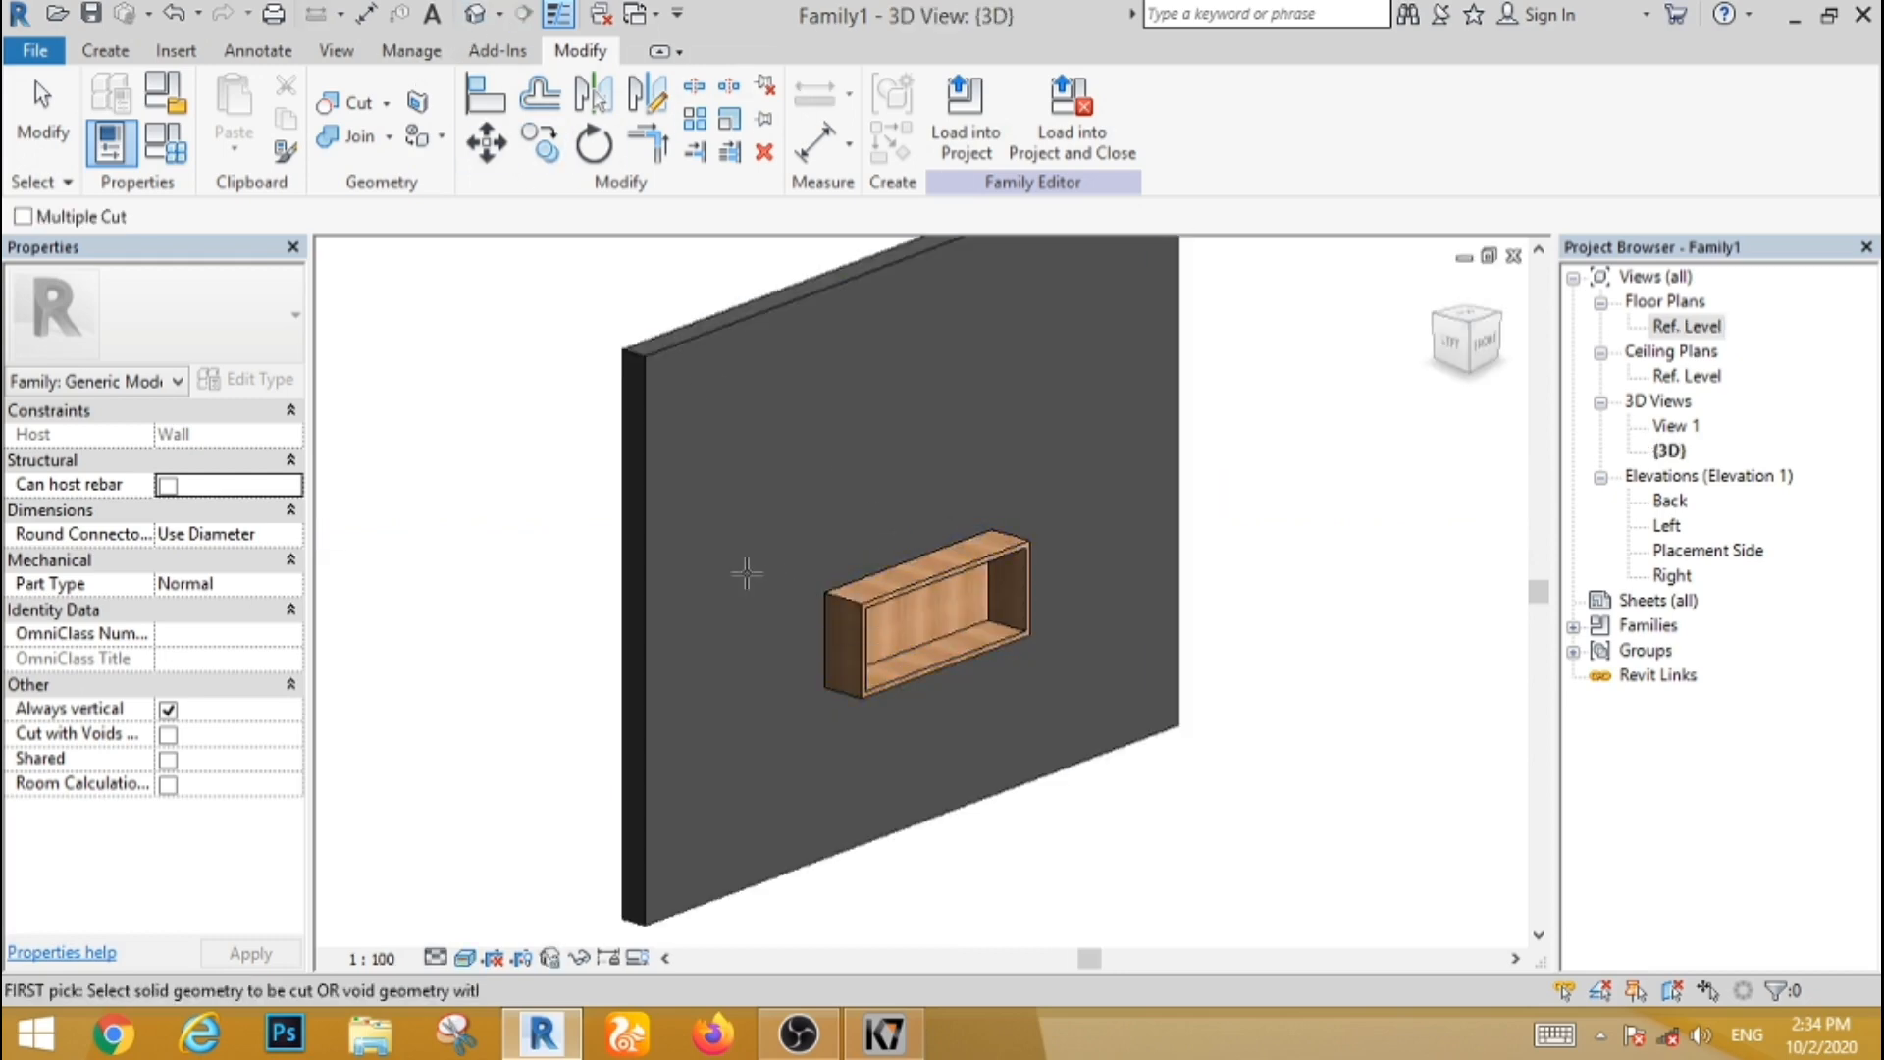
scroll(572, 644, "down", 1)
middle_click_drag(572, 644, 748, 671, "shift")
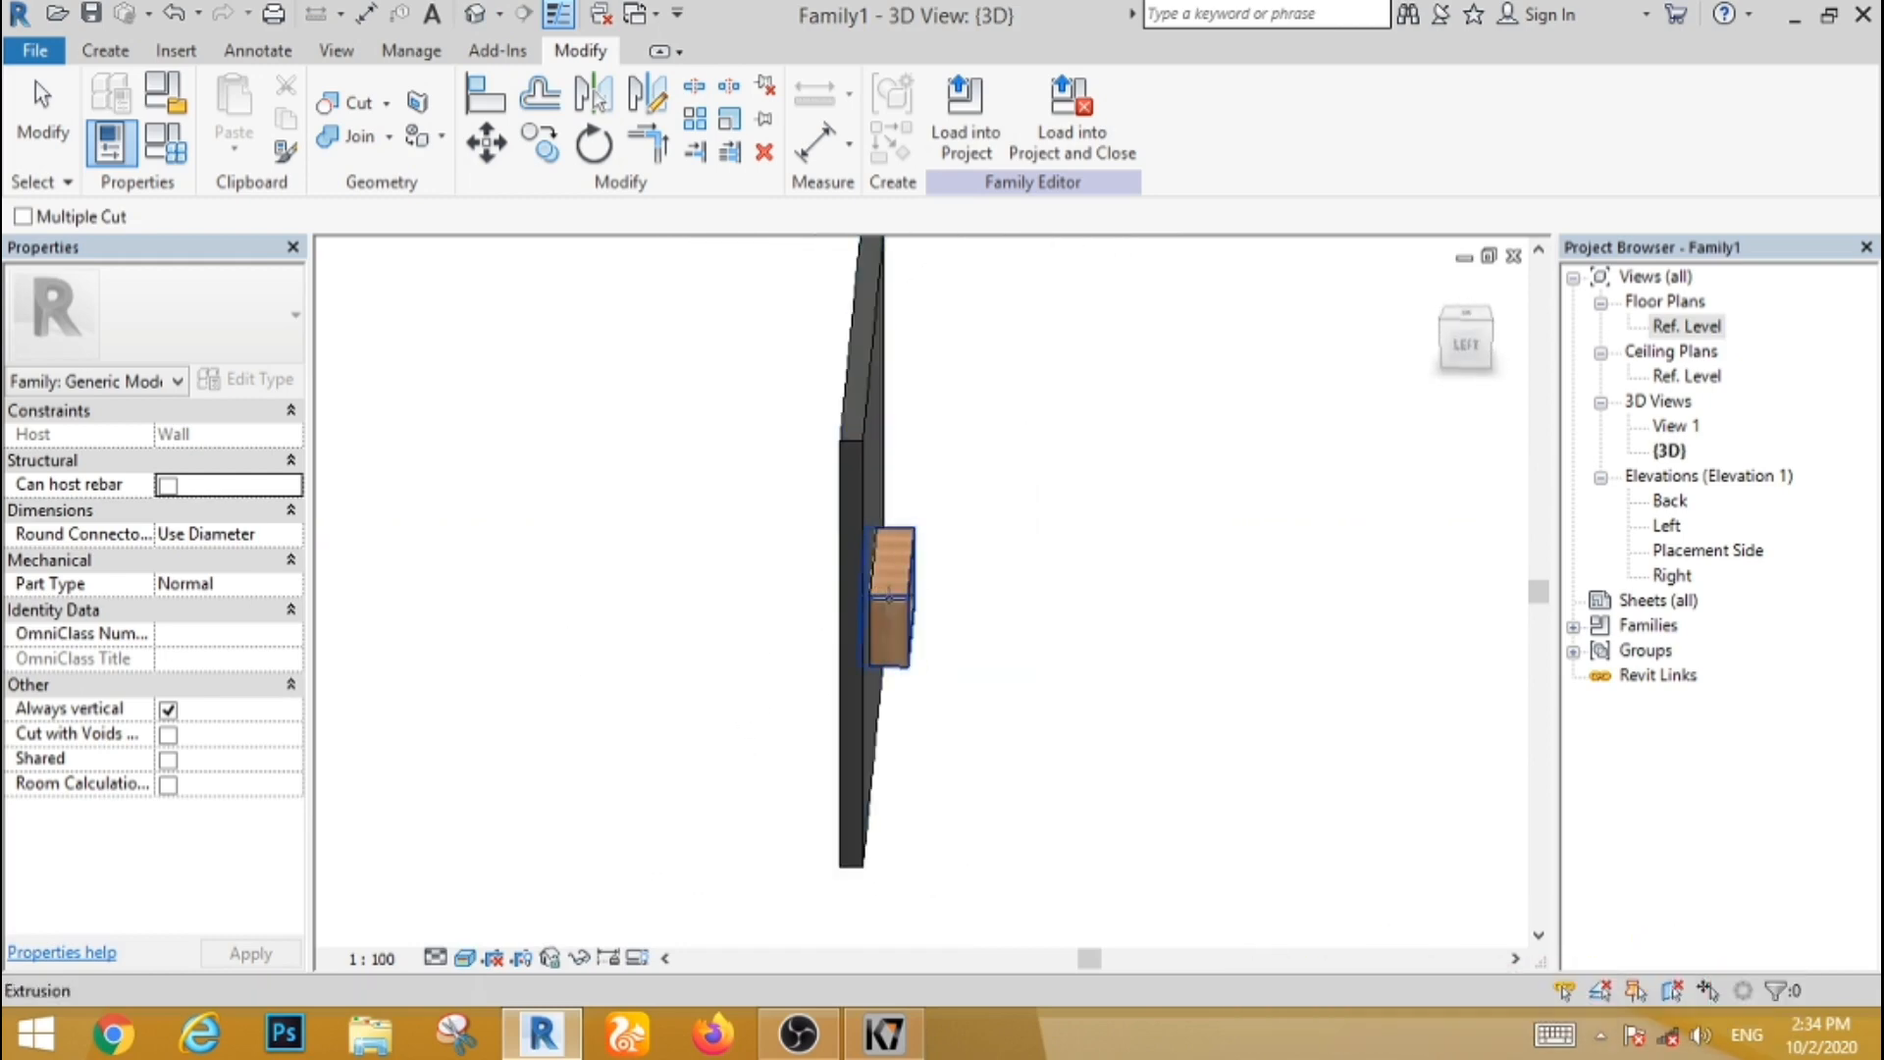
left_click(890, 599)
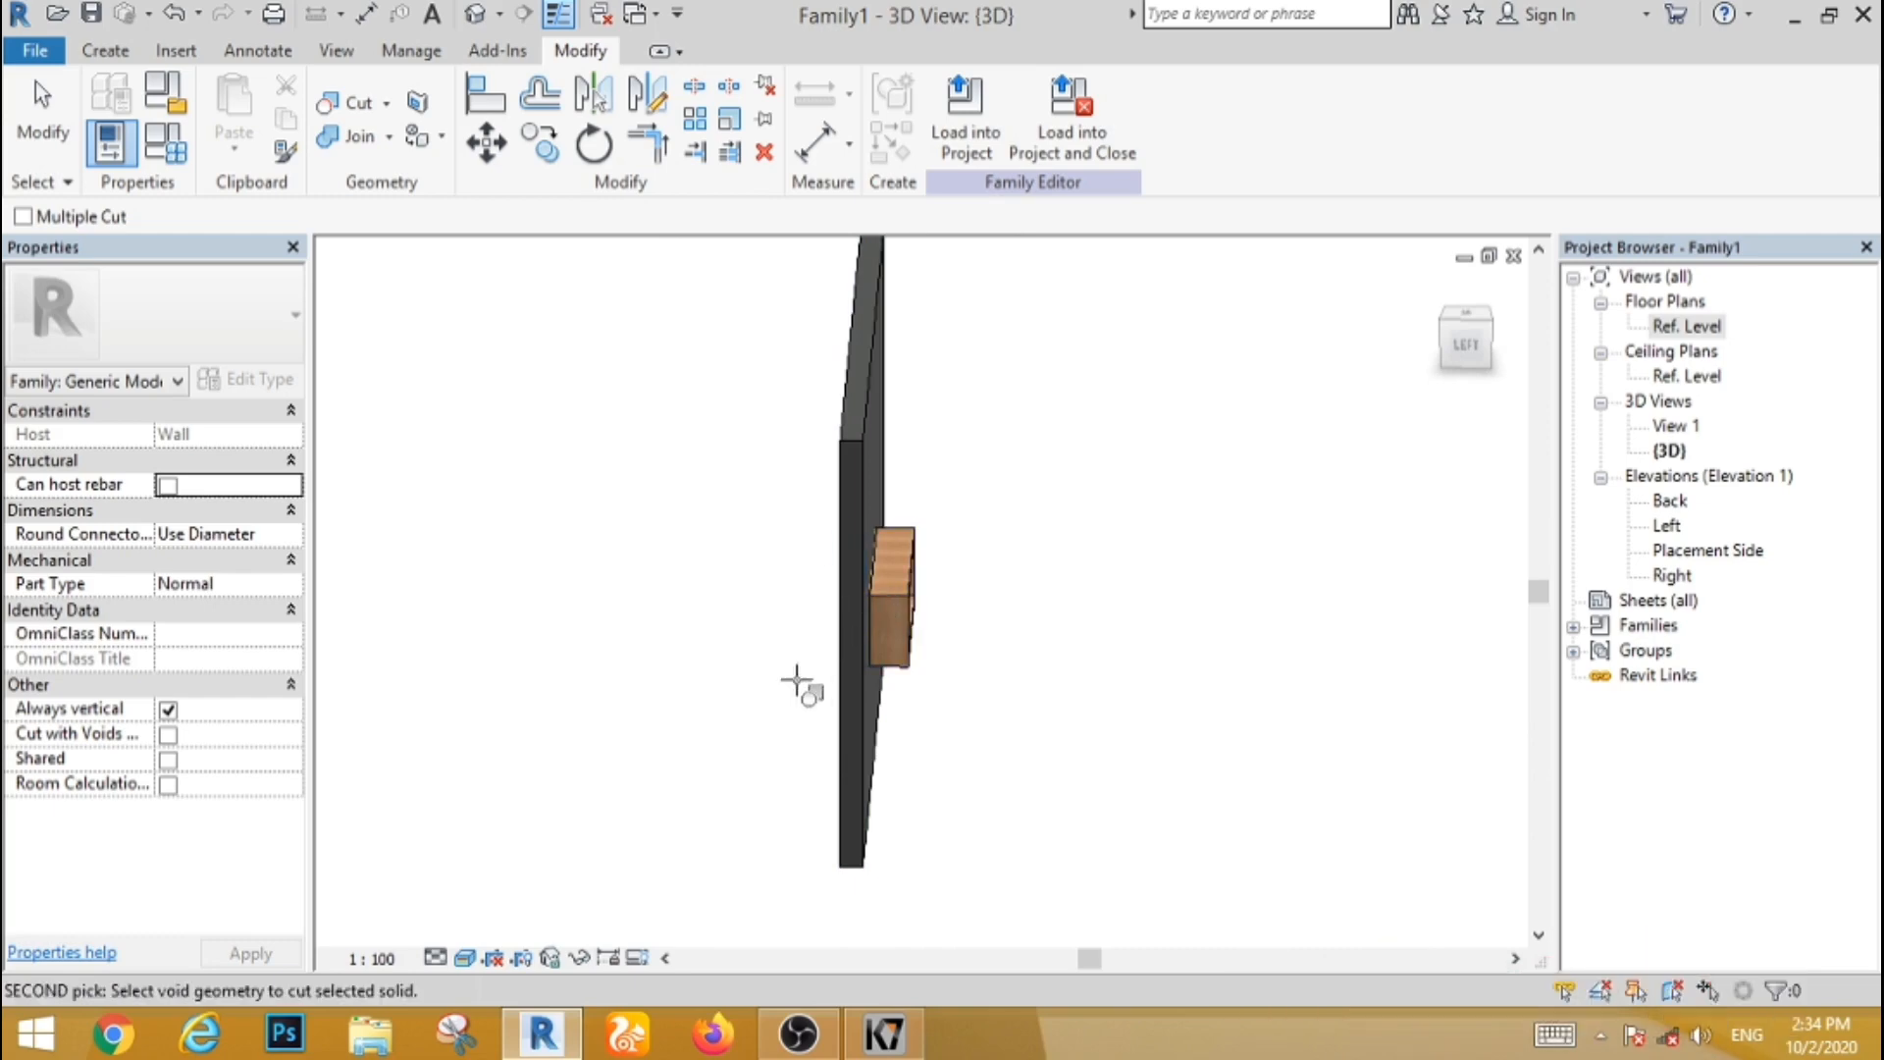
left_click(46, 130)
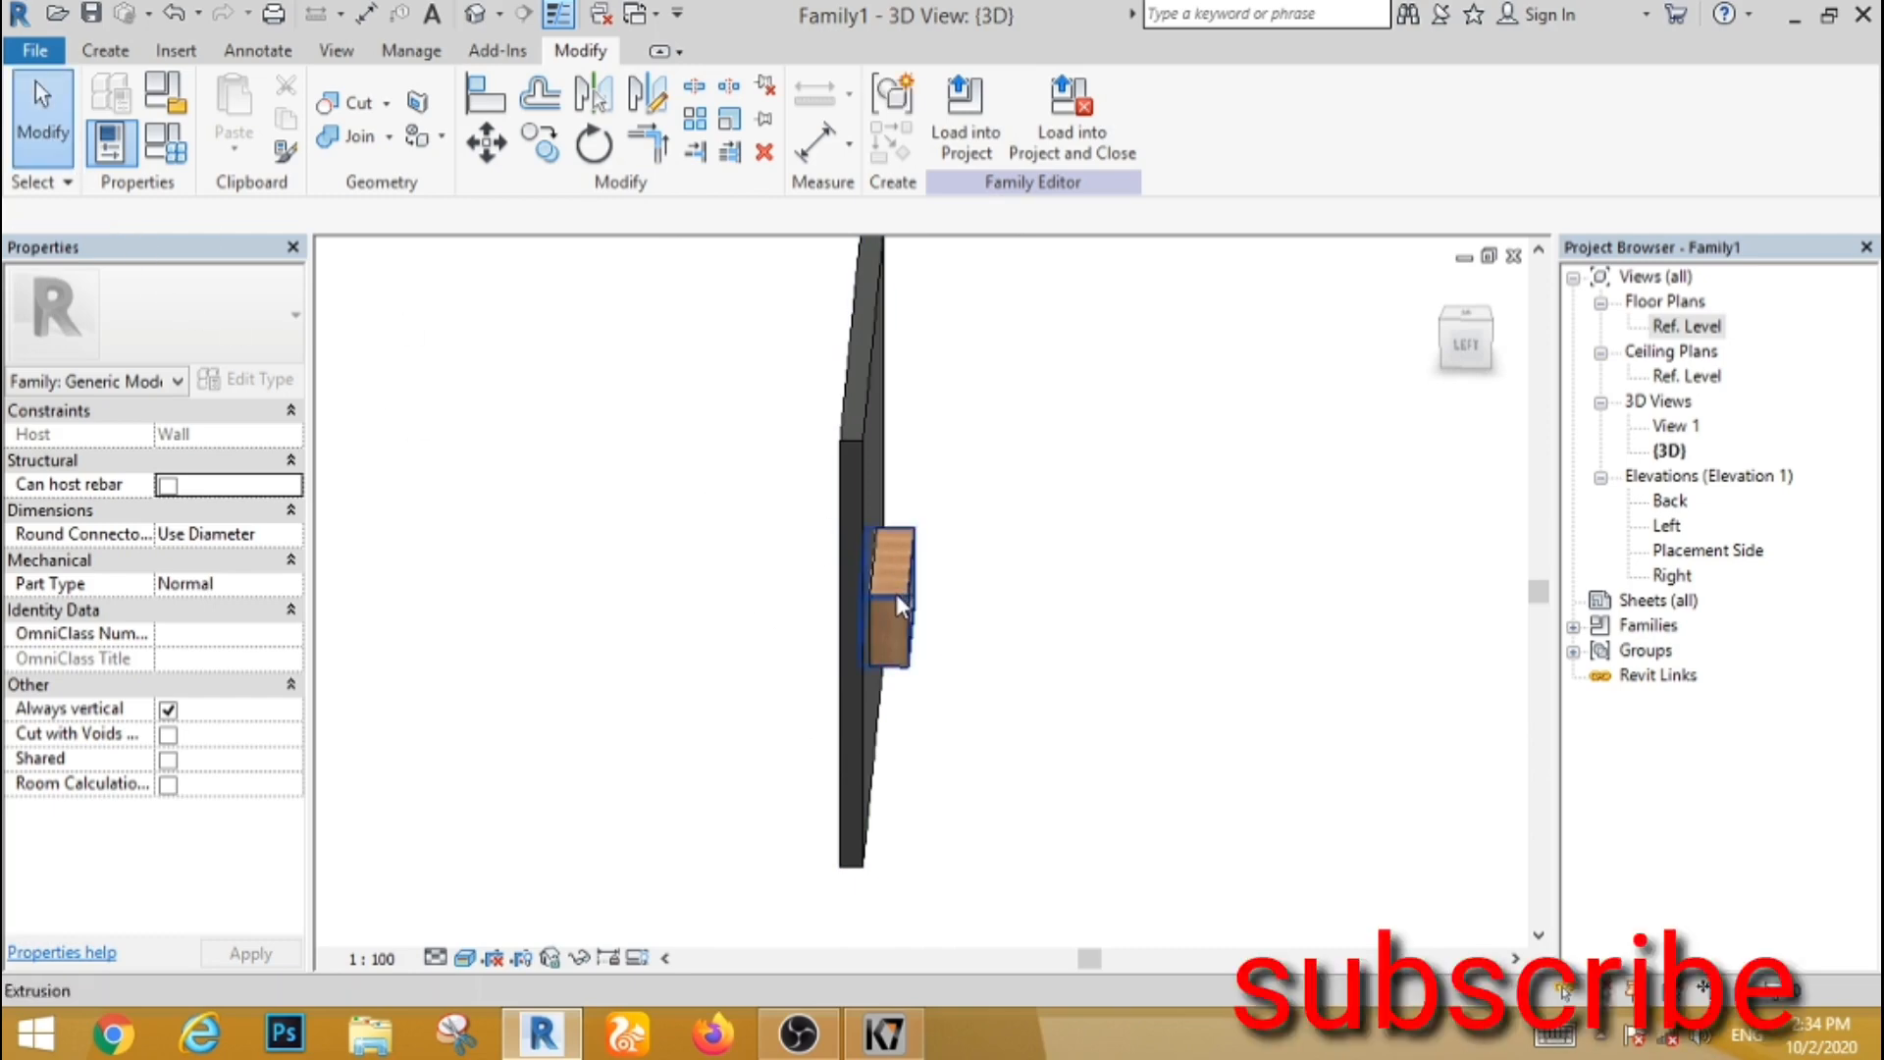
left_click(847, 640)
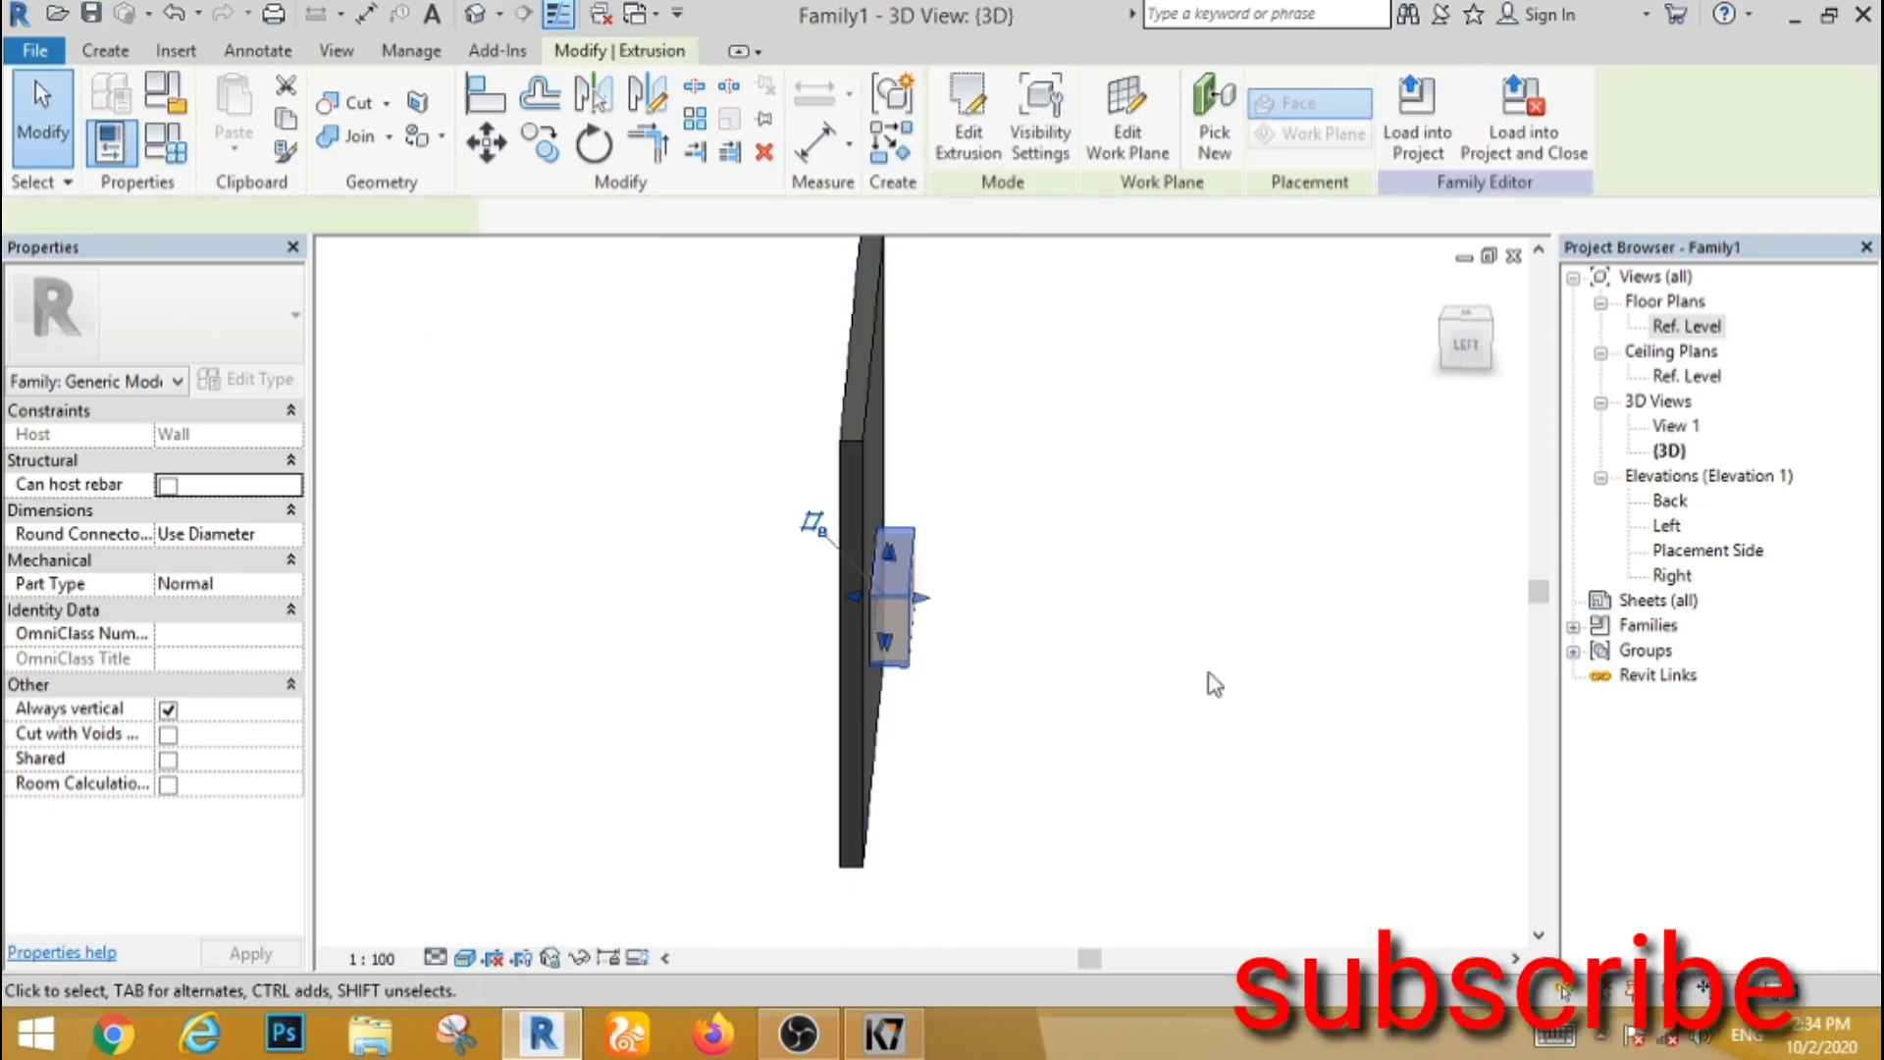
left_click(1464, 346)
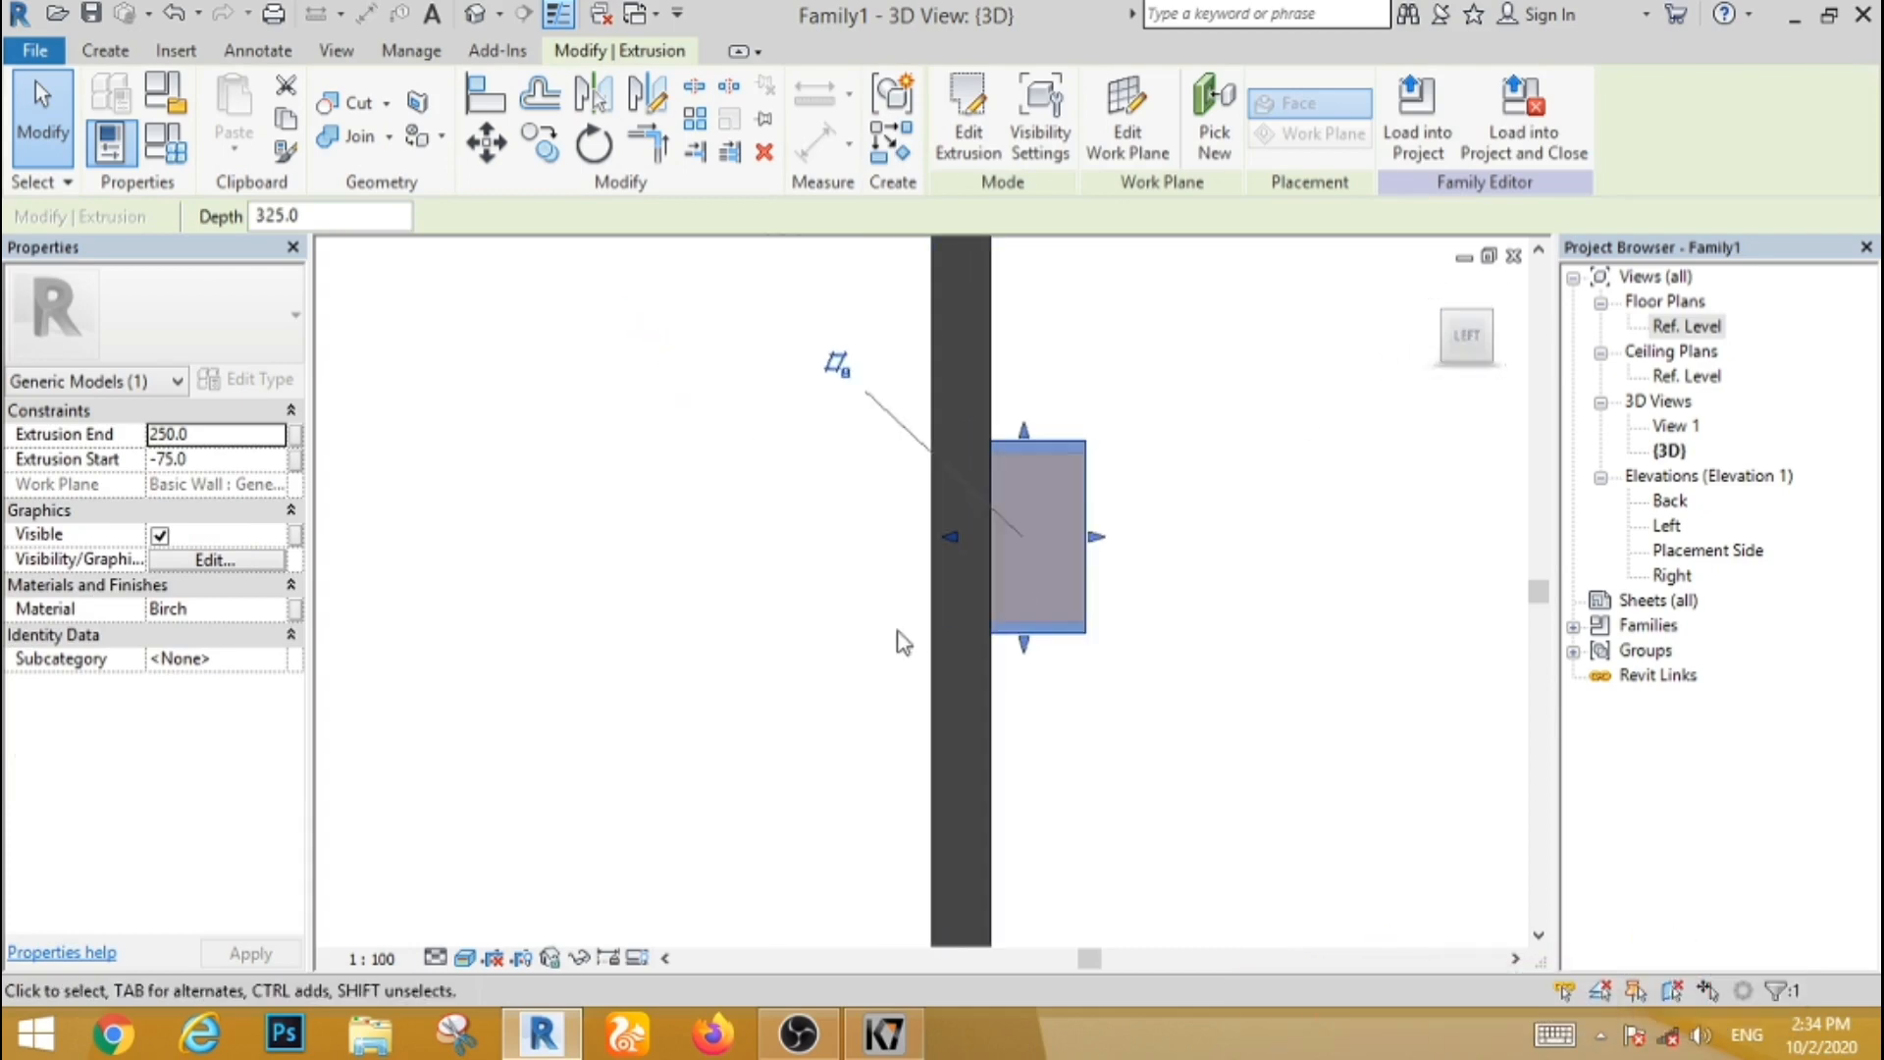
mouse_move(951, 536)
left_mouse_down()
mouse_move(824, 539)
mouse_move(925, 542)
left_mouse_up()
left_click(745, 517)
middle_click_drag(745, 517, 628, 731, "shift")
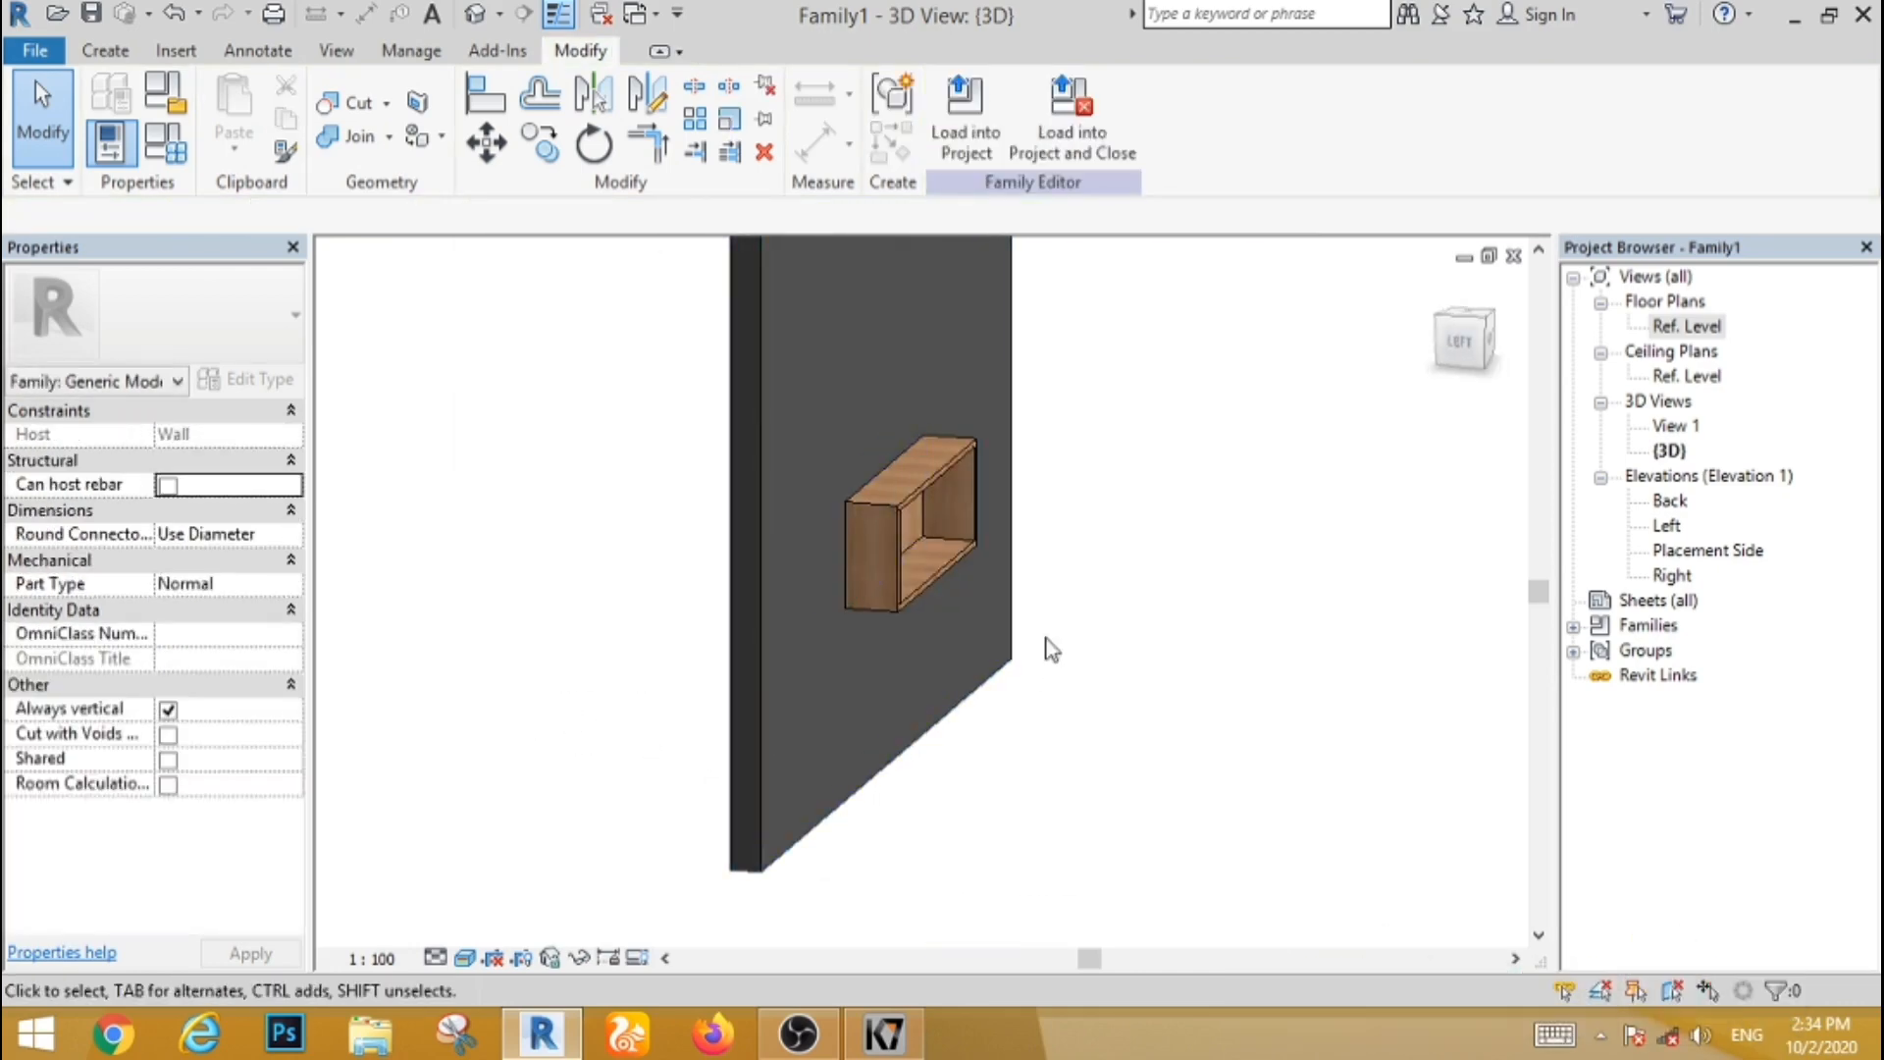